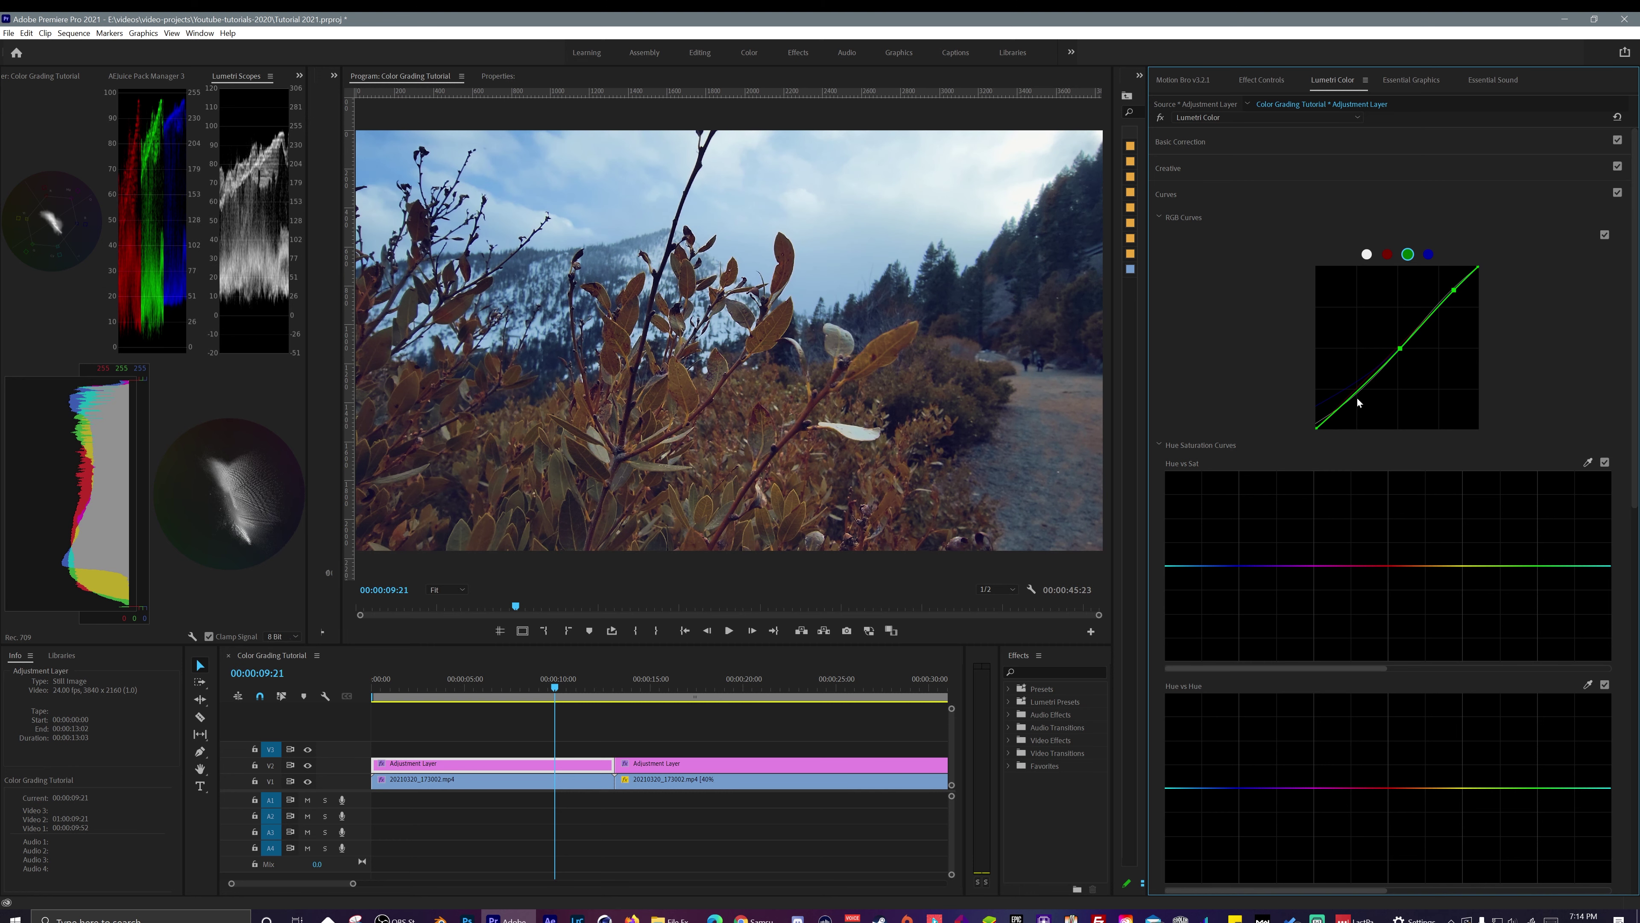
Step: Adjust the shadow point of the green RGB curve on the first adjustment layer
left_click_drag(1358, 393, 1276, 429)
mouse_move(558, 686)
left_mouse_down()
mouse_move(642, 686)
mouse_move(588, 686)
left_mouse_up()
left_click(1196, 194)
left_click(1197, 194)
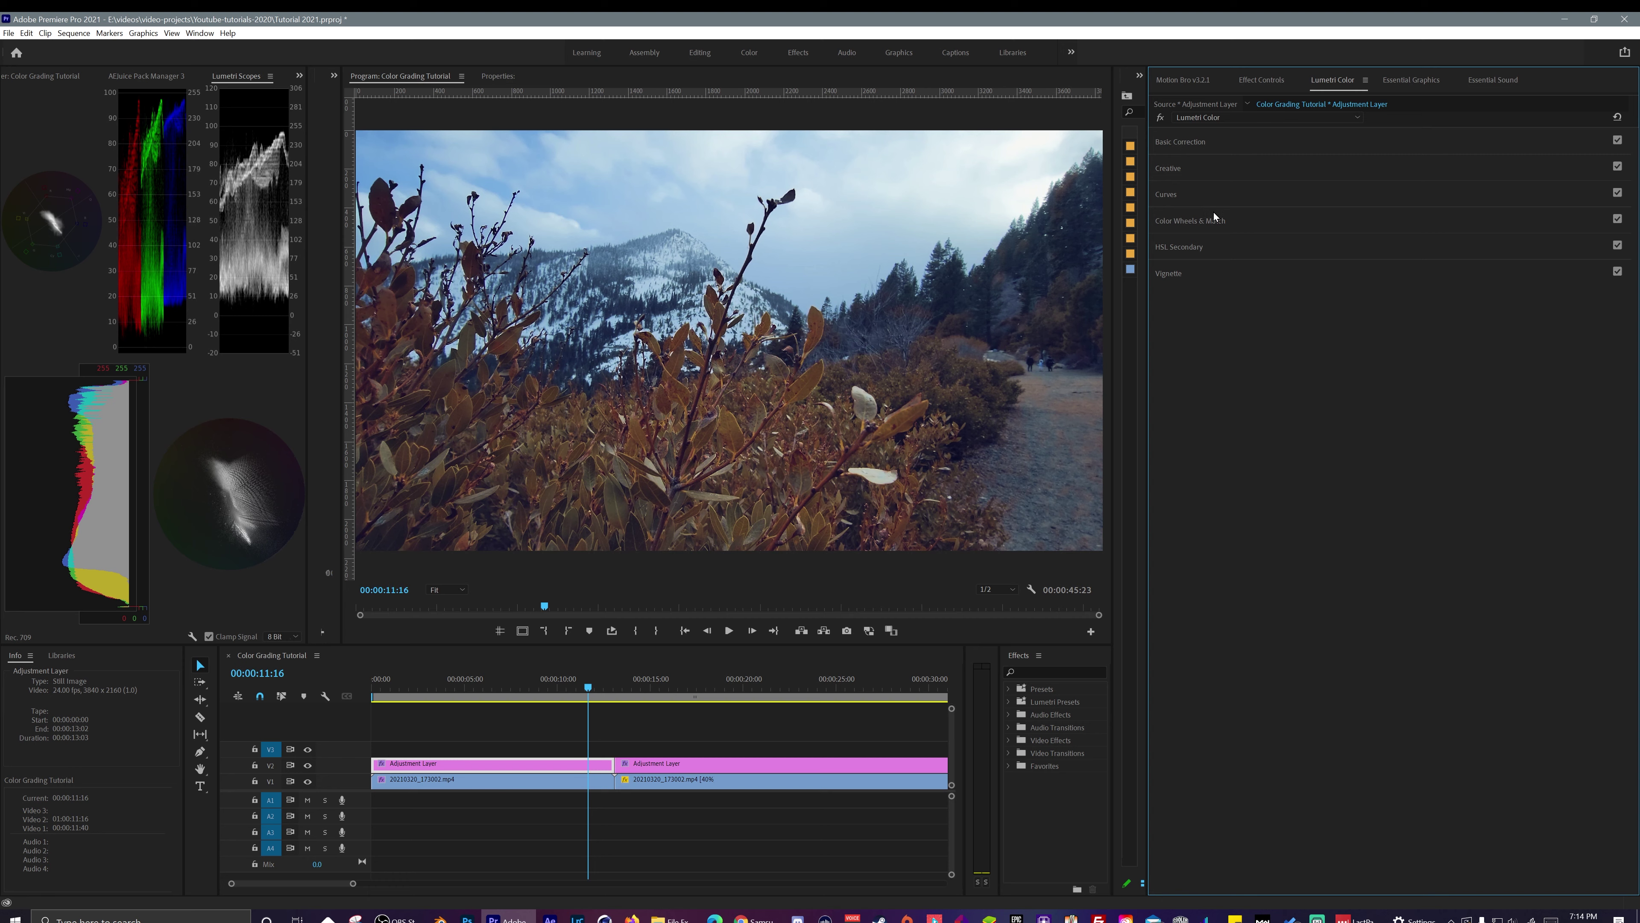
Step: Compare the footage with and without the grade by toggling the adjustment layer track's visibility
left_click(308, 765)
left_click(308, 765)
left_click(307, 765)
left_click(308, 765)
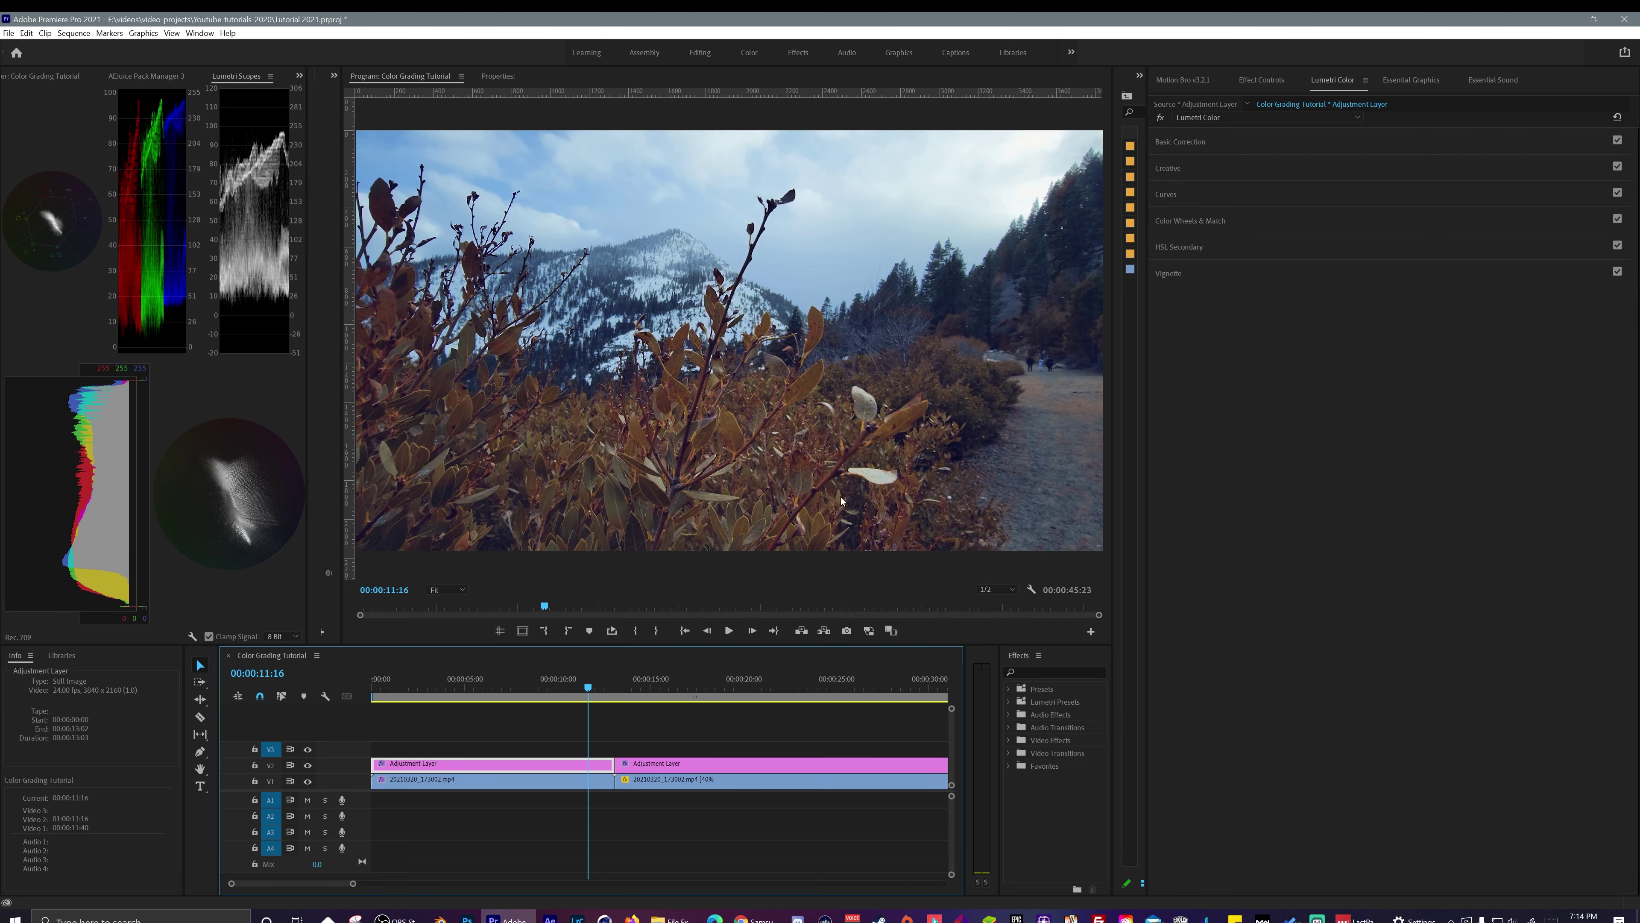
Step: Raise the orange point on the Hue vs Luma curve, between its red and yellow points
left_click(1187, 195)
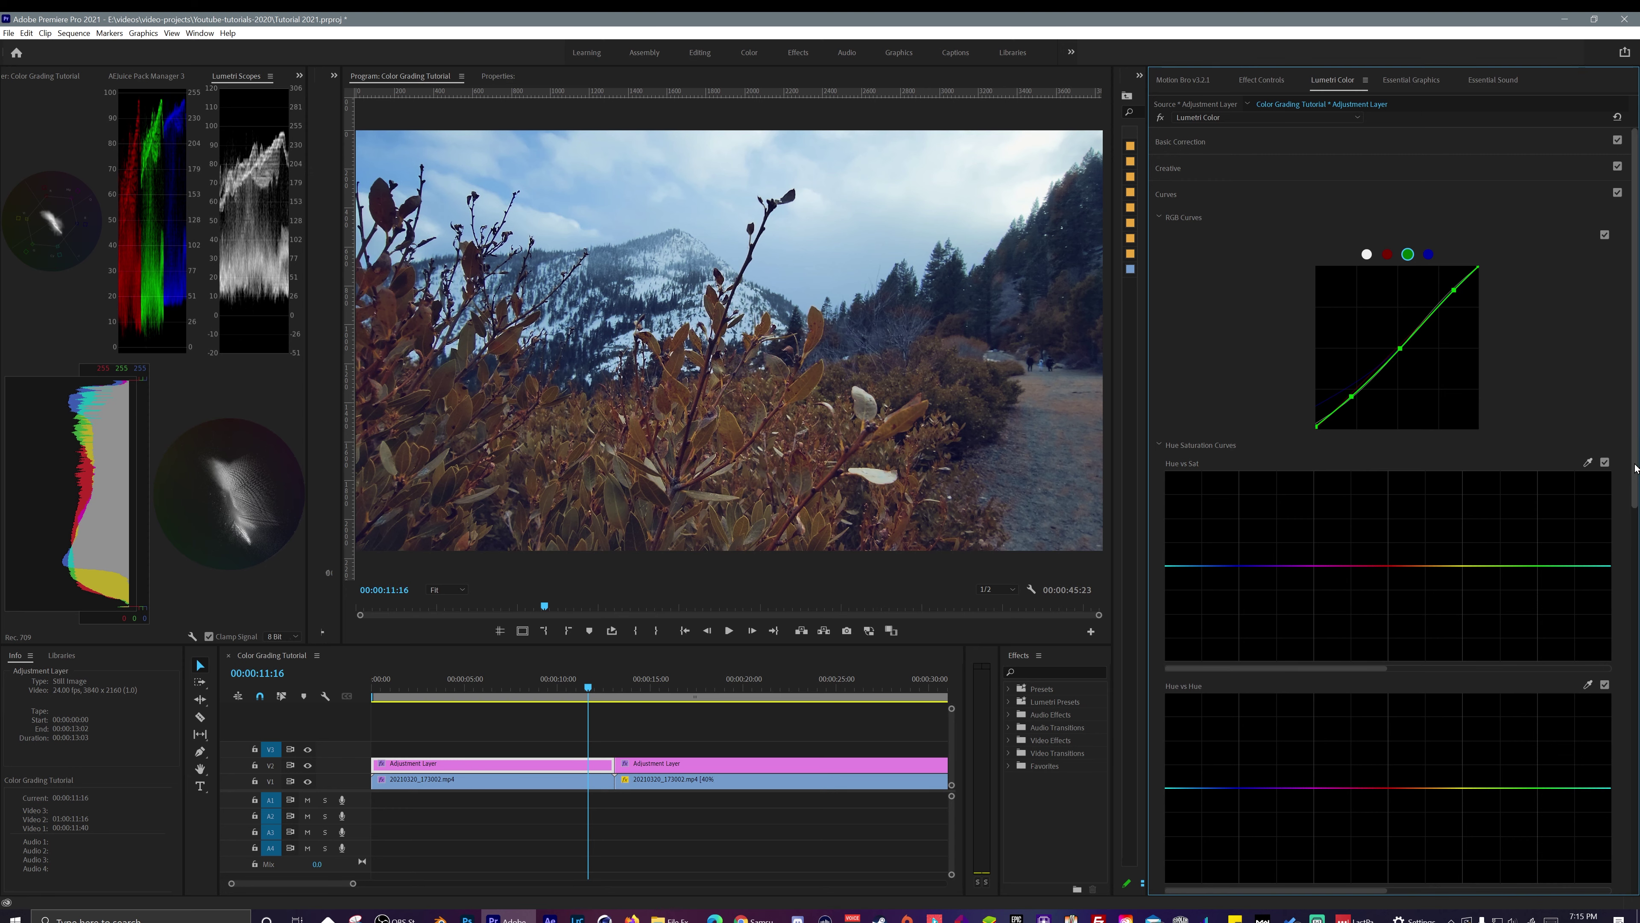
left_click_drag(1634, 478, 1634, 672)
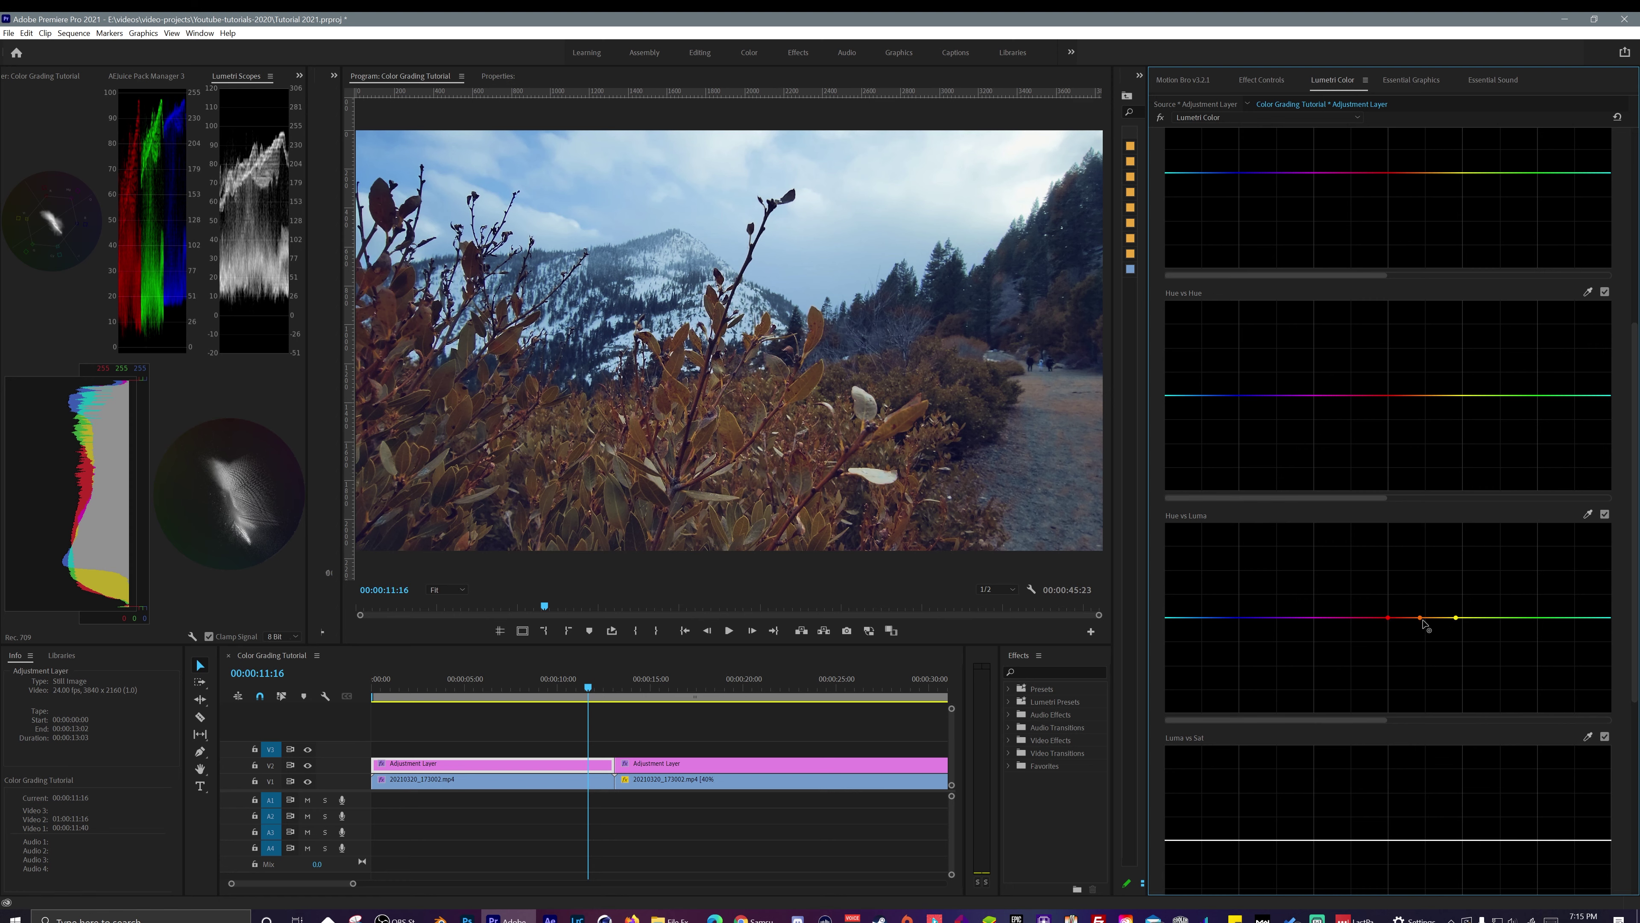
mouse_move(1419, 619)
left_mouse_down()
mouse_move(1435, 543)
mouse_move(1435, 598)
left_mouse_up()
Step: Pull both ends of the Luma vs Sat curve down to the minimum, keeping the middle flat between two anchor points
scroll(1598, 500, "down", 5)
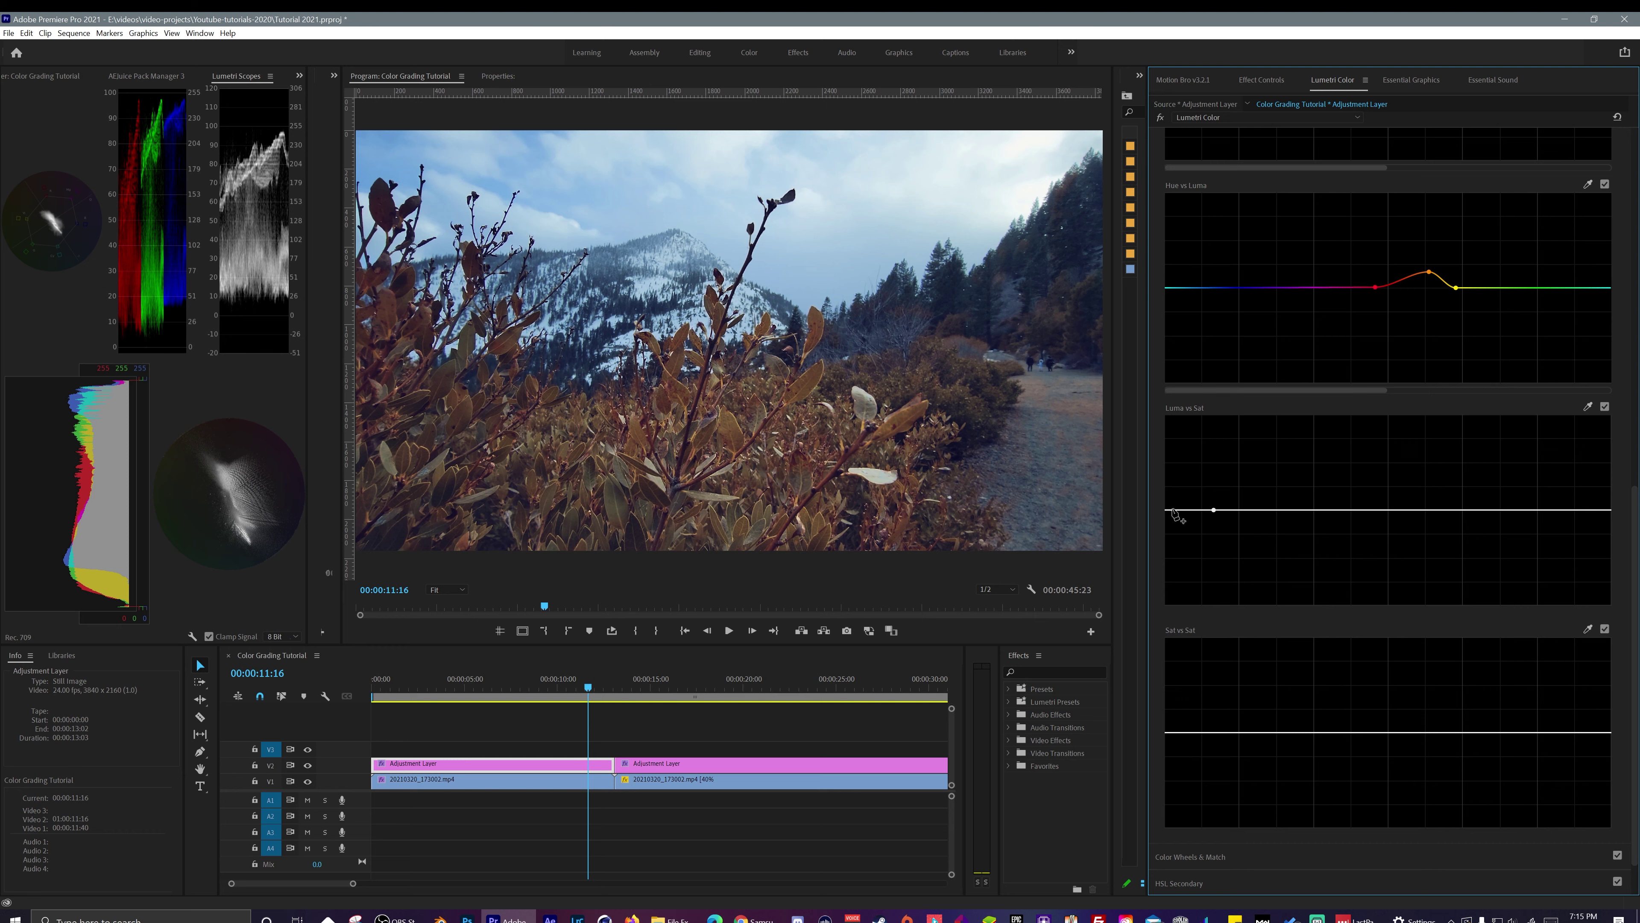
left_click_drag(1172, 511, 1170, 536)
left_click_drag(1152, 610, 1153, 614)
left_click(1564, 511)
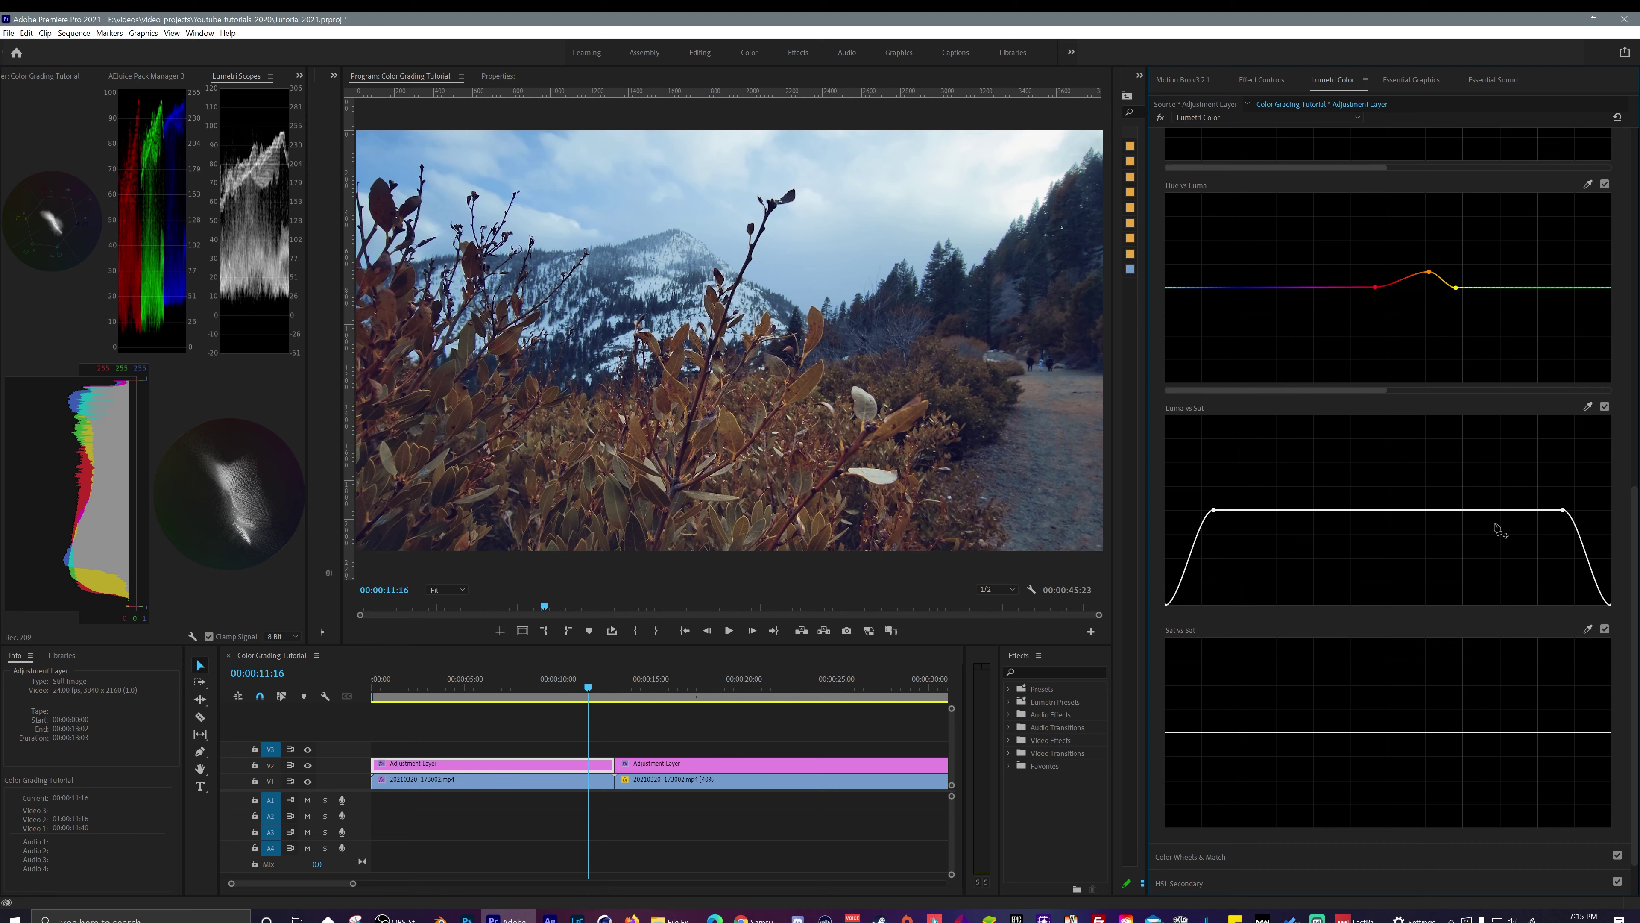
Step: Rename the current Lumetri Color effect to "Curves"
mouse_move(587, 691)
left_mouse_down()
mouse_move(620, 690)
mouse_move(561, 690)
left_mouse_up()
scroll(1227, 272, "up", 10)
left_click(1182, 193)
left_click(1259, 119)
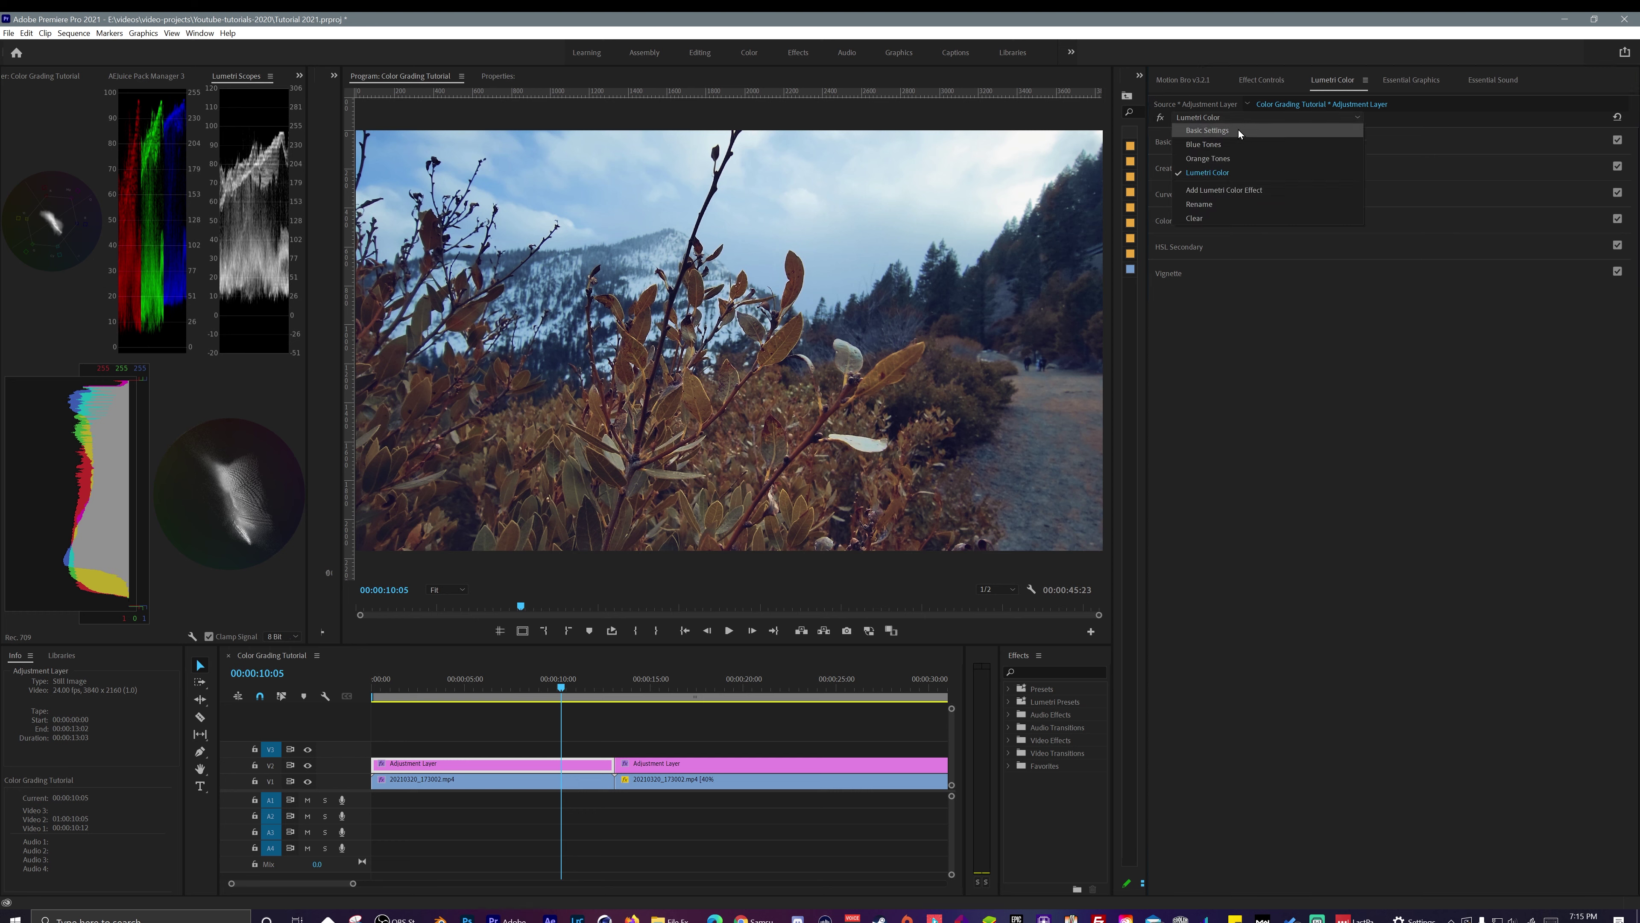
left_click(1200, 204)
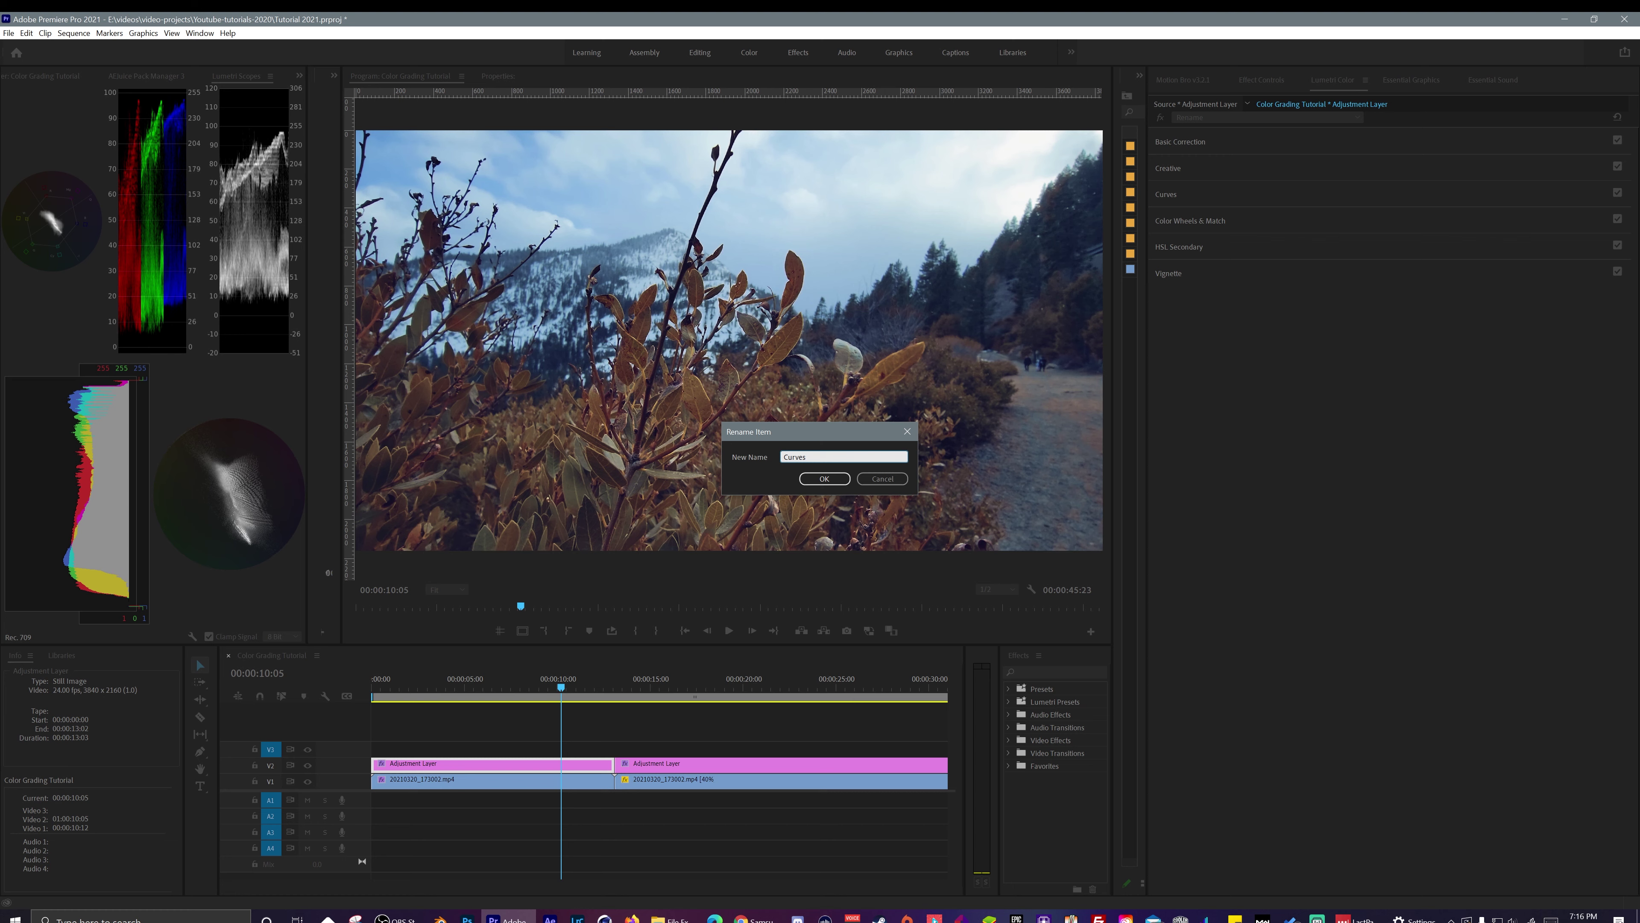
type("Curves")
key("Return")
Step: In the Basic Settings effect, set Highlights to about 38.9 and Whites to about -26.2
left_click(1191, 142)
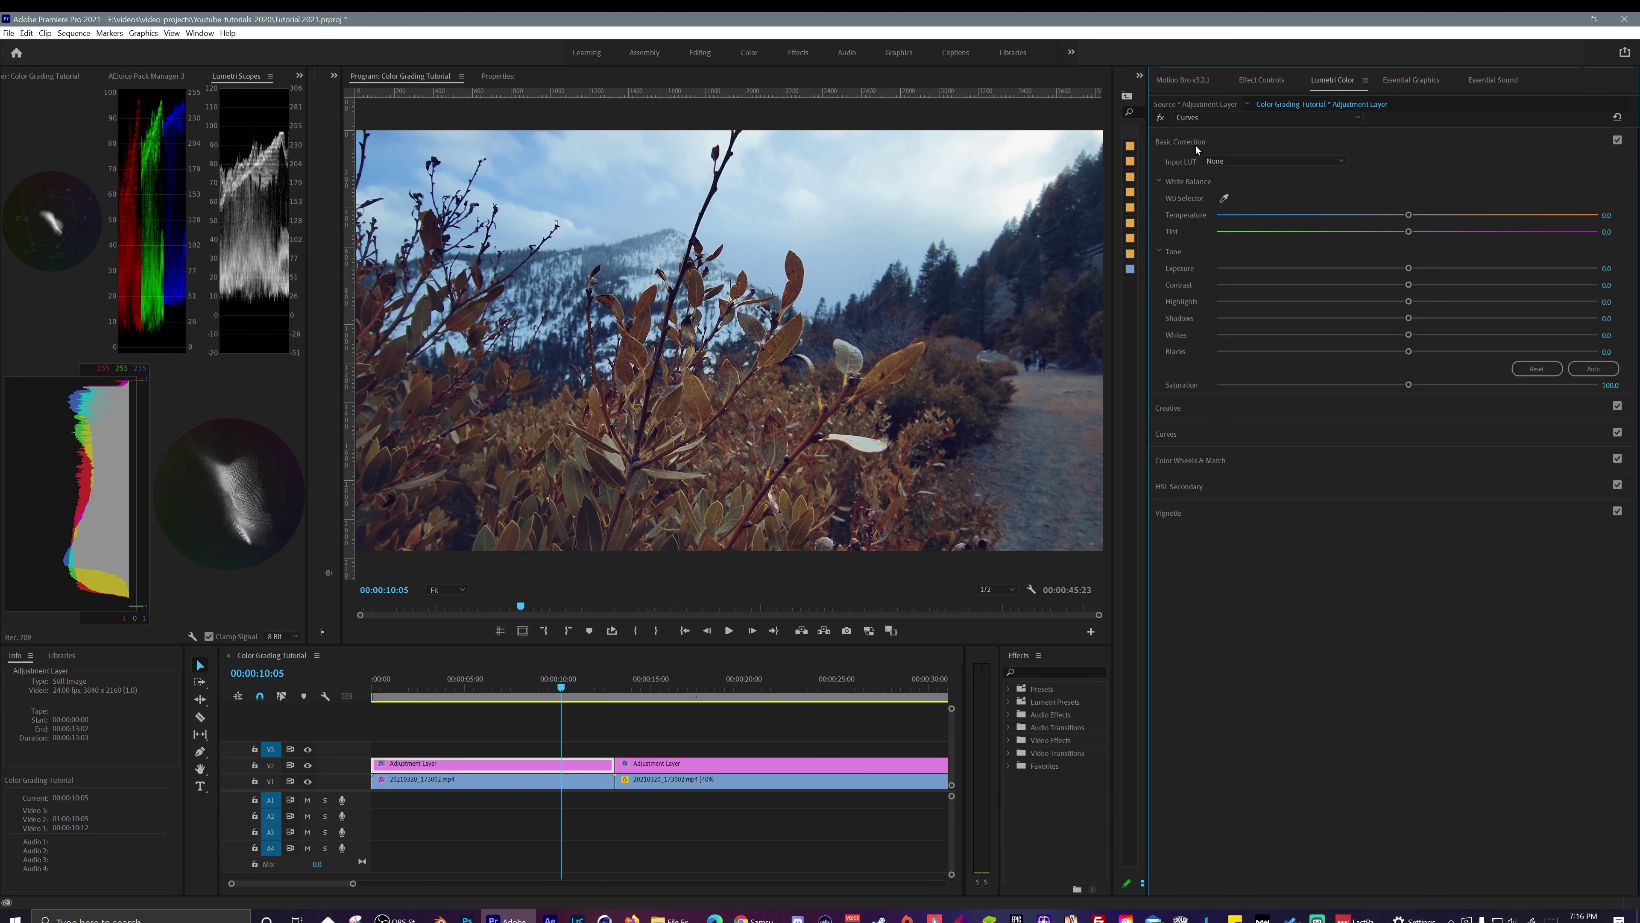
left_click(1253, 117)
left_click(1222, 131)
left_click_drag(1389, 301, 1462, 301)
mouse_move(1375, 335)
left_mouse_down()
mouse_move(1334, 340)
mouse_move(1356, 341)
left_mouse_up()
left_click_drag(1461, 302, 1483, 303)
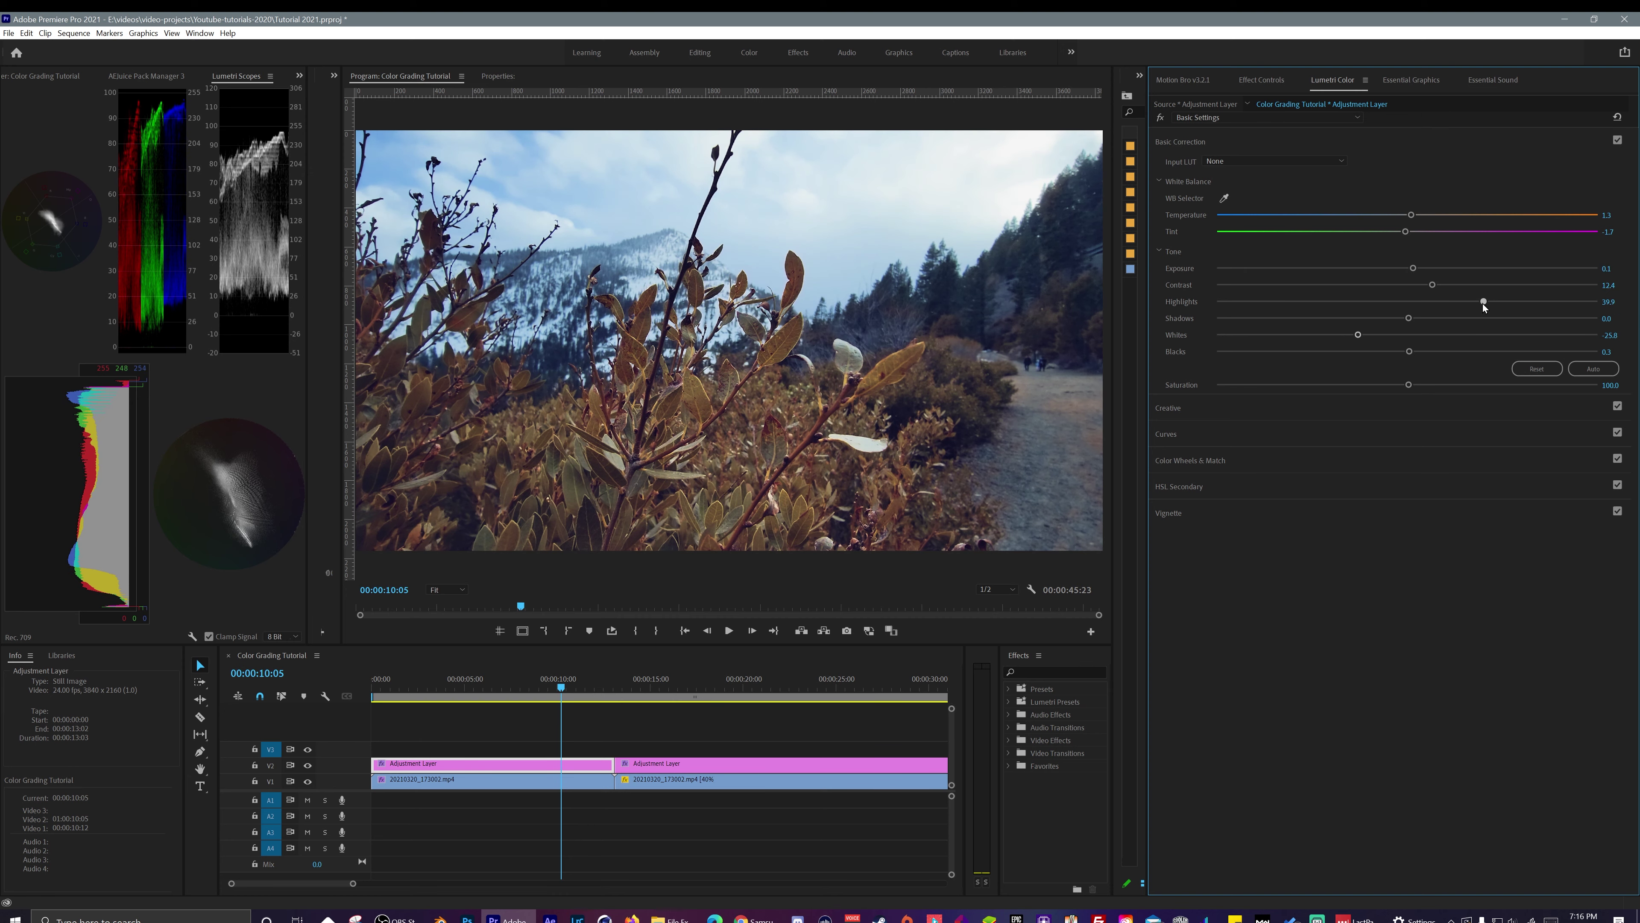
left_click_drag(1354, 335, 1352, 335)
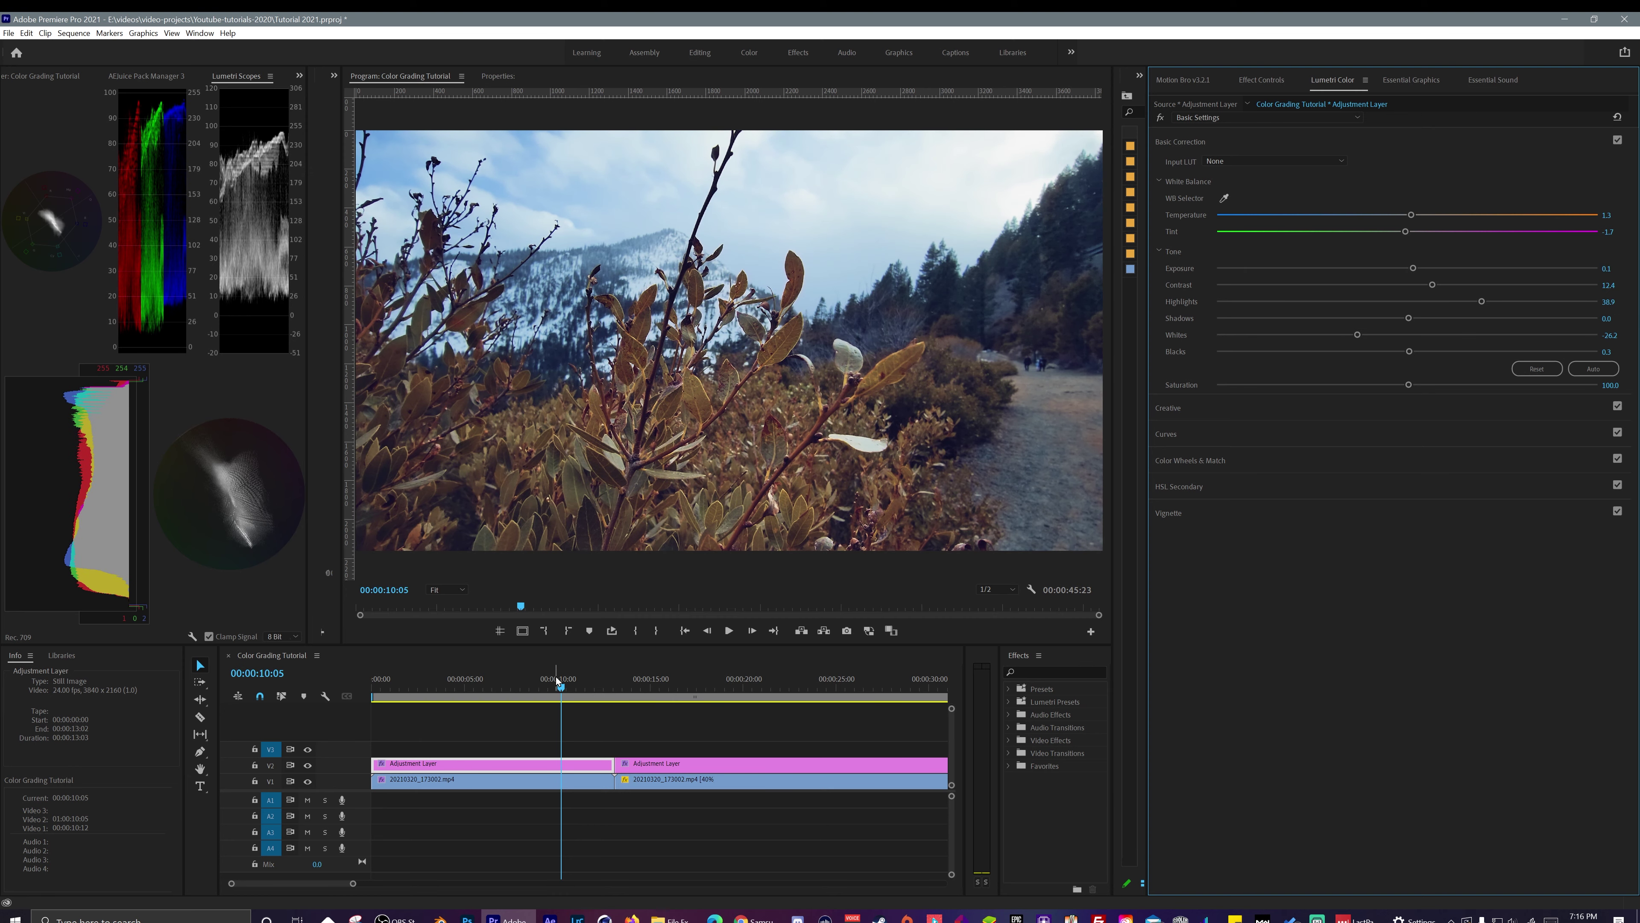
left_click_drag(557, 677, 577, 710)
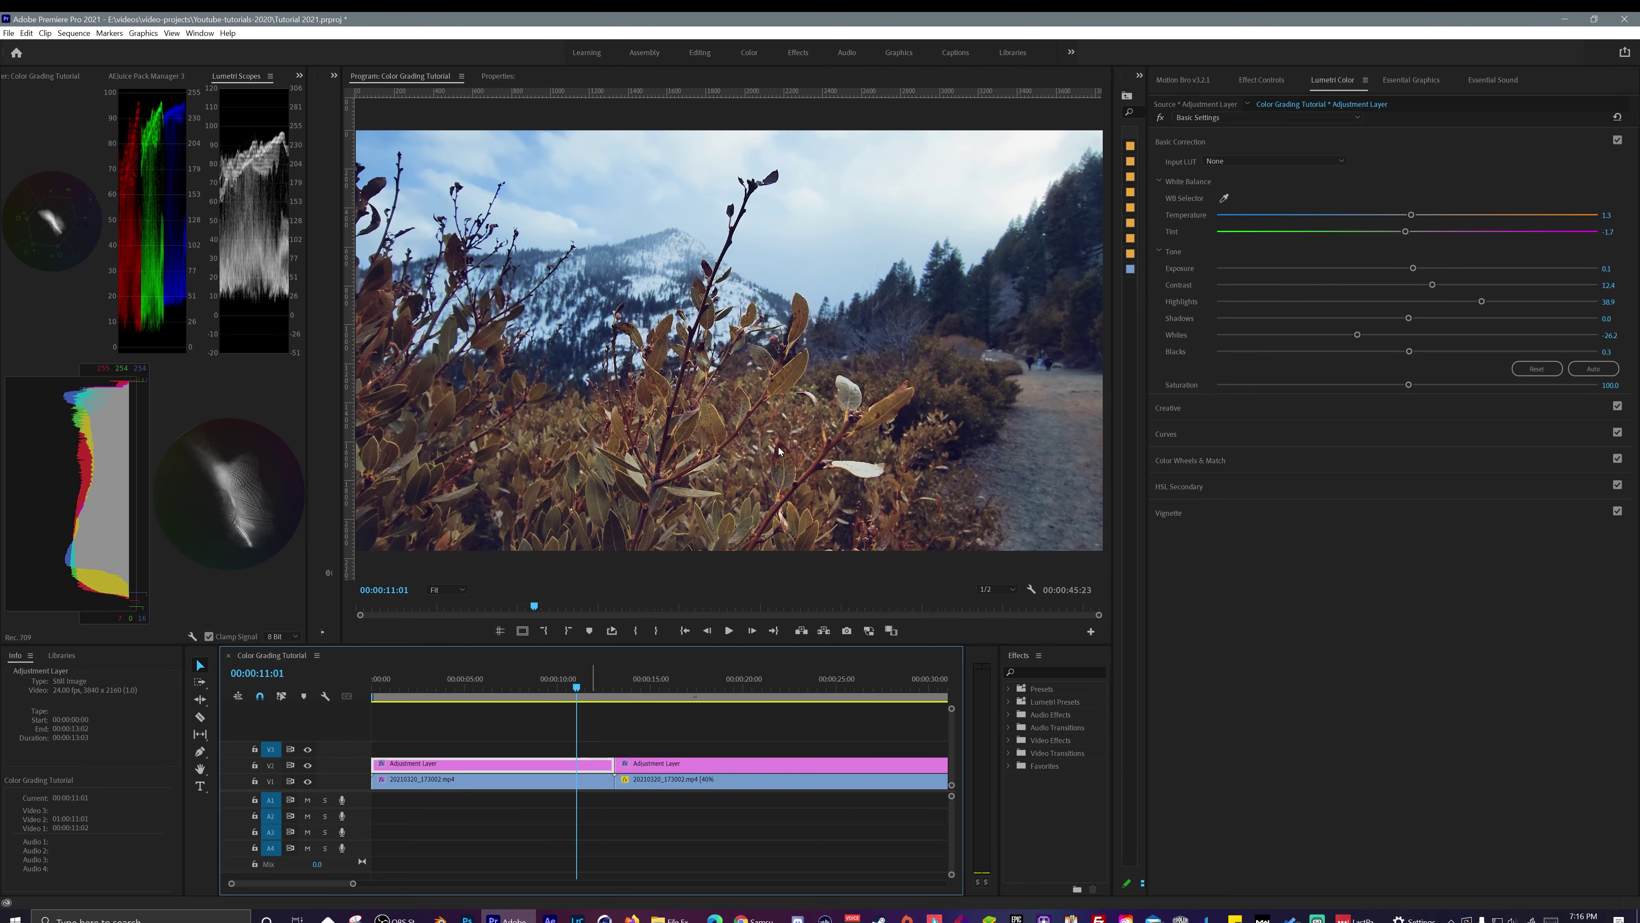
left_click(1182, 141)
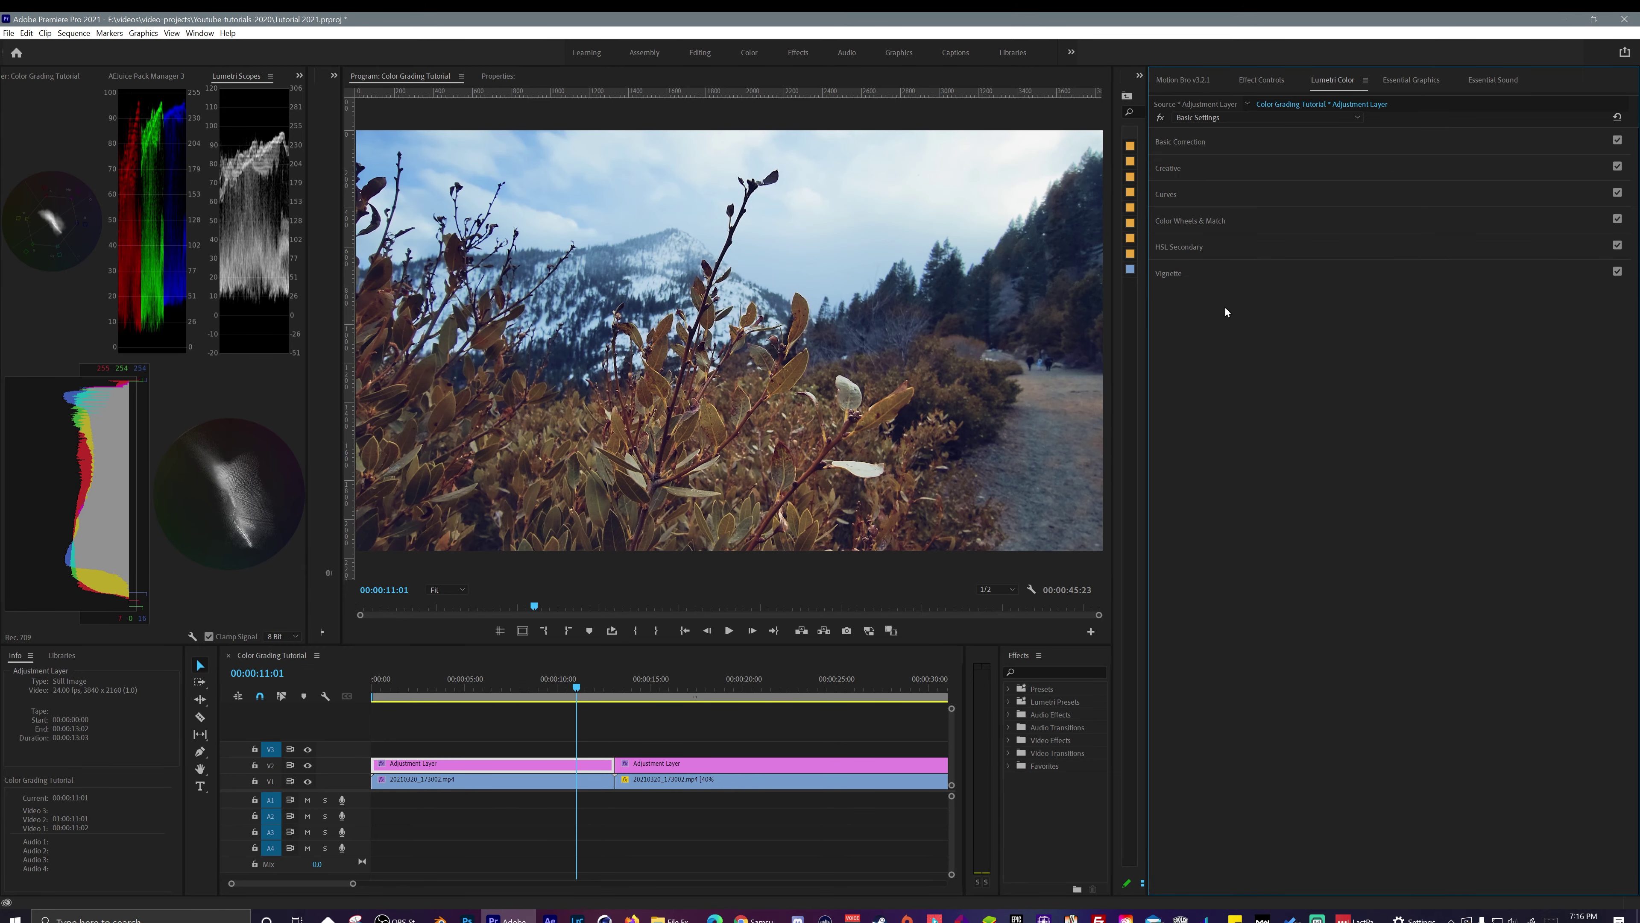
Step: Adjust the shadow end of the blue RGB curve in the Curves effect
left_click(1201, 206)
left_click(1210, 125)
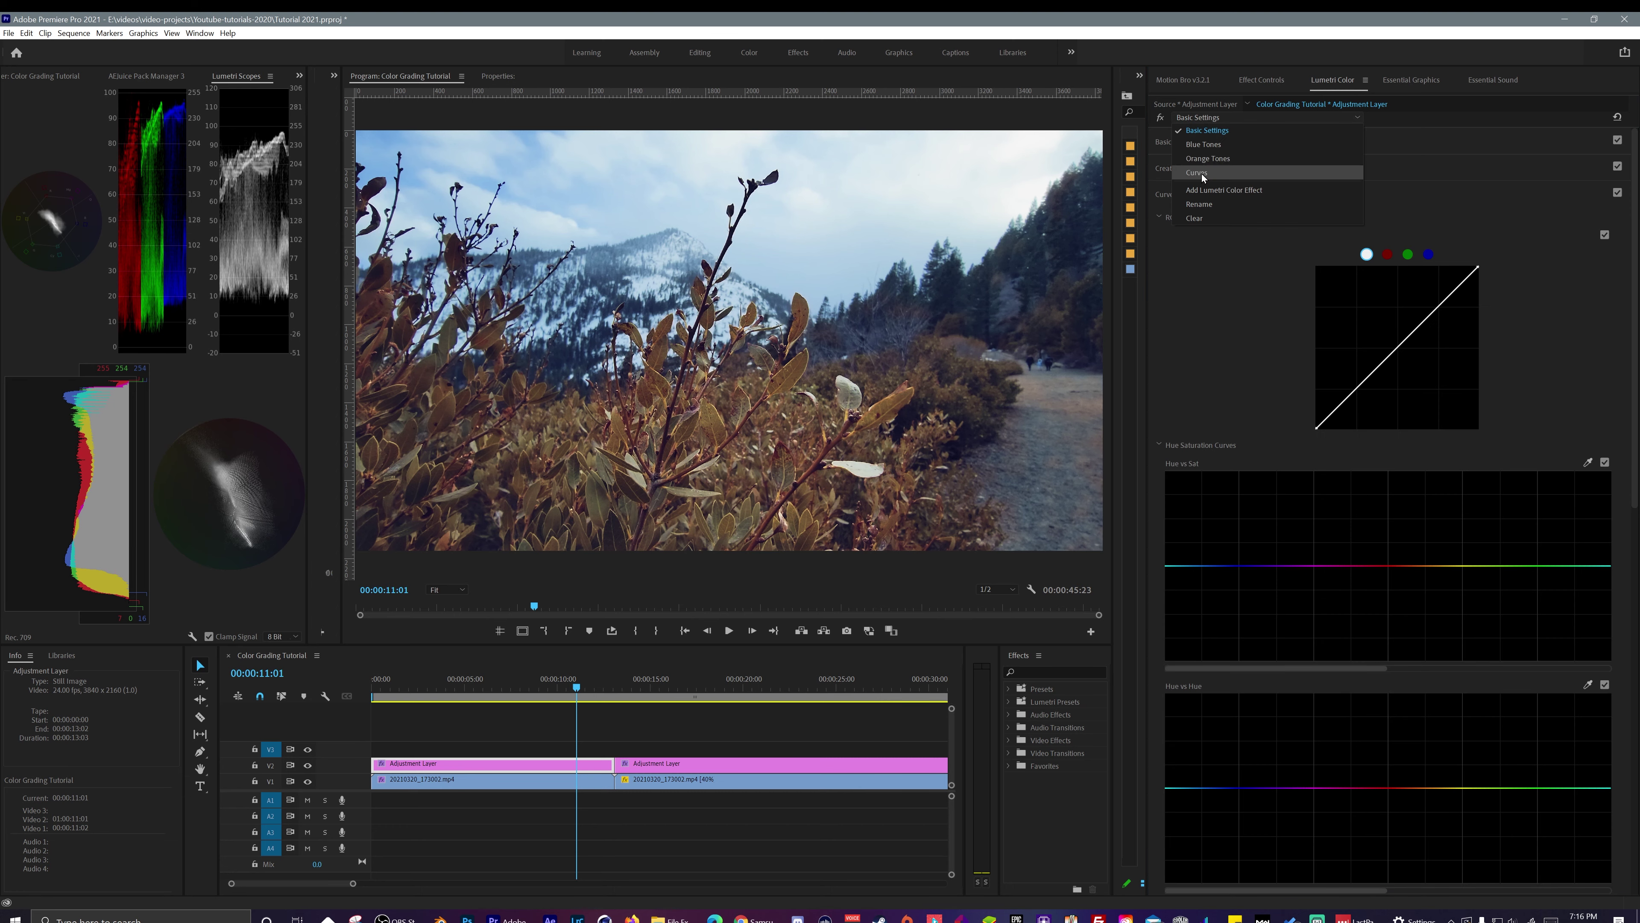
left_click(1201, 172)
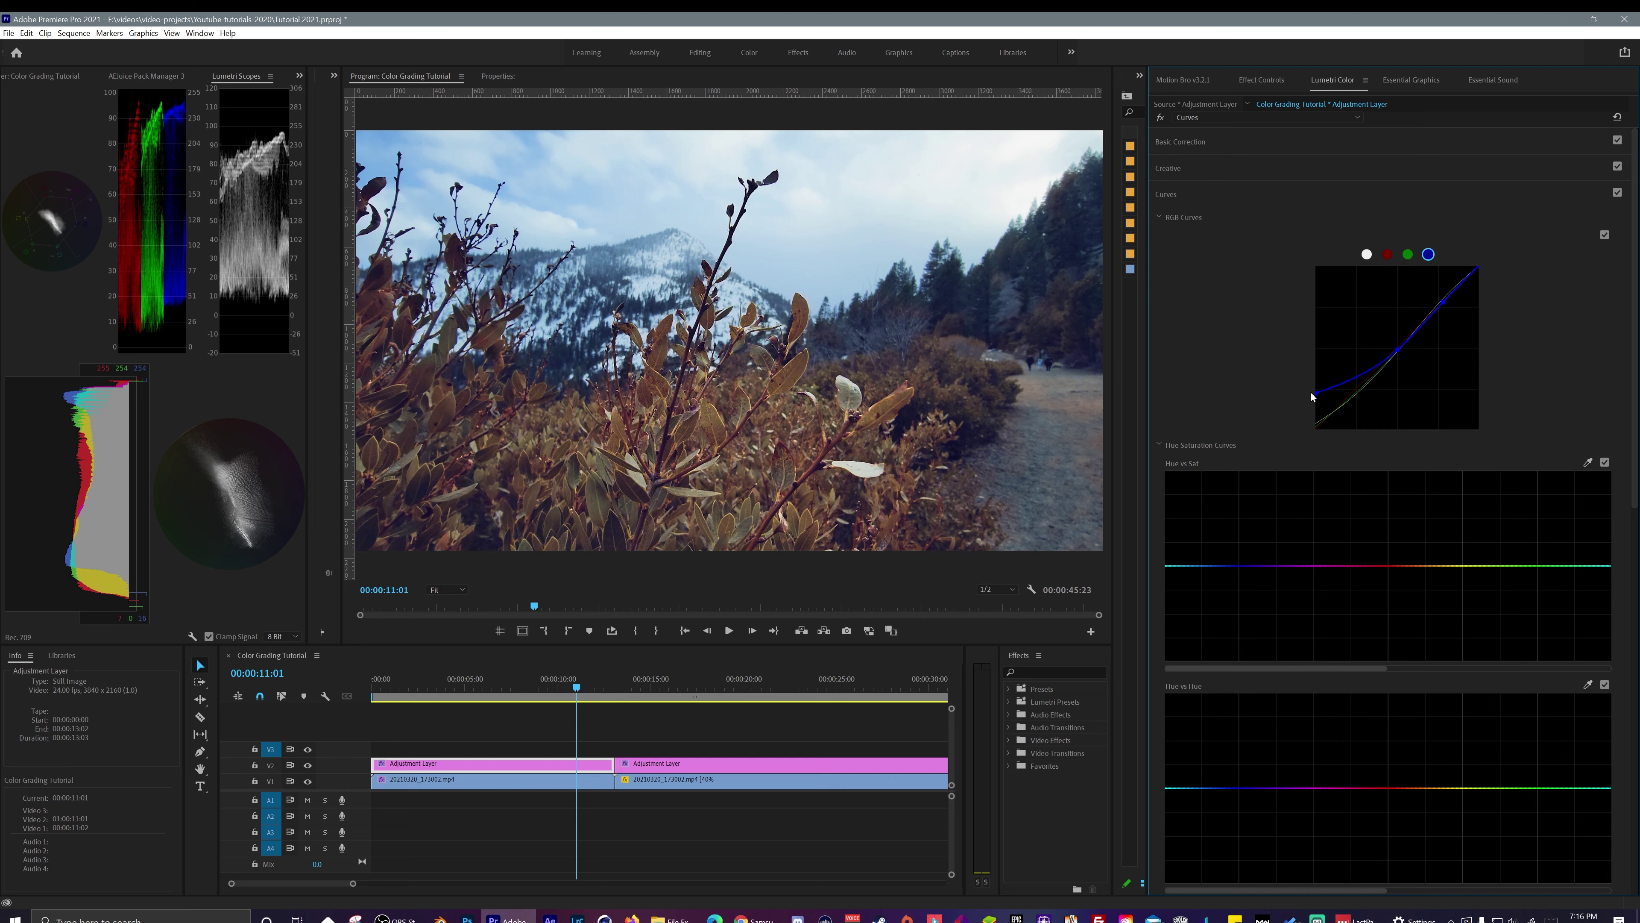
left_click_drag(1311, 392, 1353, 386)
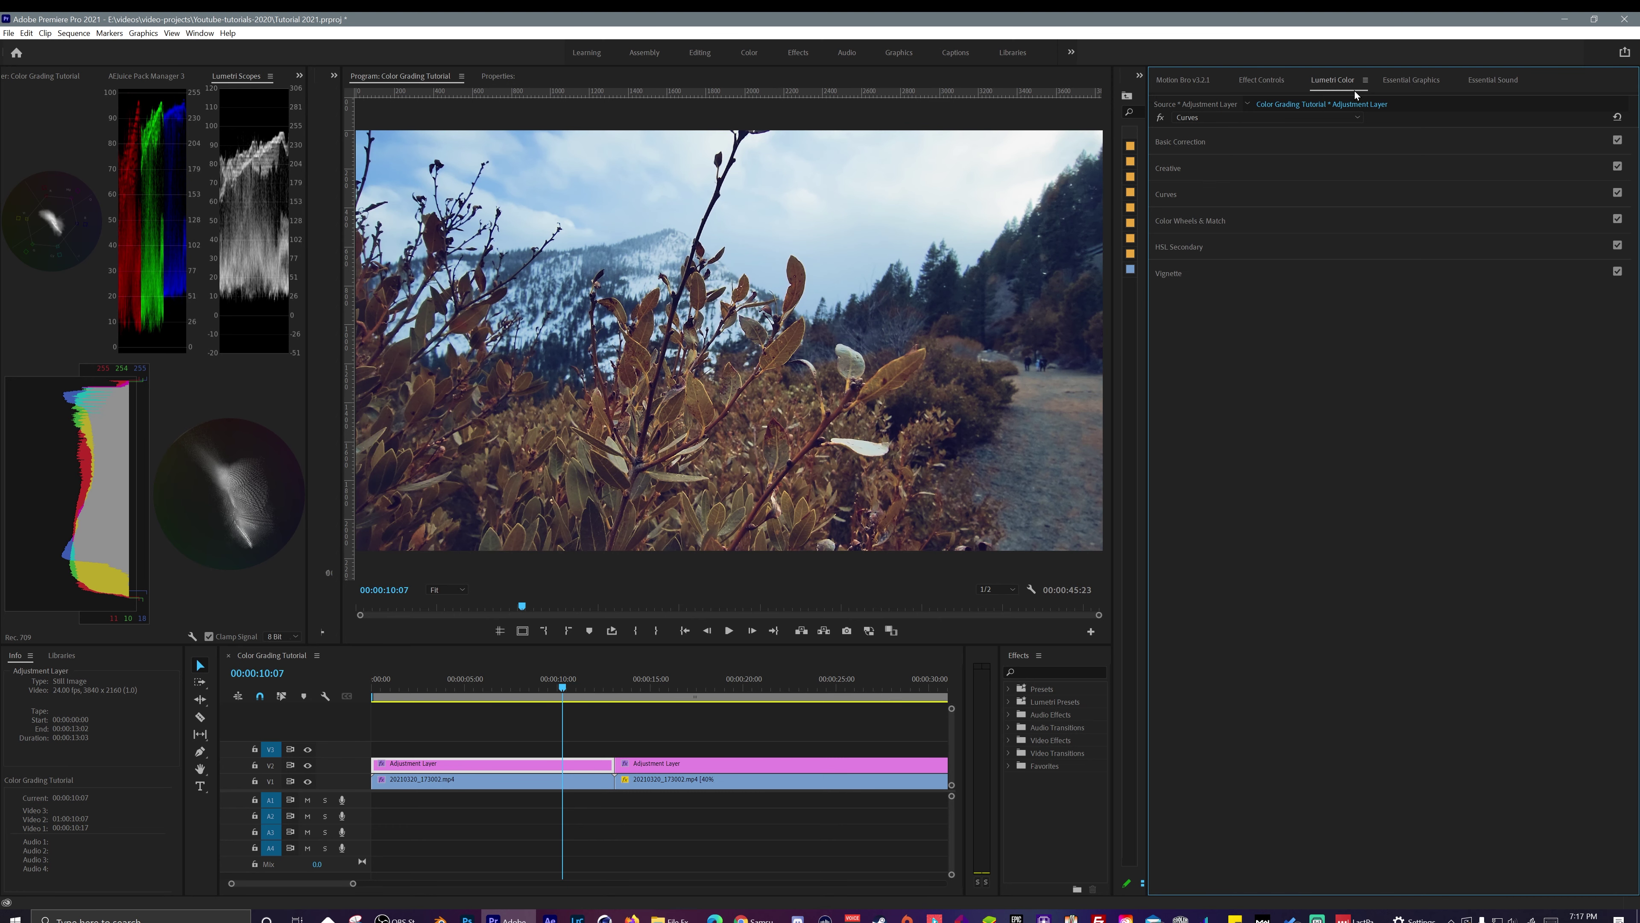
Step: In the Orange Tones HSL Secondary key, widen the hue range toward green, extend saturation to weaker colors, and set Denoise to 37.4
left_click(1305, 117)
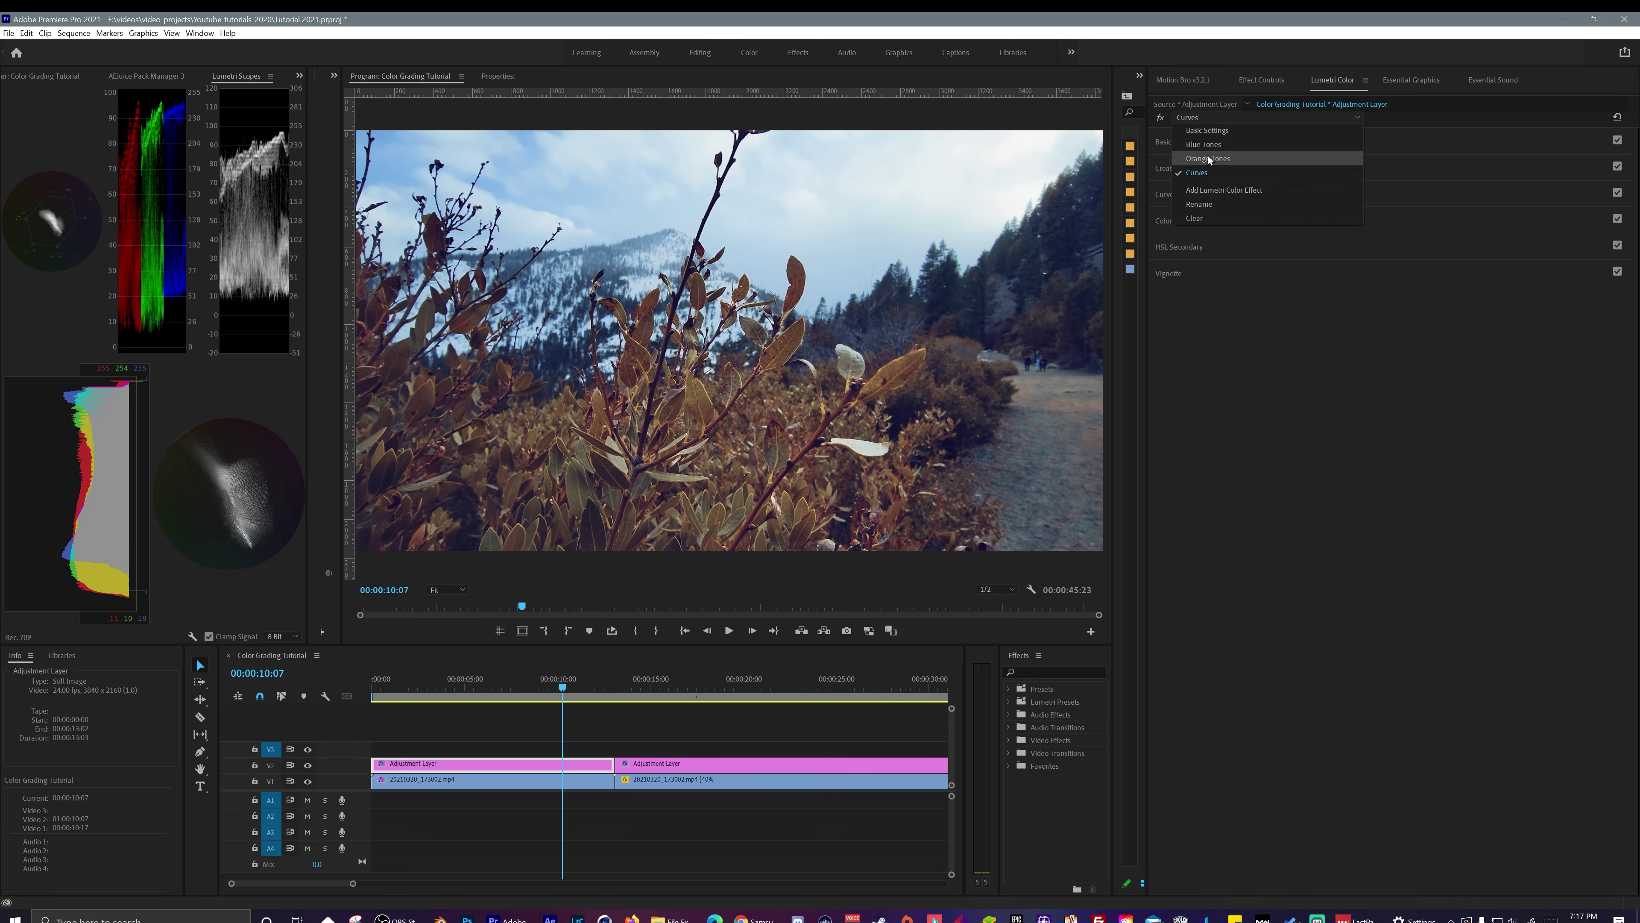
left_click(1210, 159)
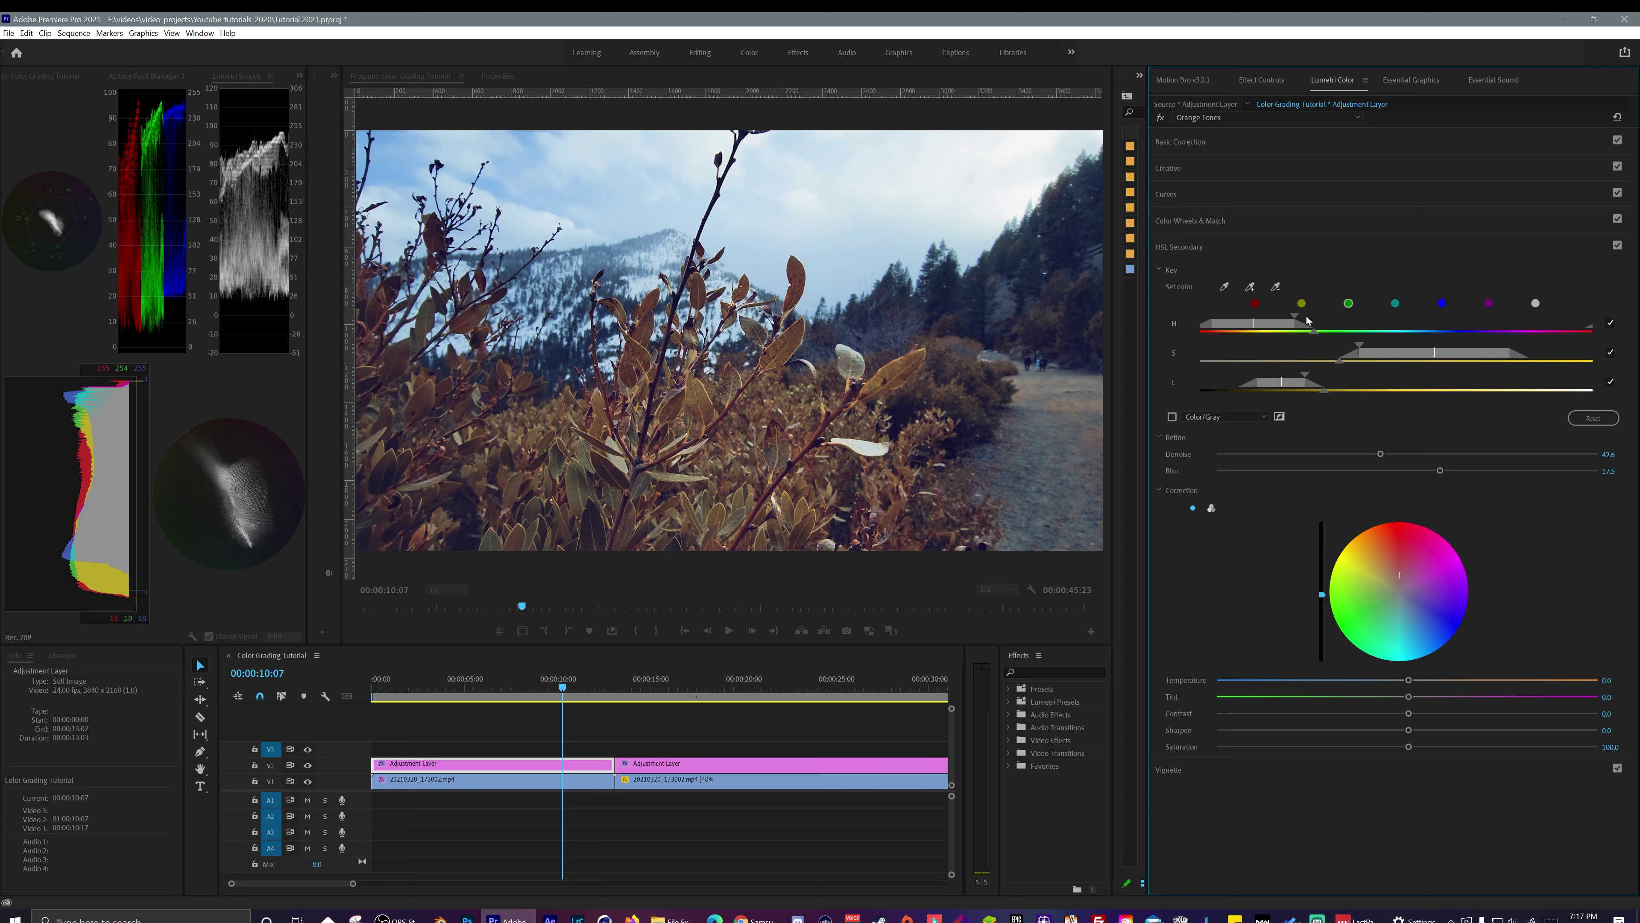
left_click_drag(1297, 320, 1343, 319)
left_click_drag(1359, 347, 1299, 351)
left_click_drag(1402, 353, 1357, 355)
left_click_drag(1381, 454, 1360, 454)
left_click_drag(1341, 317, 1361, 320)
Step: Set the Orange Tones correction Temperature to about 10.1 and shift its color wheel toward red-orange
mouse_move(1408, 679)
left_mouse_down()
mouse_move(1456, 686)
mouse_move(1427, 687)
left_mouse_up()
mouse_move(563, 687)
left_mouse_down()
mouse_move(595, 687)
mouse_move(568, 687)
left_mouse_up()
left_click_drag(1389, 575, 1390, 555)
mouse_move(569, 687)
left_mouse_down()
mouse_move(619, 687)
mouse_move(580, 687)
left_mouse_up()
Step: Narrow the Orange Tones key's hue range to reds and oranges, shift saturation lower, and move luma toward brighter tones
left_click_drag(1360, 320, 1270, 328)
left_click_drag(1524, 349, 1466, 352)
mouse_move(1305, 380)
left_mouse_down()
mouse_move(1279, 388)
mouse_move(1315, 380)
left_mouse_up()
left_click_drag(1285, 381, 1291, 336)
left_click_drag(1270, 327, 1260, 322)
left_click_drag(1356, 356, 1277, 362)
left_click_drag(1319, 381, 1360, 388)
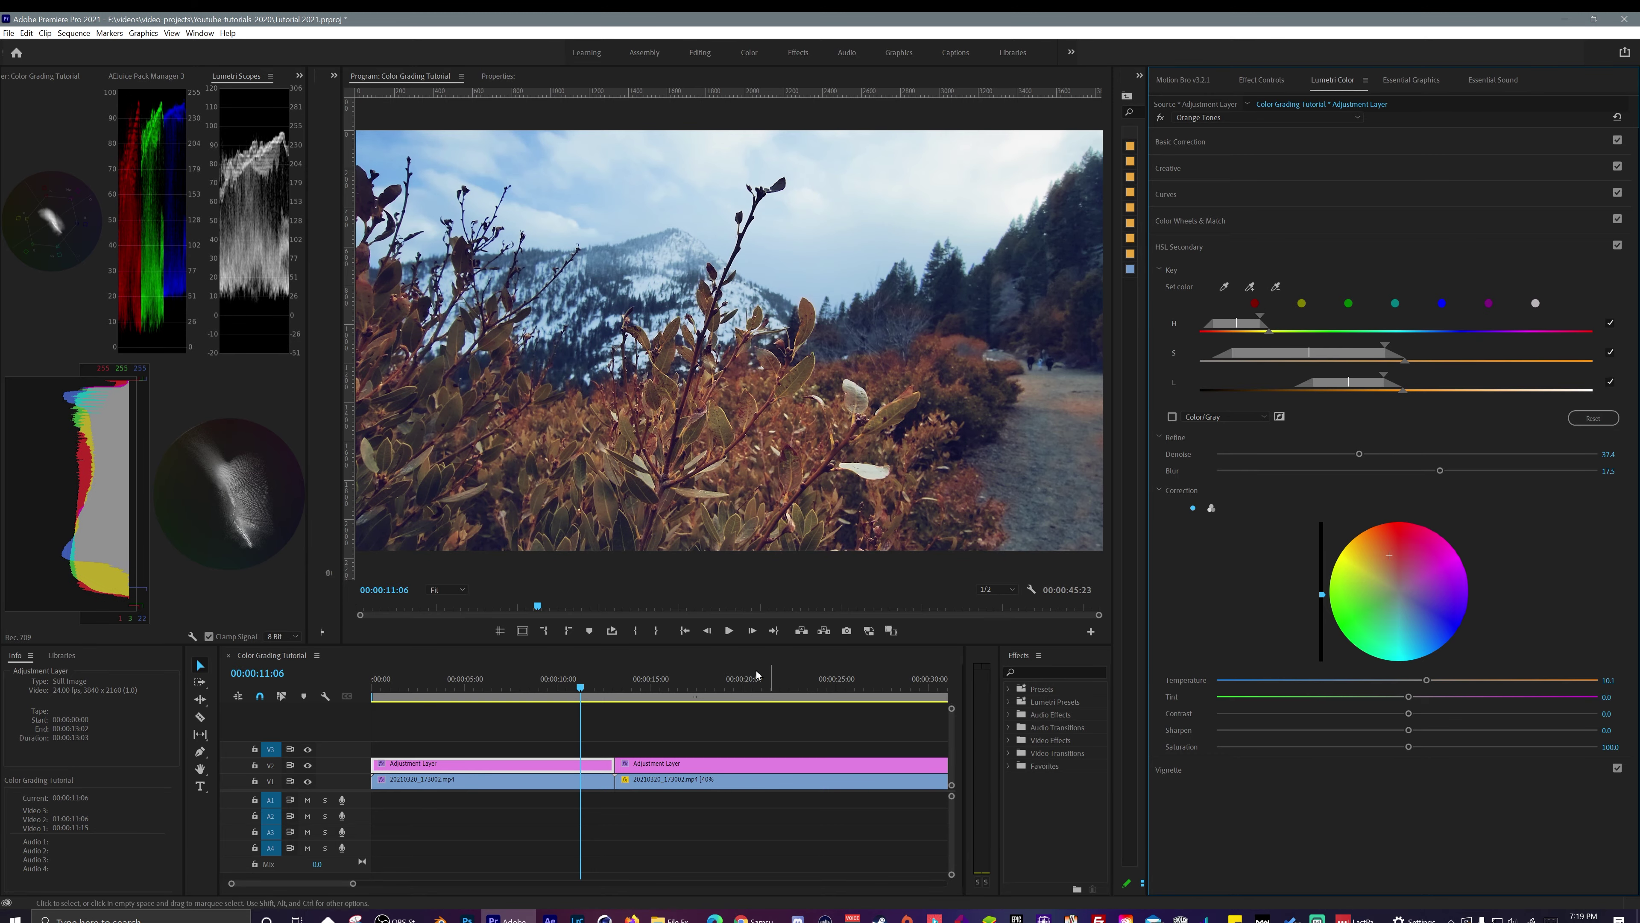
Step: Play back the graded clip and compare it with the ungraded footage by toggling the adjustment layer track's visibility
left_click(618, 690)
key("space")
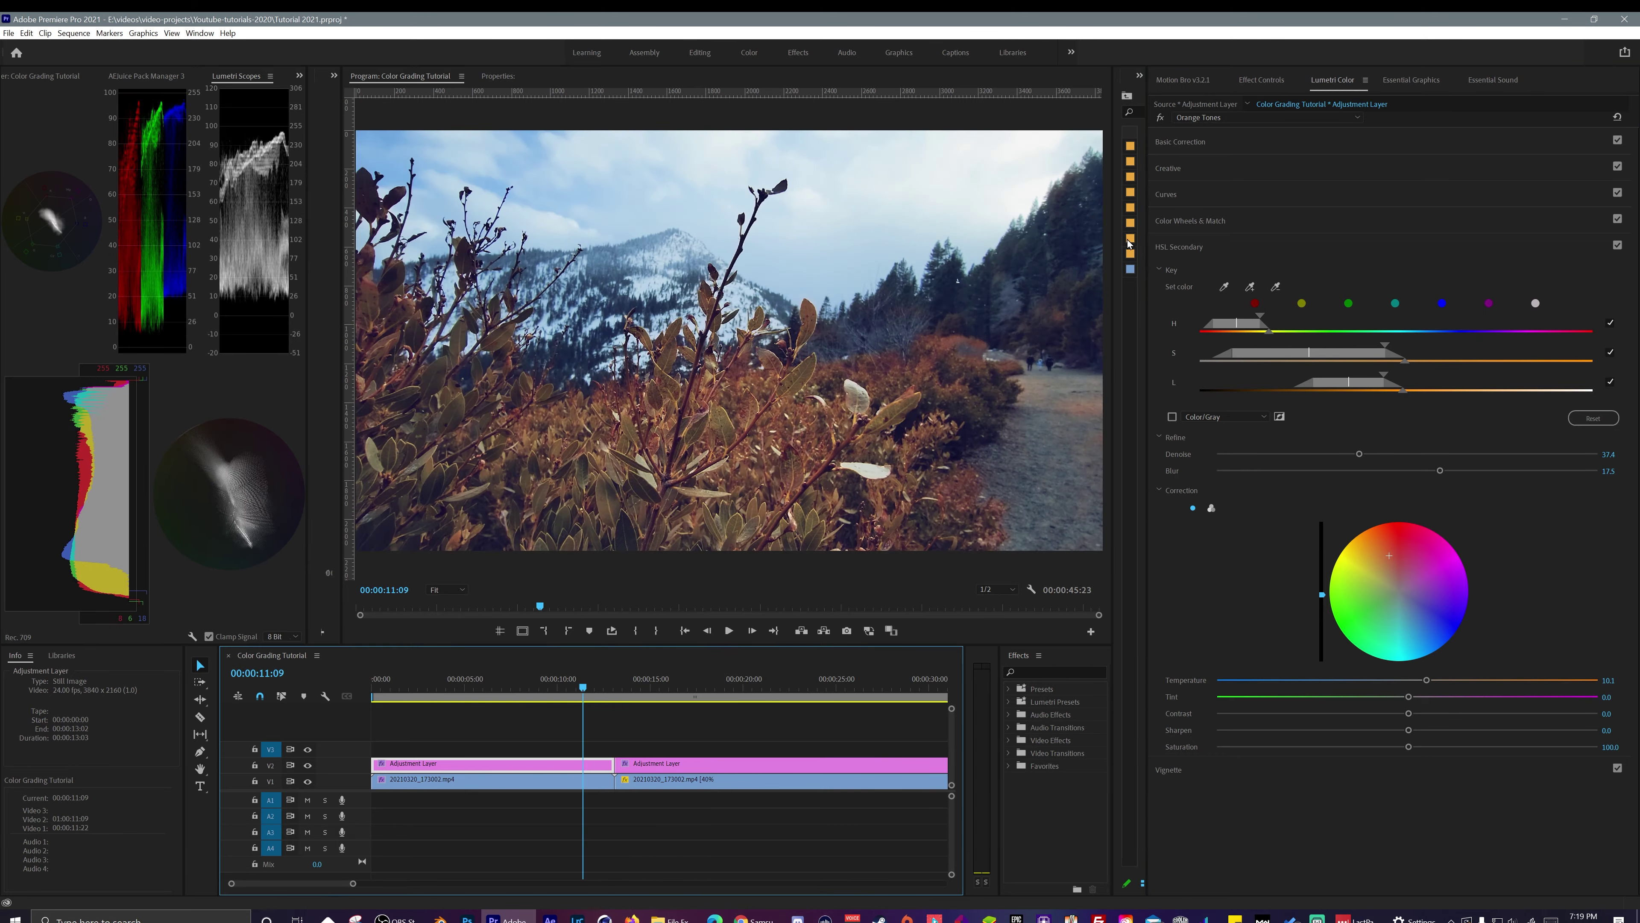
left_click(308, 766)
left_click(308, 765)
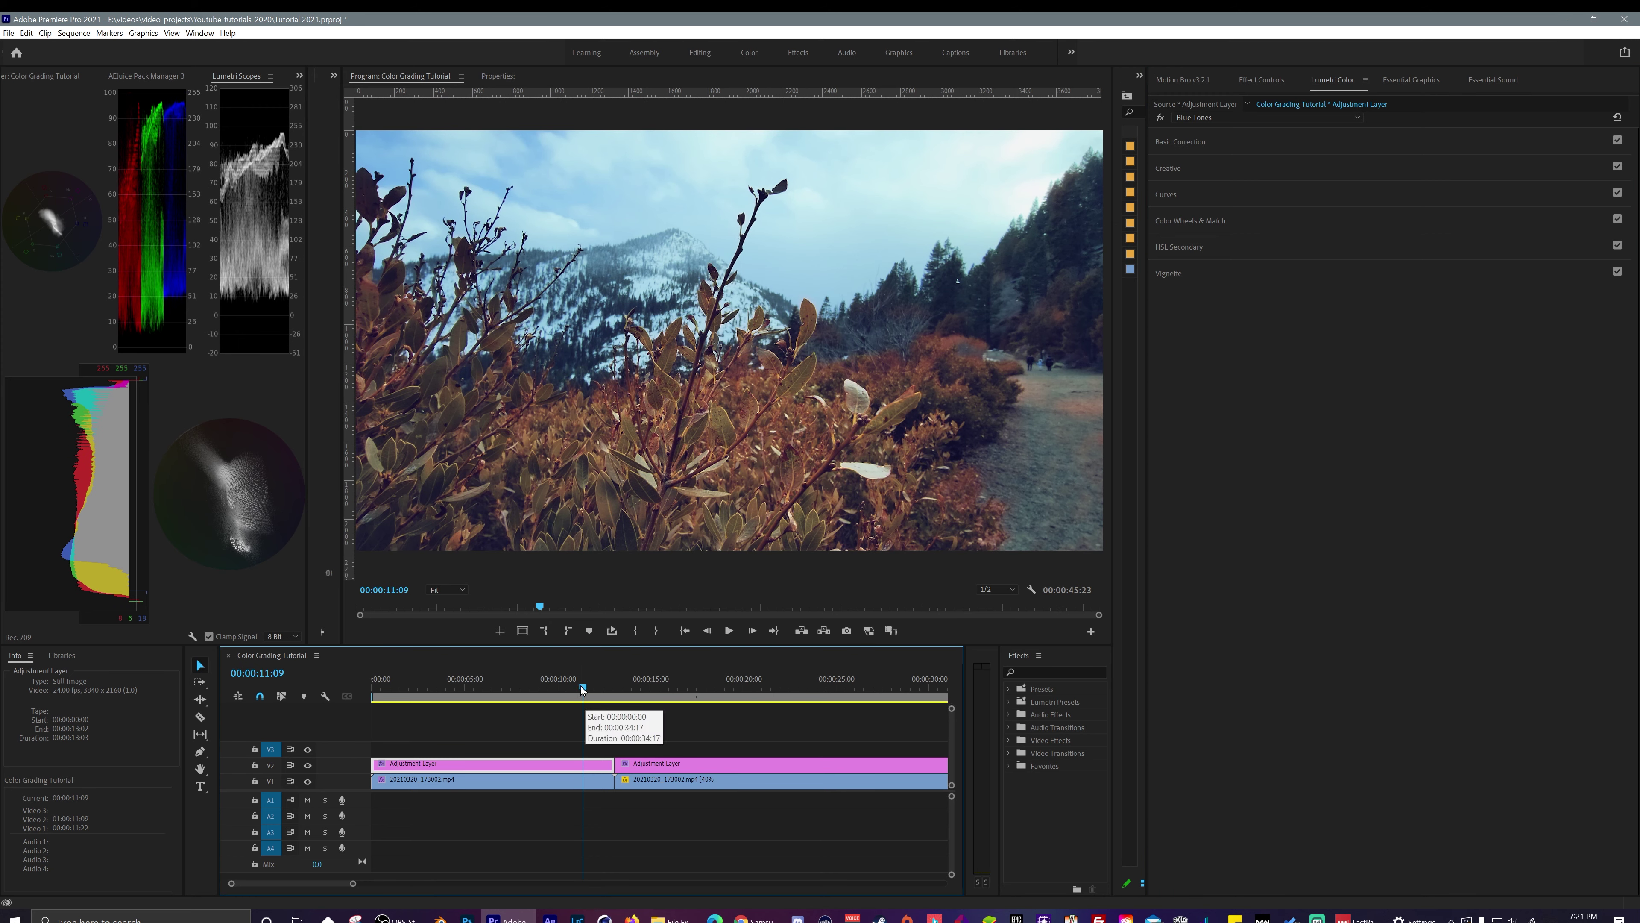
Step: Move the second clip and its adjustment layer up to tracks V3 and V4, and hide both tracks
left_click_drag(581, 689, 509, 711)
mouse_move(663, 733)
left_mouse_down()
mouse_move(644, 799)
mouse_move(663, 808)
mouse_move(658, 743)
left_mouse_up()
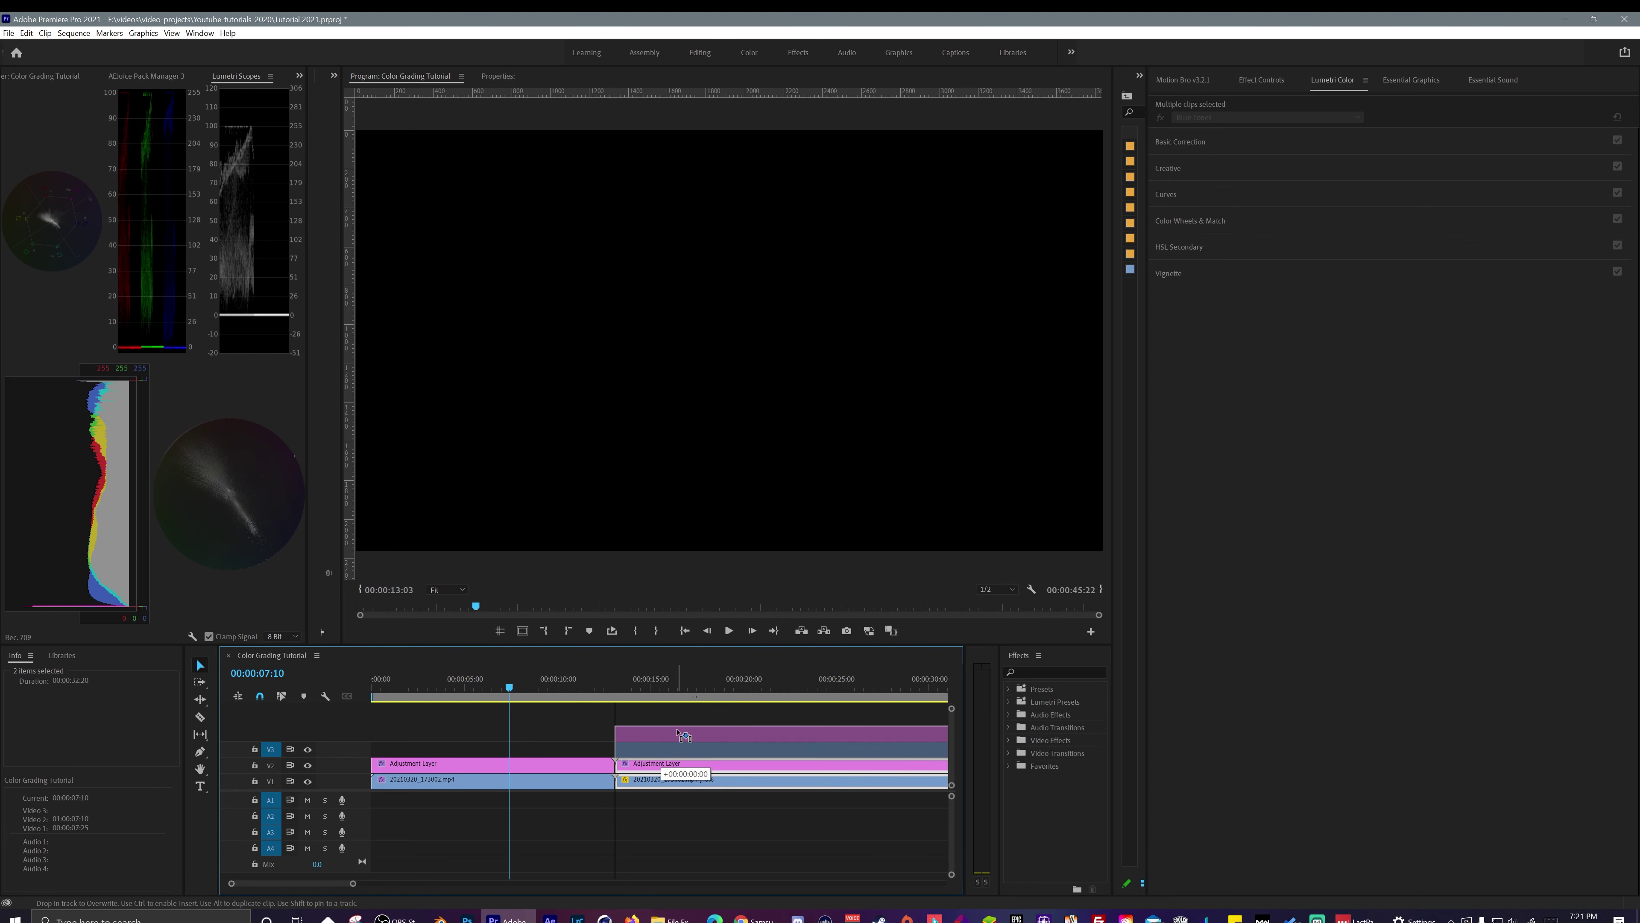
left_click(308, 749)
left_click(308, 732)
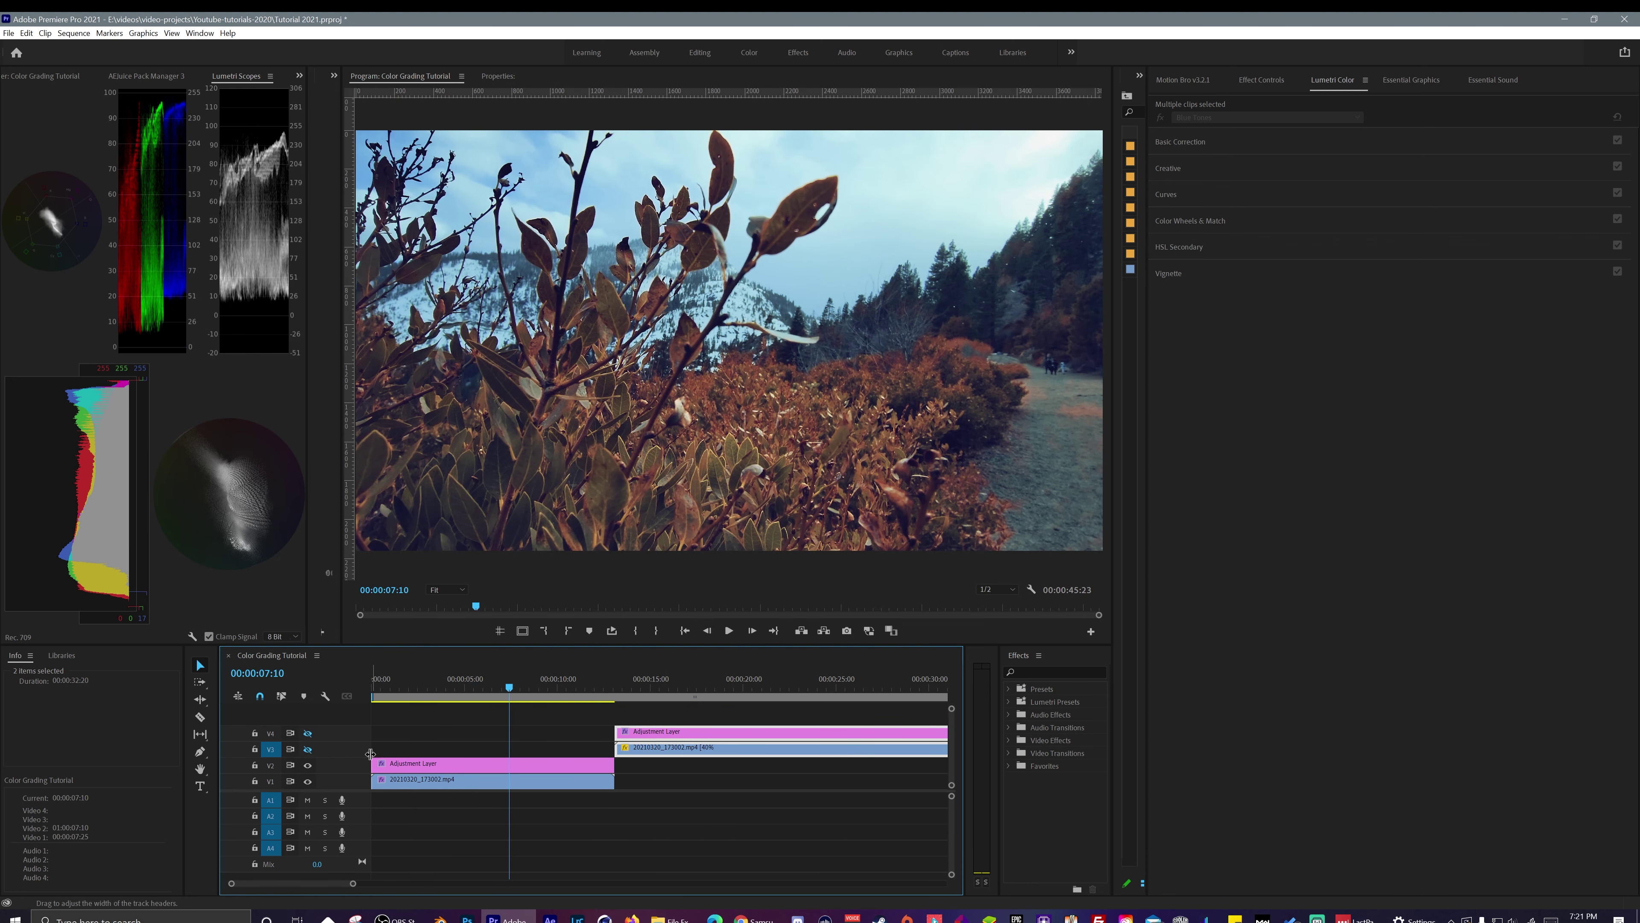
Step: Set the sequence timebase to 24.00 frames/second
left_click(437, 784)
left_click(490, 684)
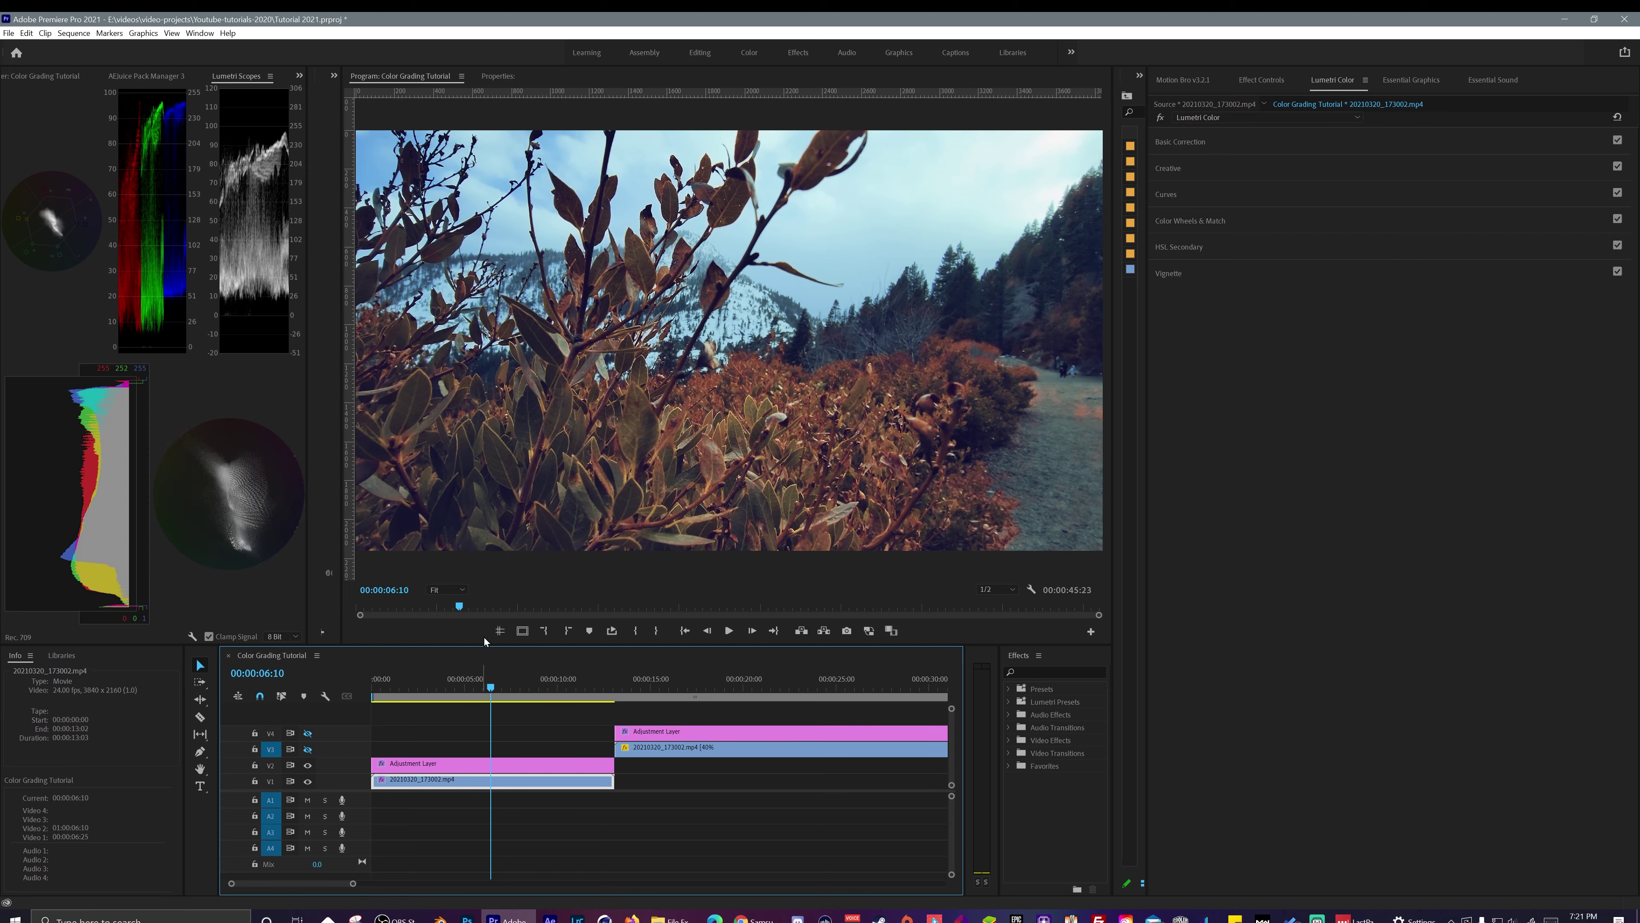
left_click(74, 34)
left_click(88, 48)
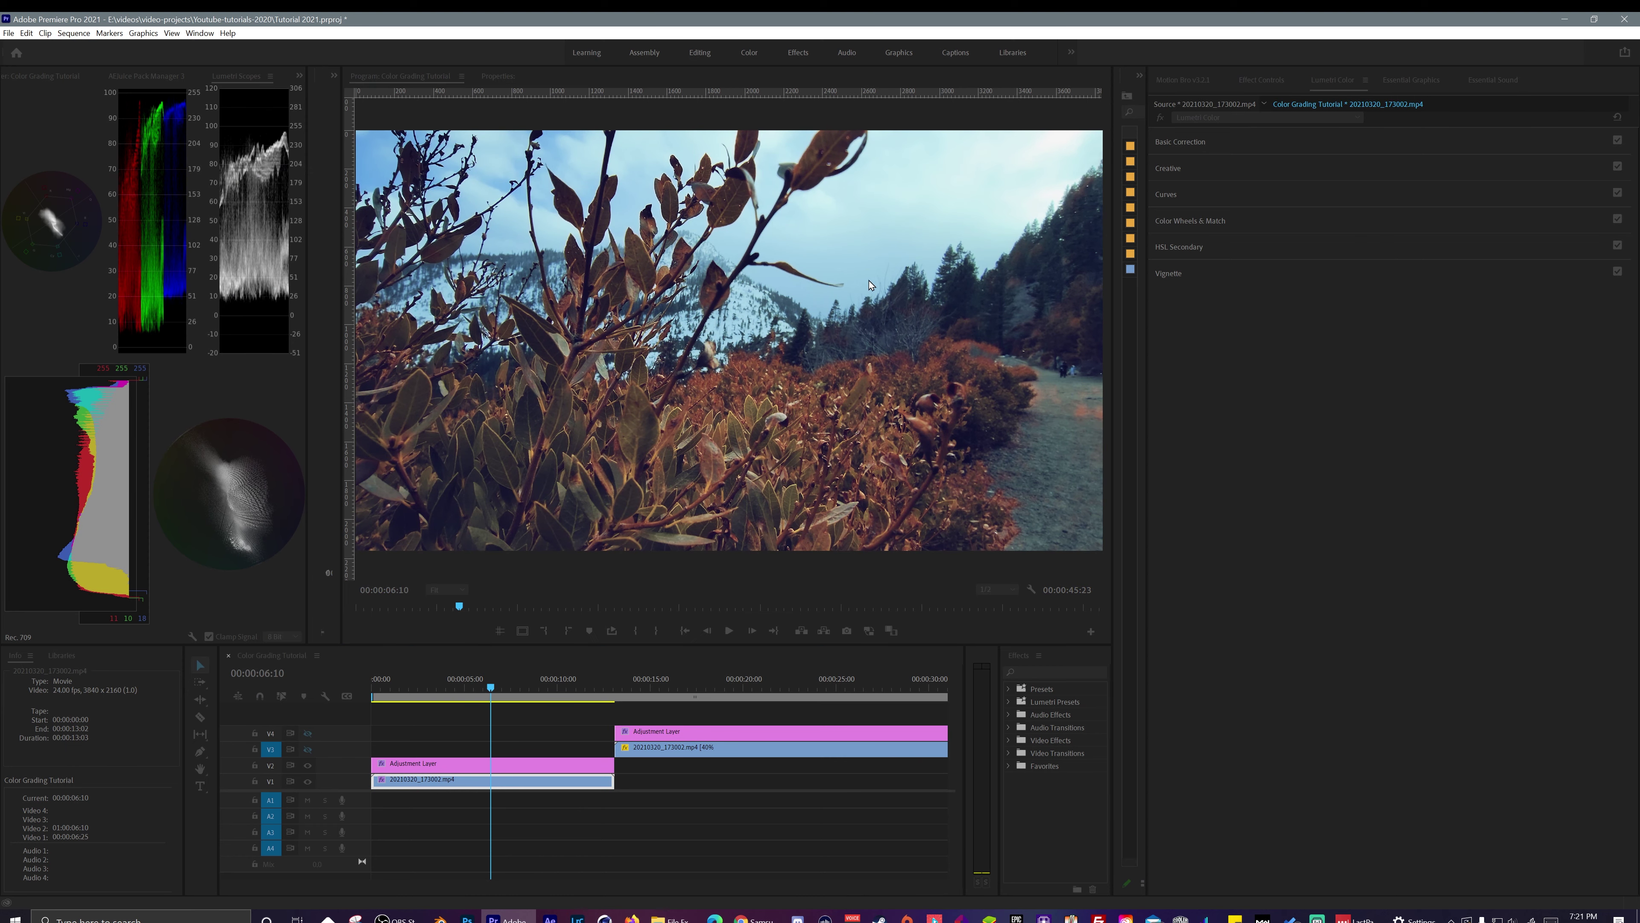
left_click(729, 162)
left_click(745, 247)
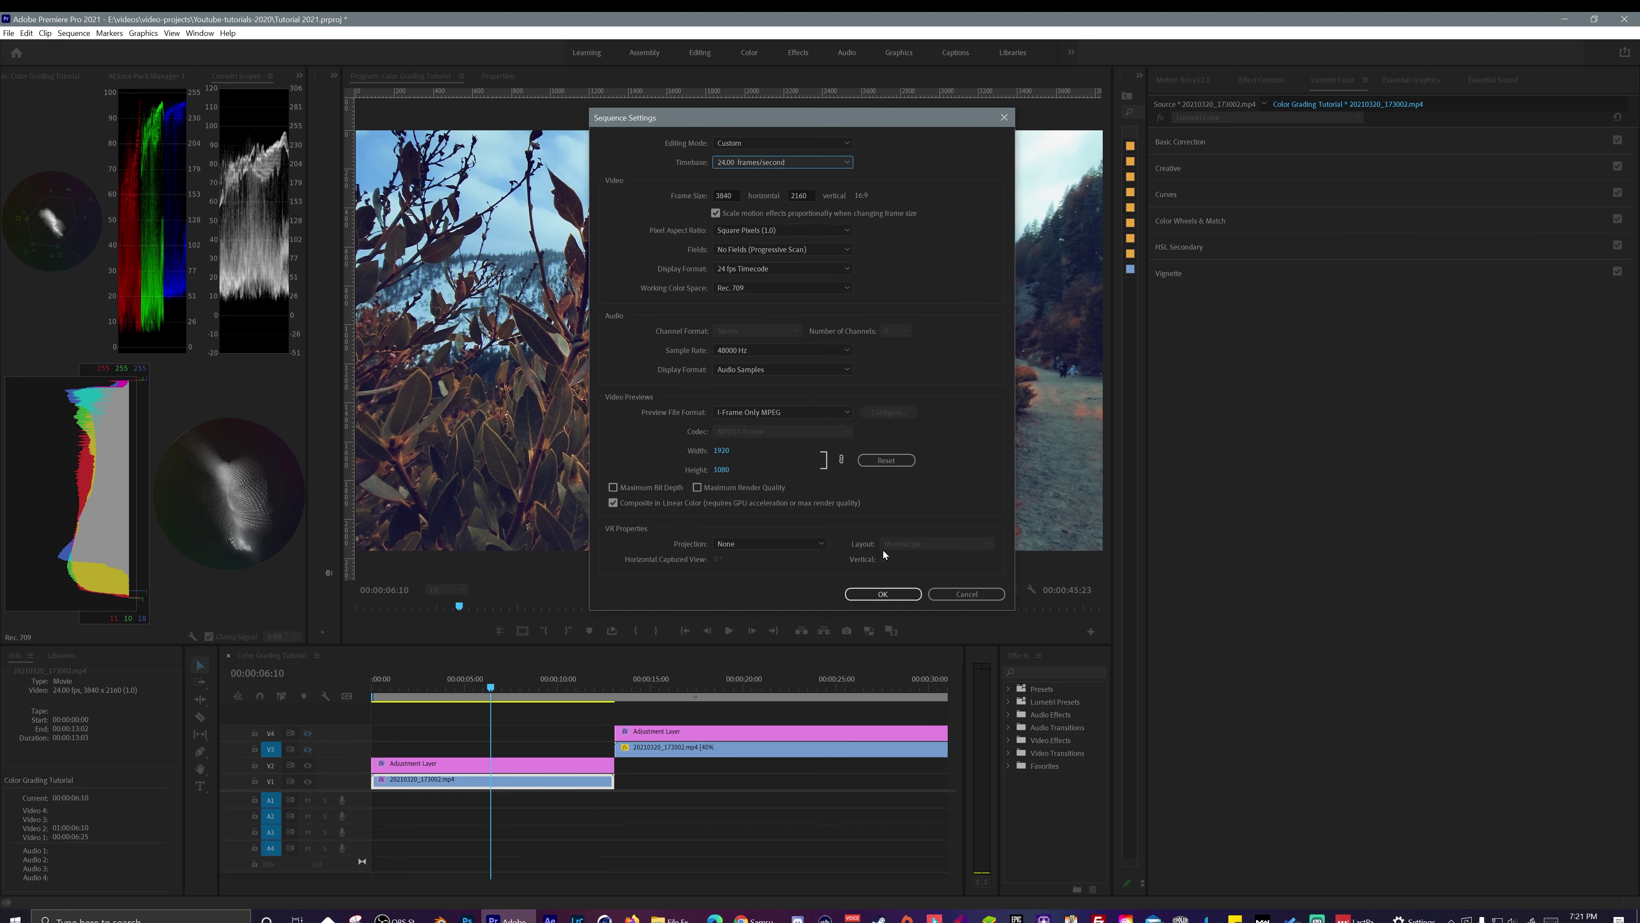
left_click(883, 594)
Step: Slow the clip on track V1 down to 40% speed
left_click(478, 687)
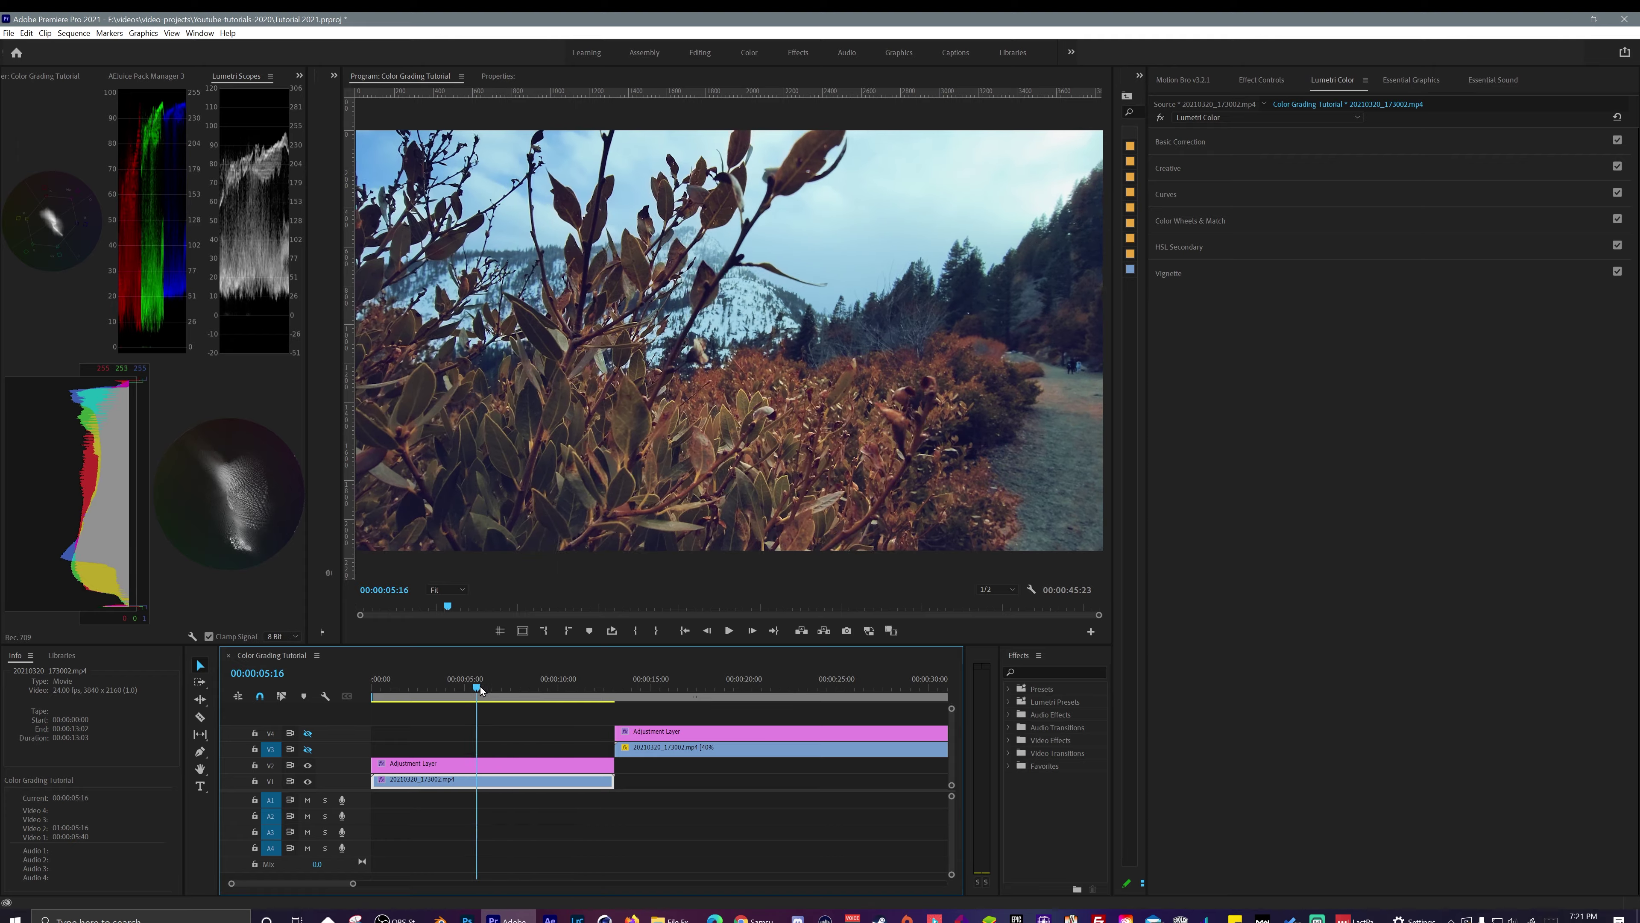
mouse_move(480, 690)
left_mouse_down()
mouse_move(579, 689)
mouse_move(447, 688)
left_mouse_up()
right_click(455, 778)
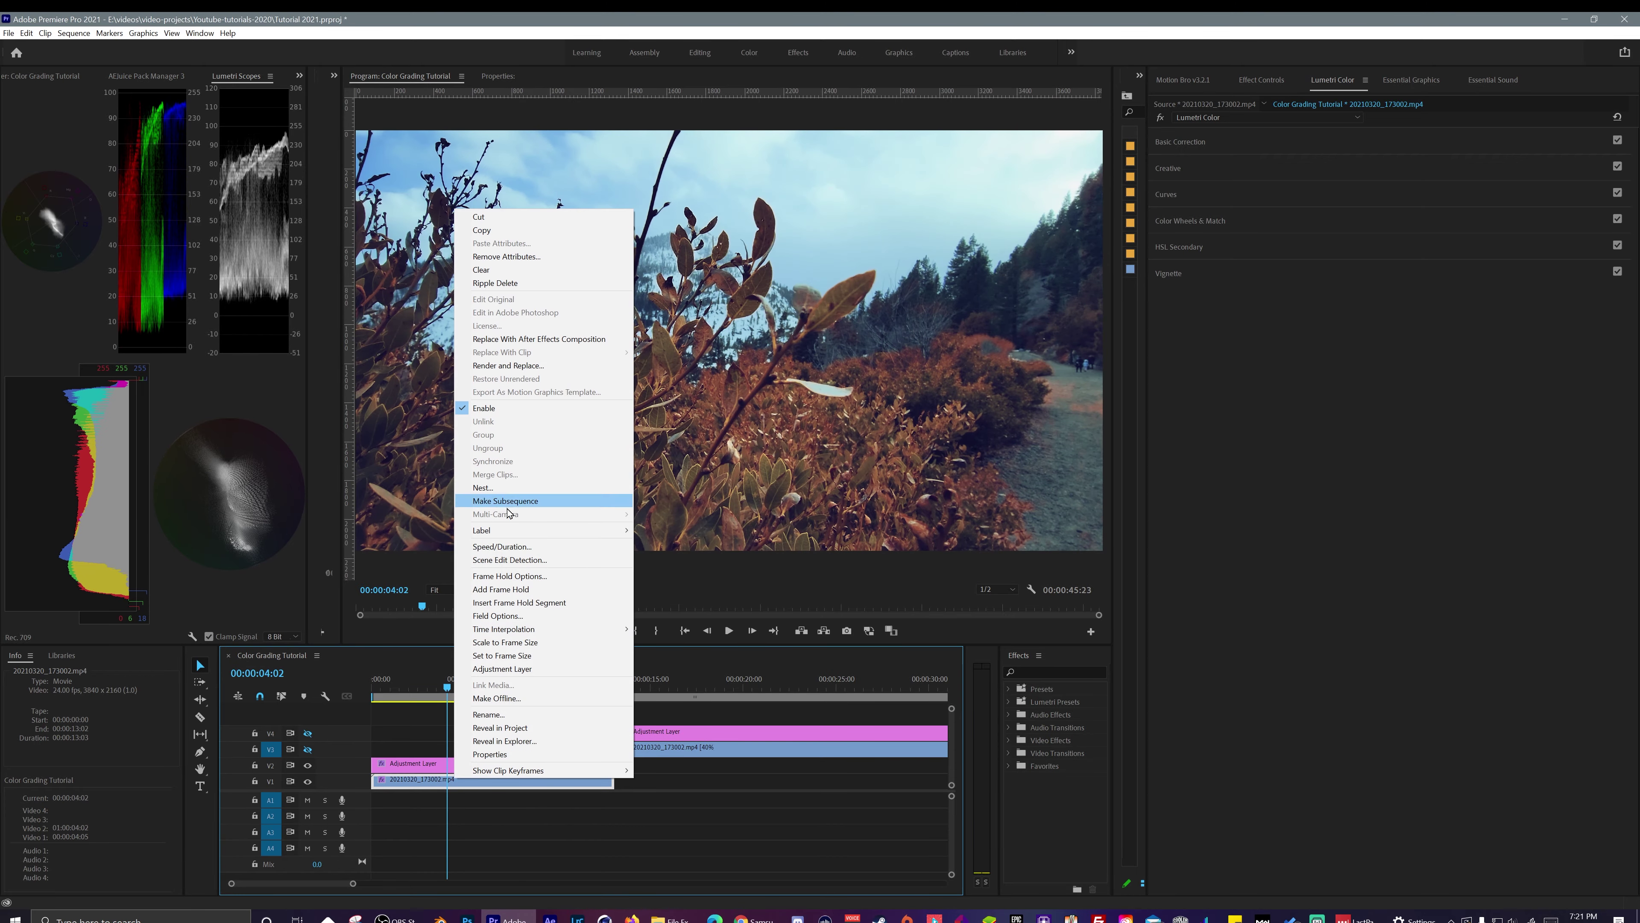
left_click(503, 546)
type("40")
key("Return")
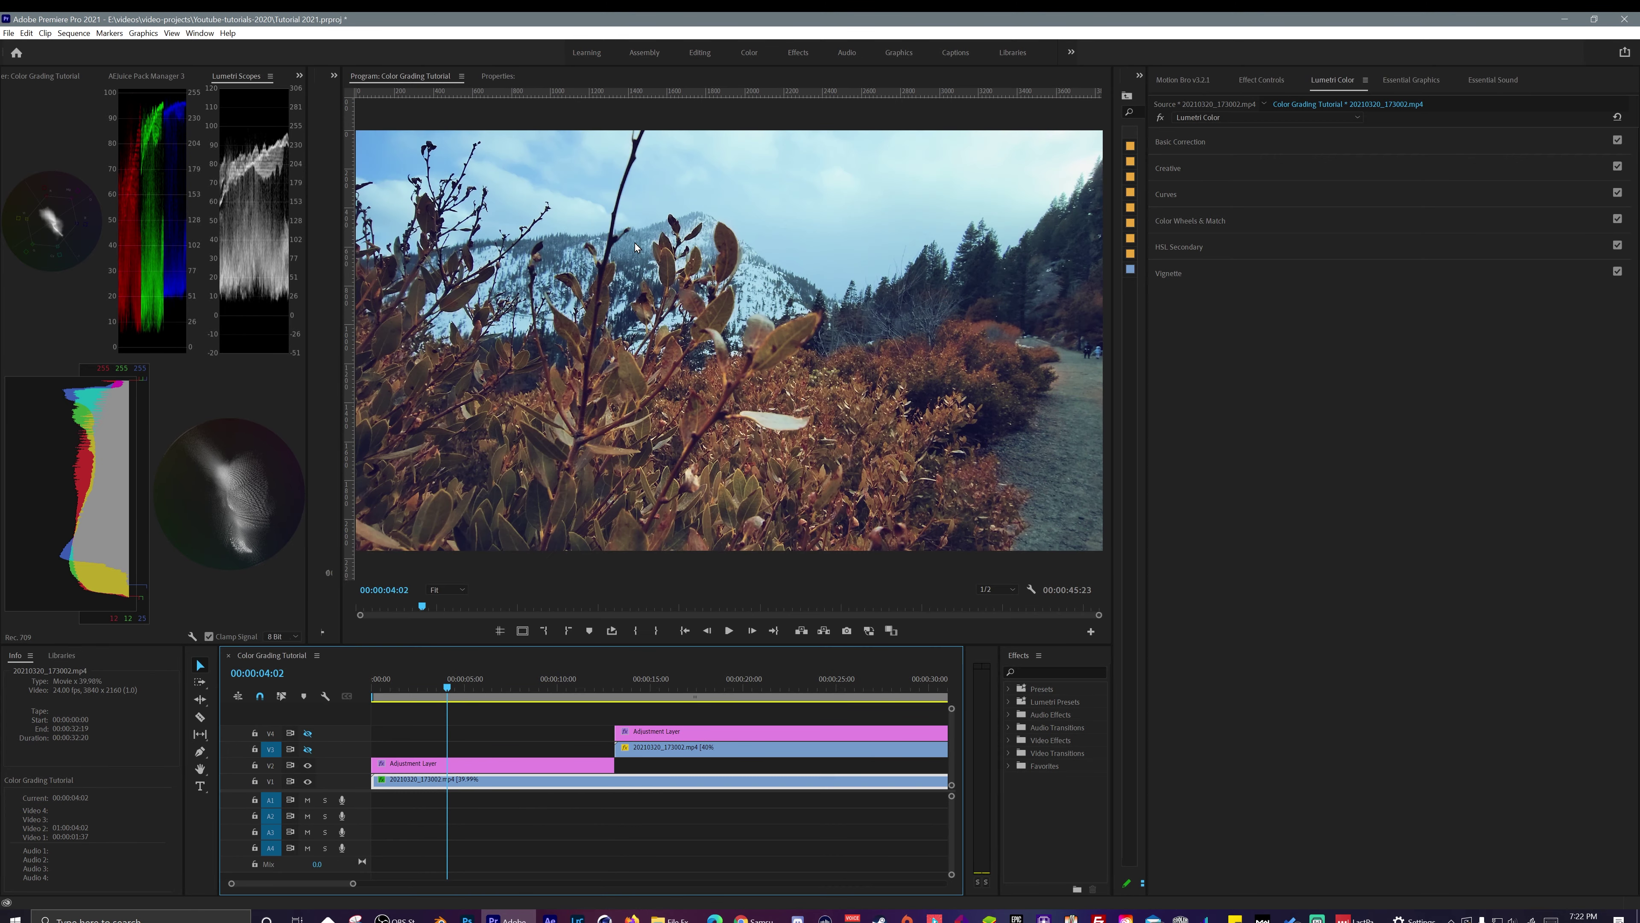
Step: Shift the V3 and V4 clips later in the timeline and extend the first adjustment layer to the end of the slowed clip
left_click_drag(353, 883, 486, 883)
left_click_drag(609, 715, 542, 746)
left_click_drag(528, 734, 730, 734)
left_click_drag(435, 764, 521, 763)
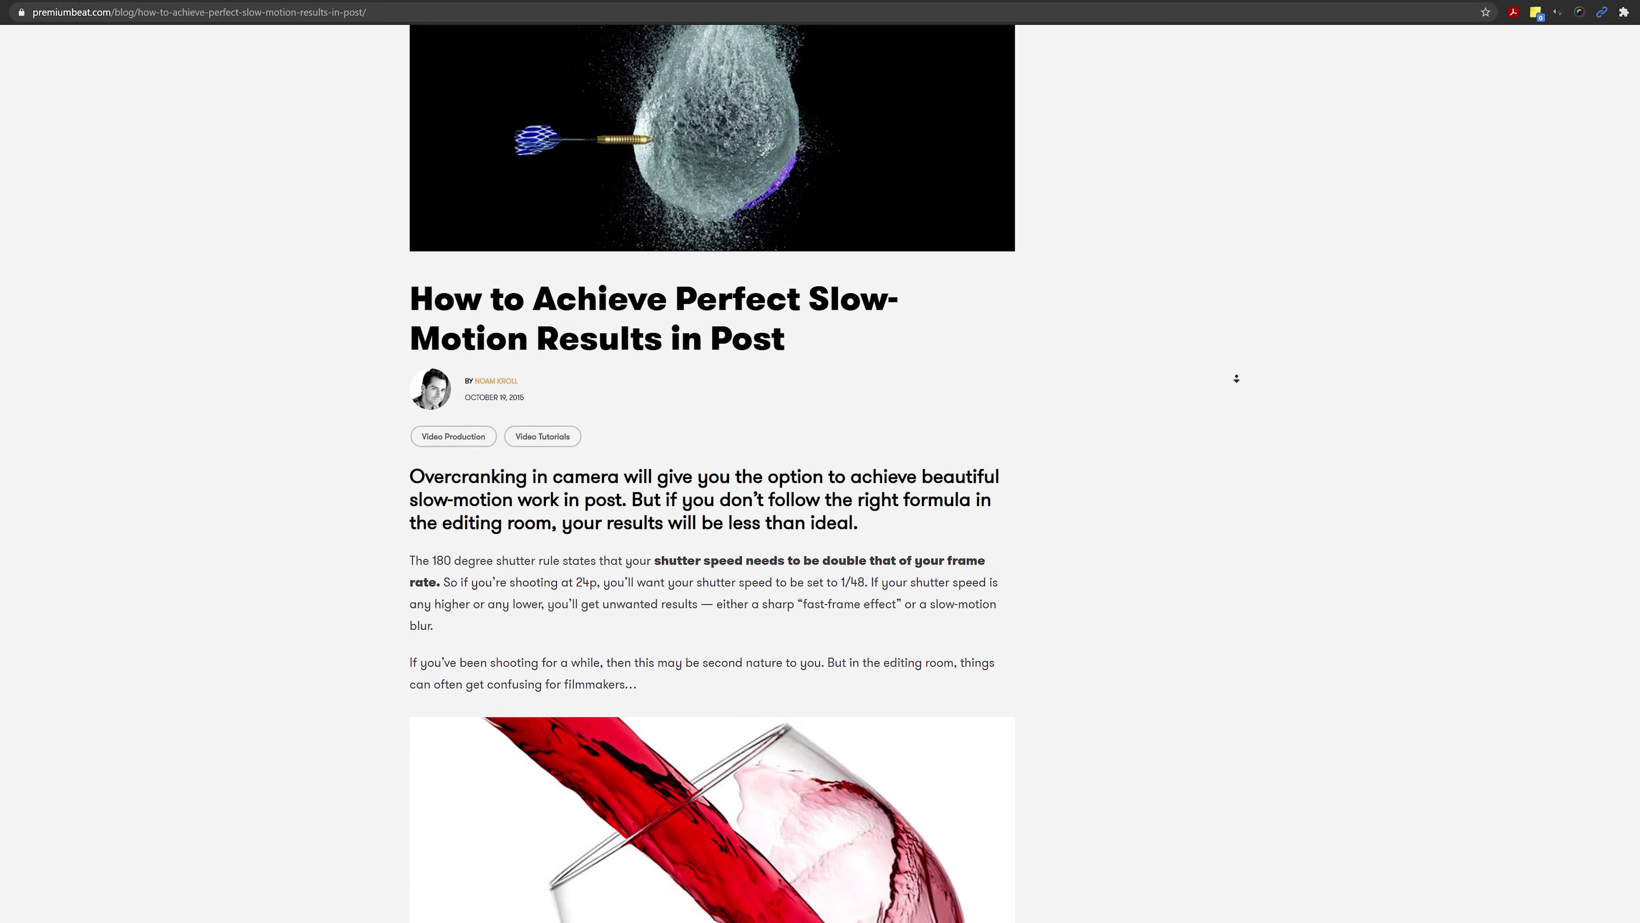
Step: Switch to the PremiumBeat slow-motion article in the browser and examine its frame-rate percentages and the slow-motion formula
middle_click(1237, 381)
scroll(1188, 328, "down", 15)
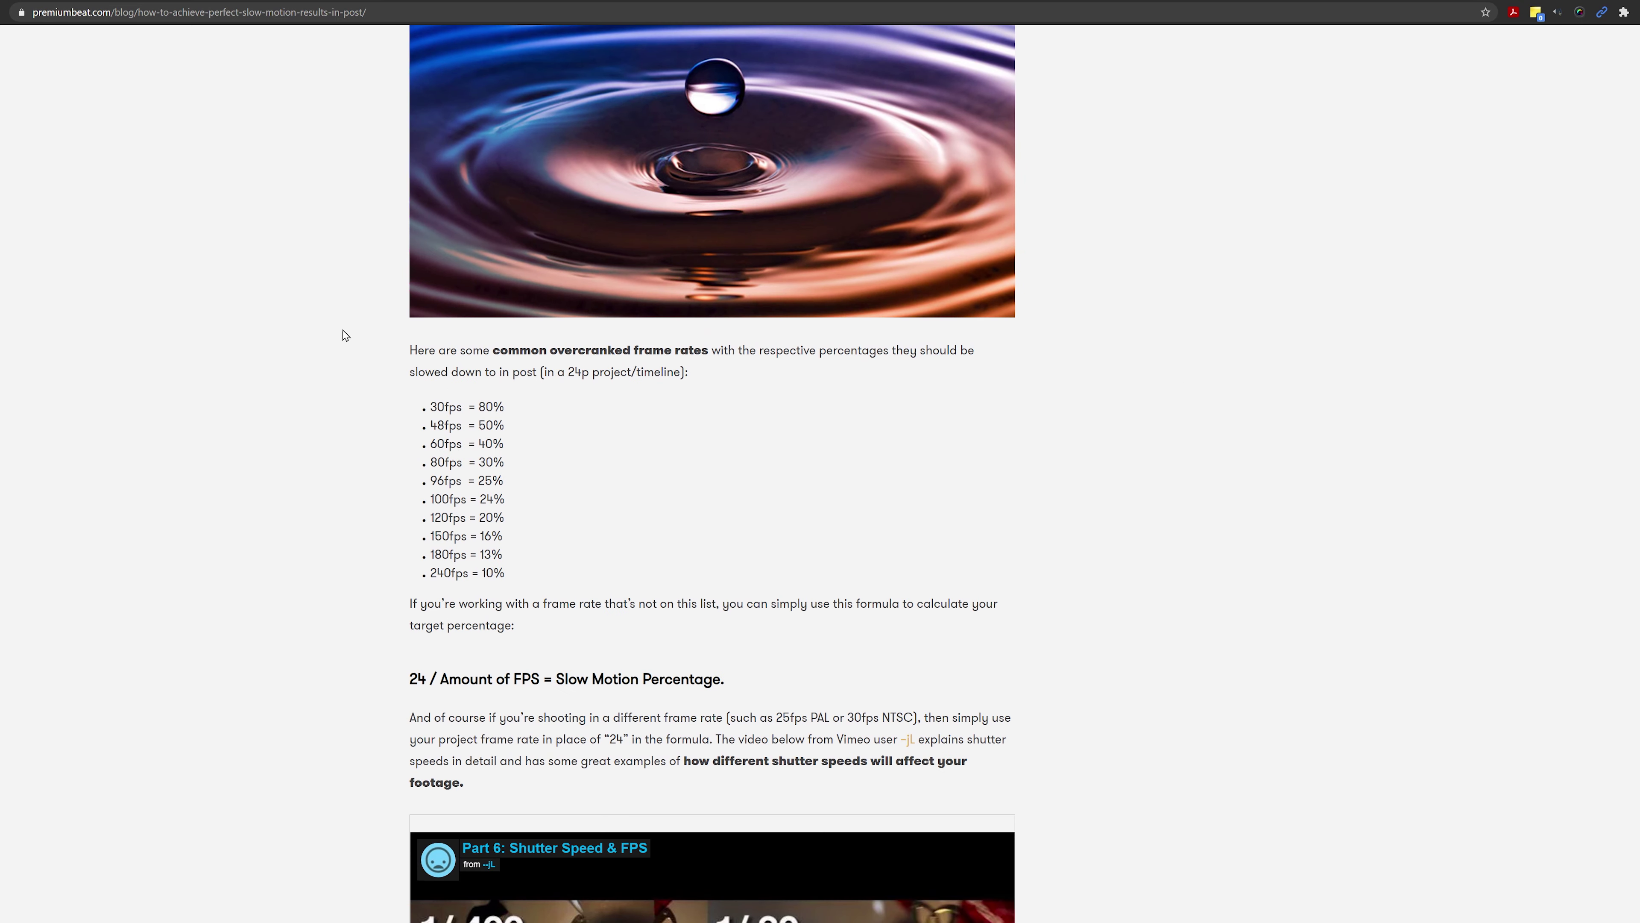
left_click_drag(427, 349, 634, 567)
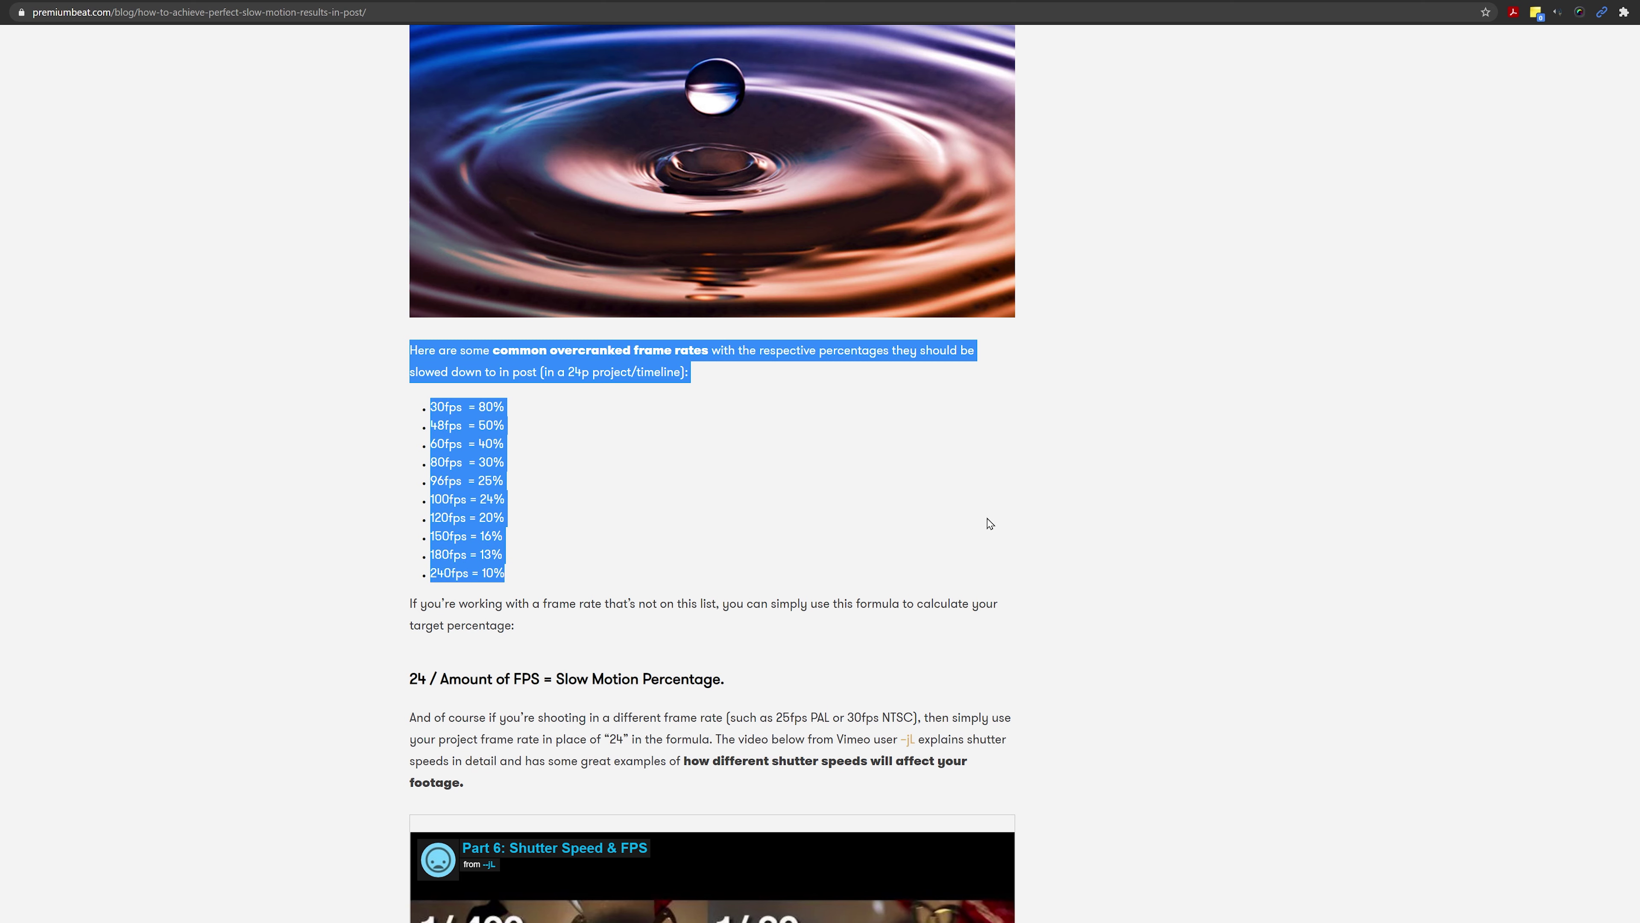
left_click(877, 524)
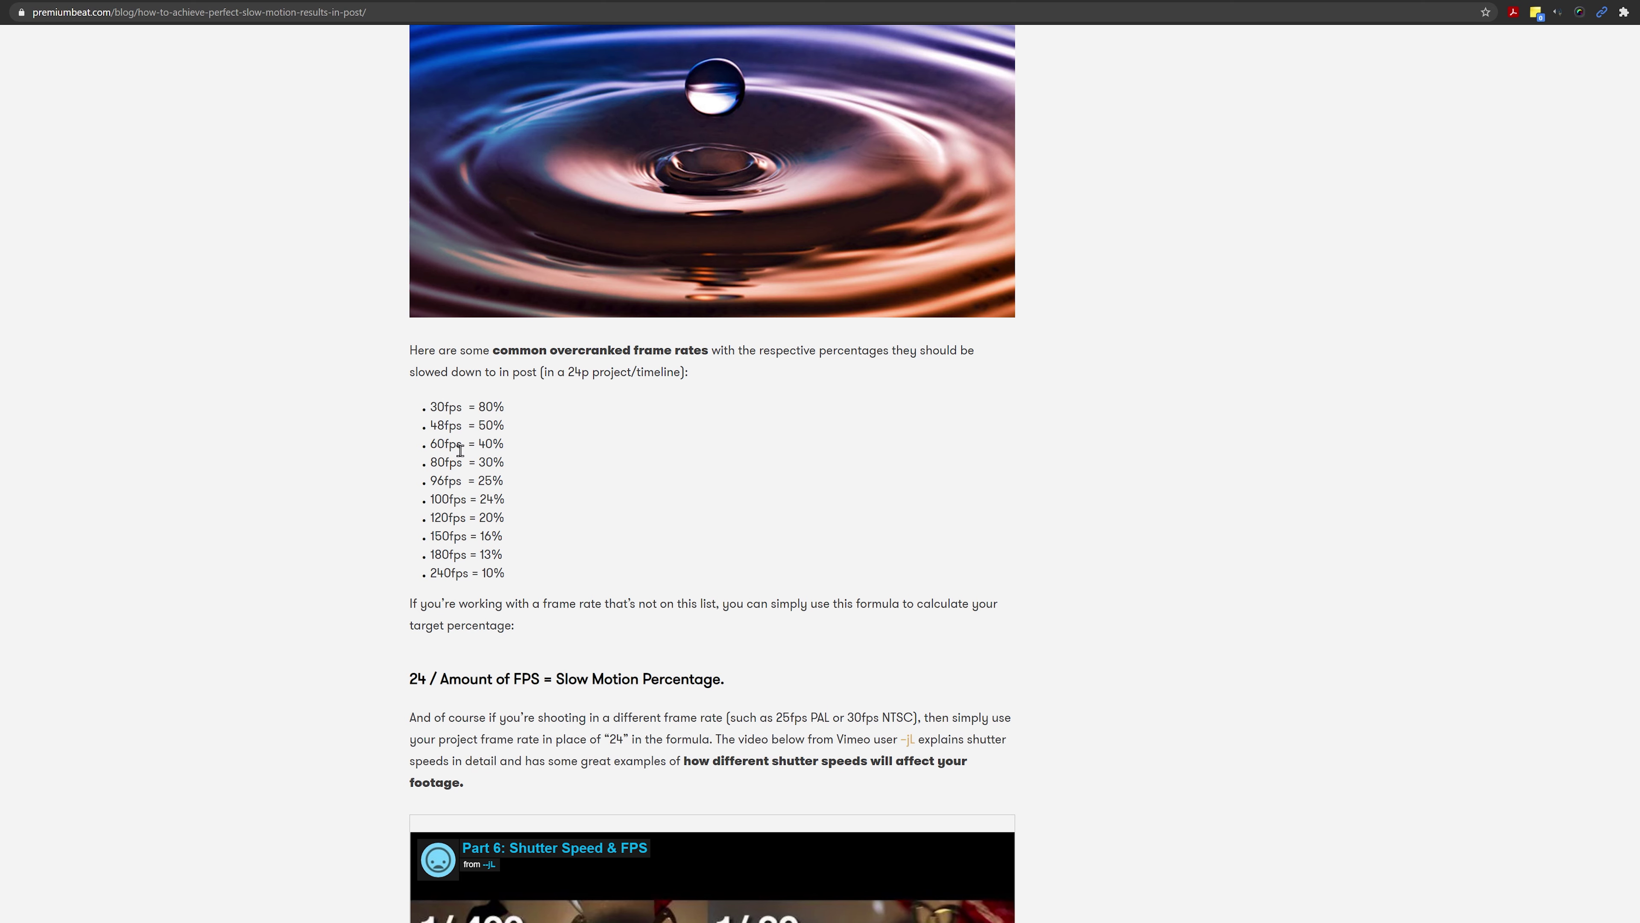
left_click_drag(411, 610, 553, 632)
left_click(403, 619)
left_click_drag(481, 674, 724, 675)
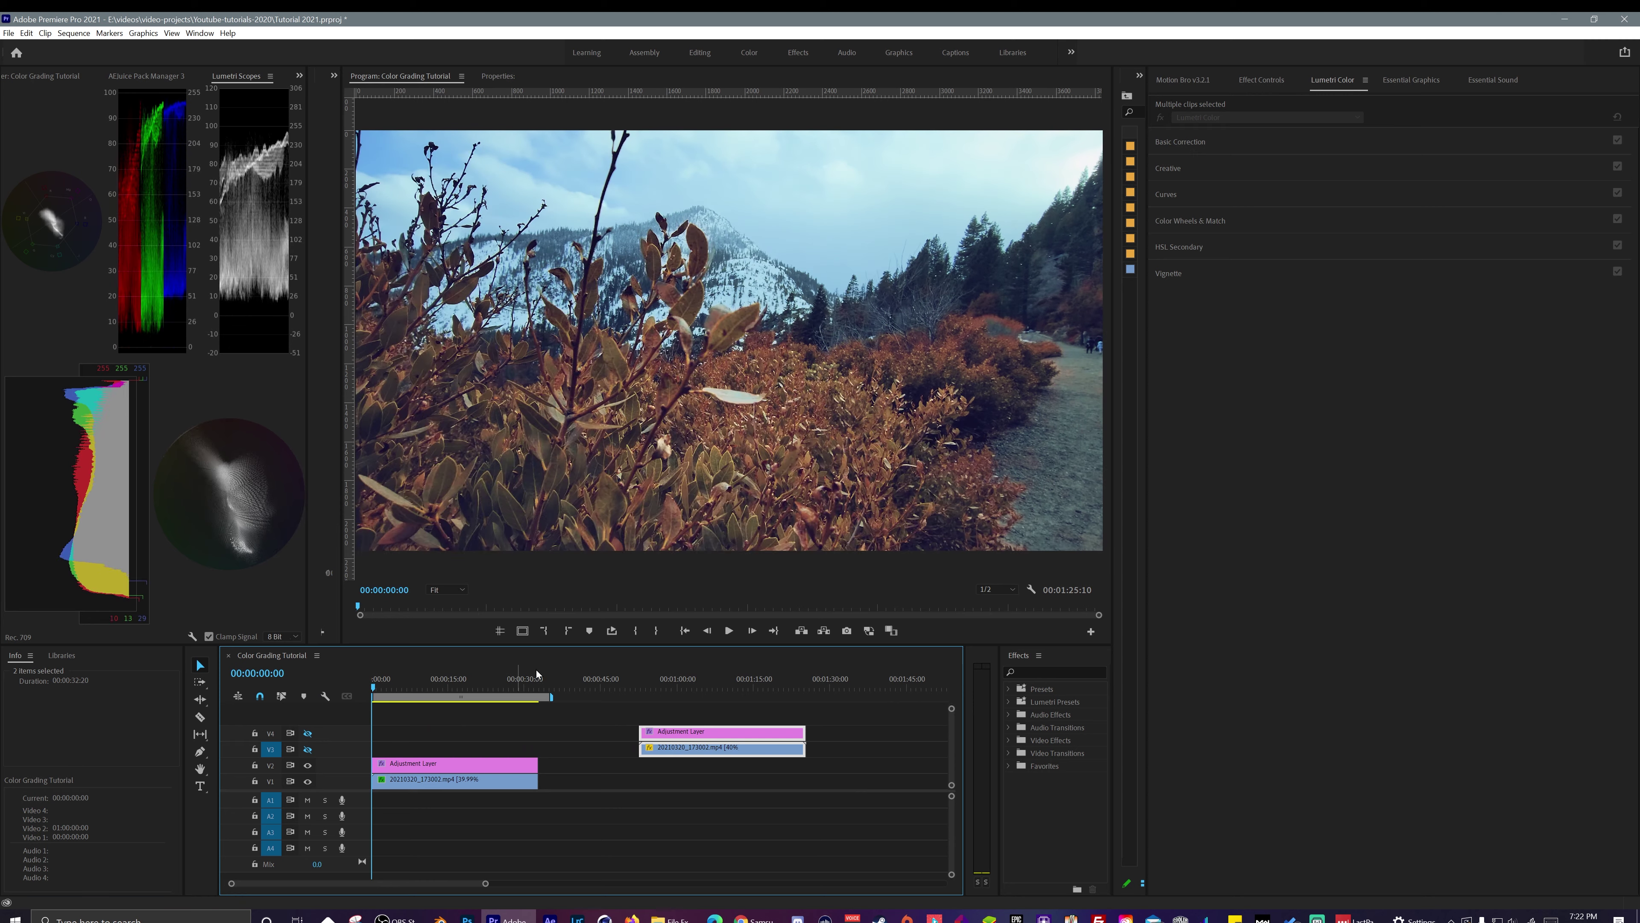
Step: Switch back to Premiere Pro and play the slowed clip from the start of the sequence
key("space")
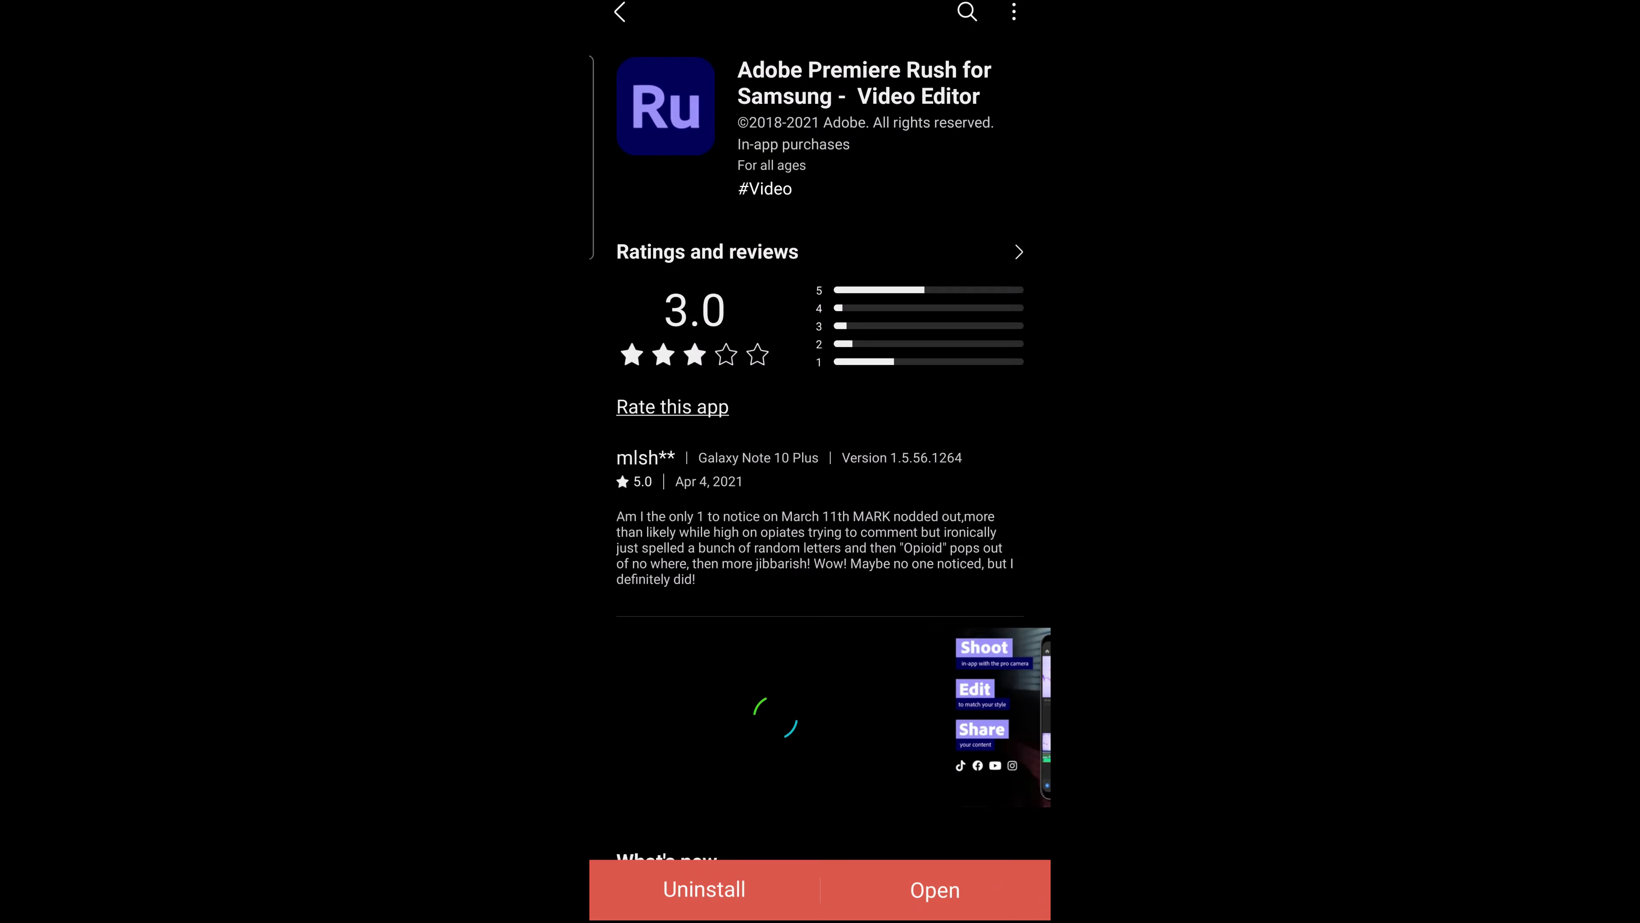
Step: Switch to Premiere Rush, start a new project from existing media and select the 13-second video of leafy bushes below a snowy mountain
scroll(820, 453, "down", 15)
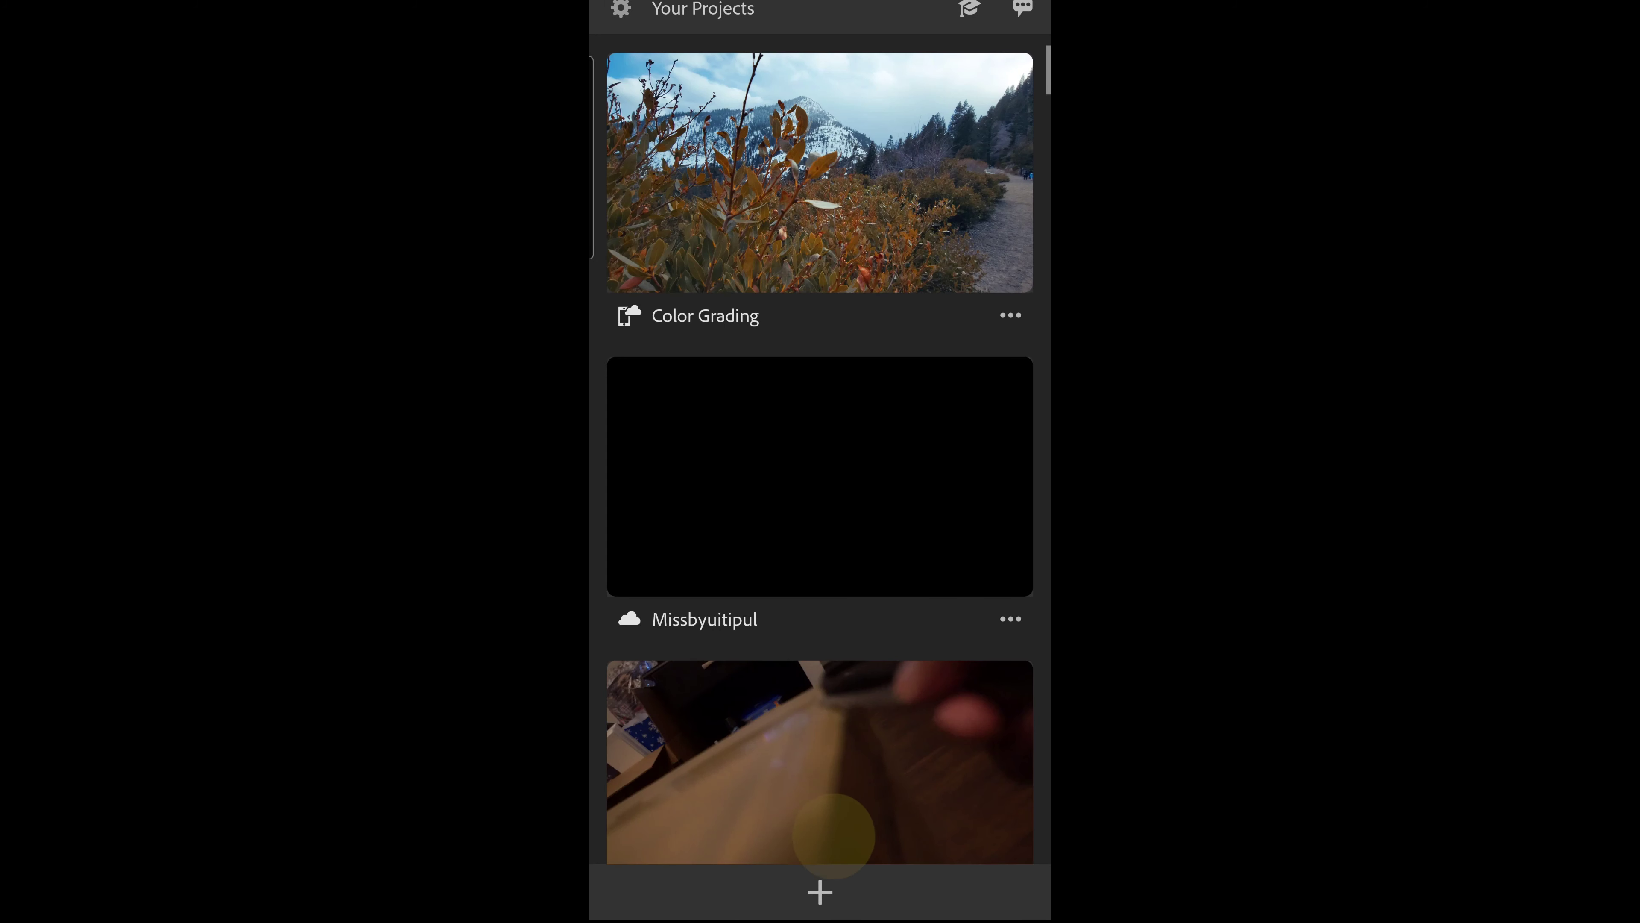
left_click(821, 890)
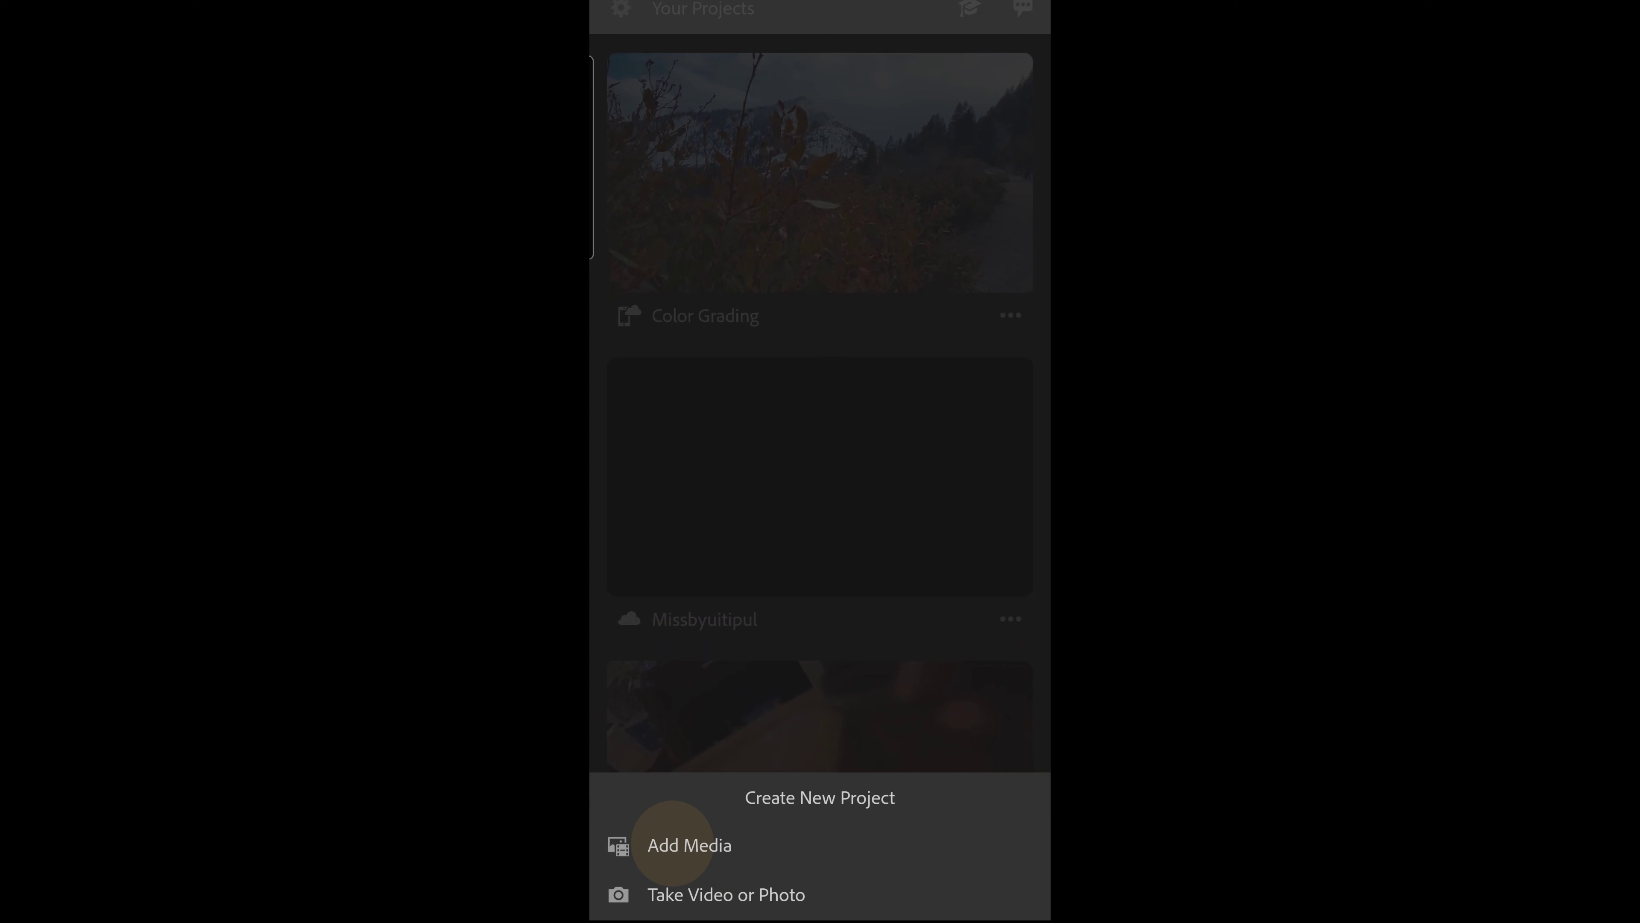
left_click(672, 844)
left_click(685, 182)
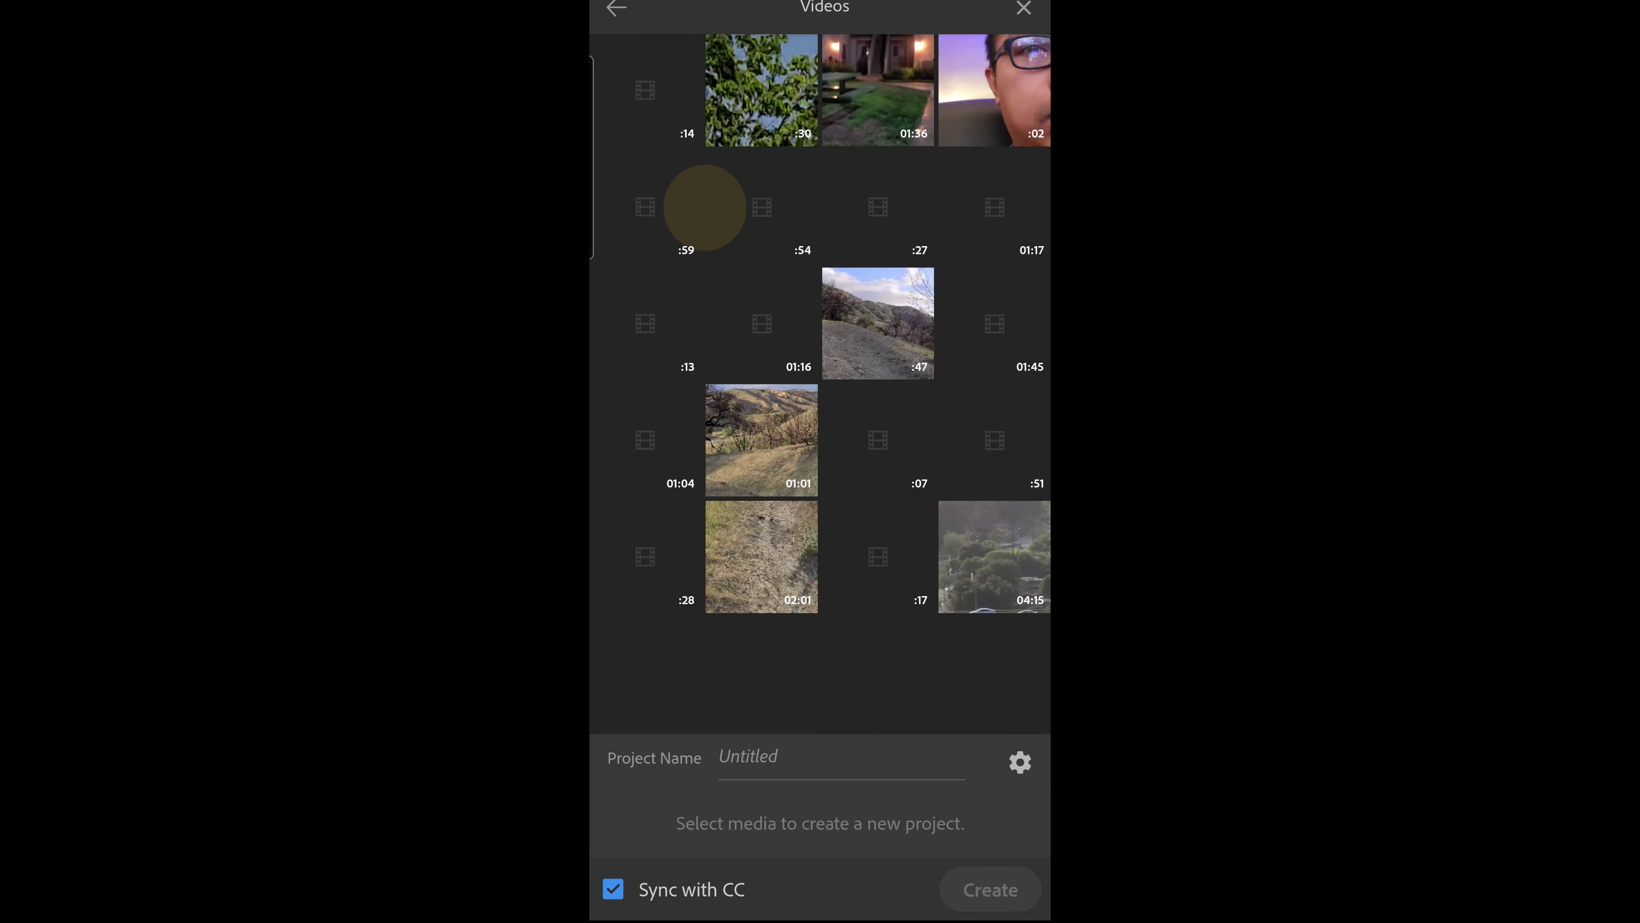
scroll(714, 243, "down", 20)
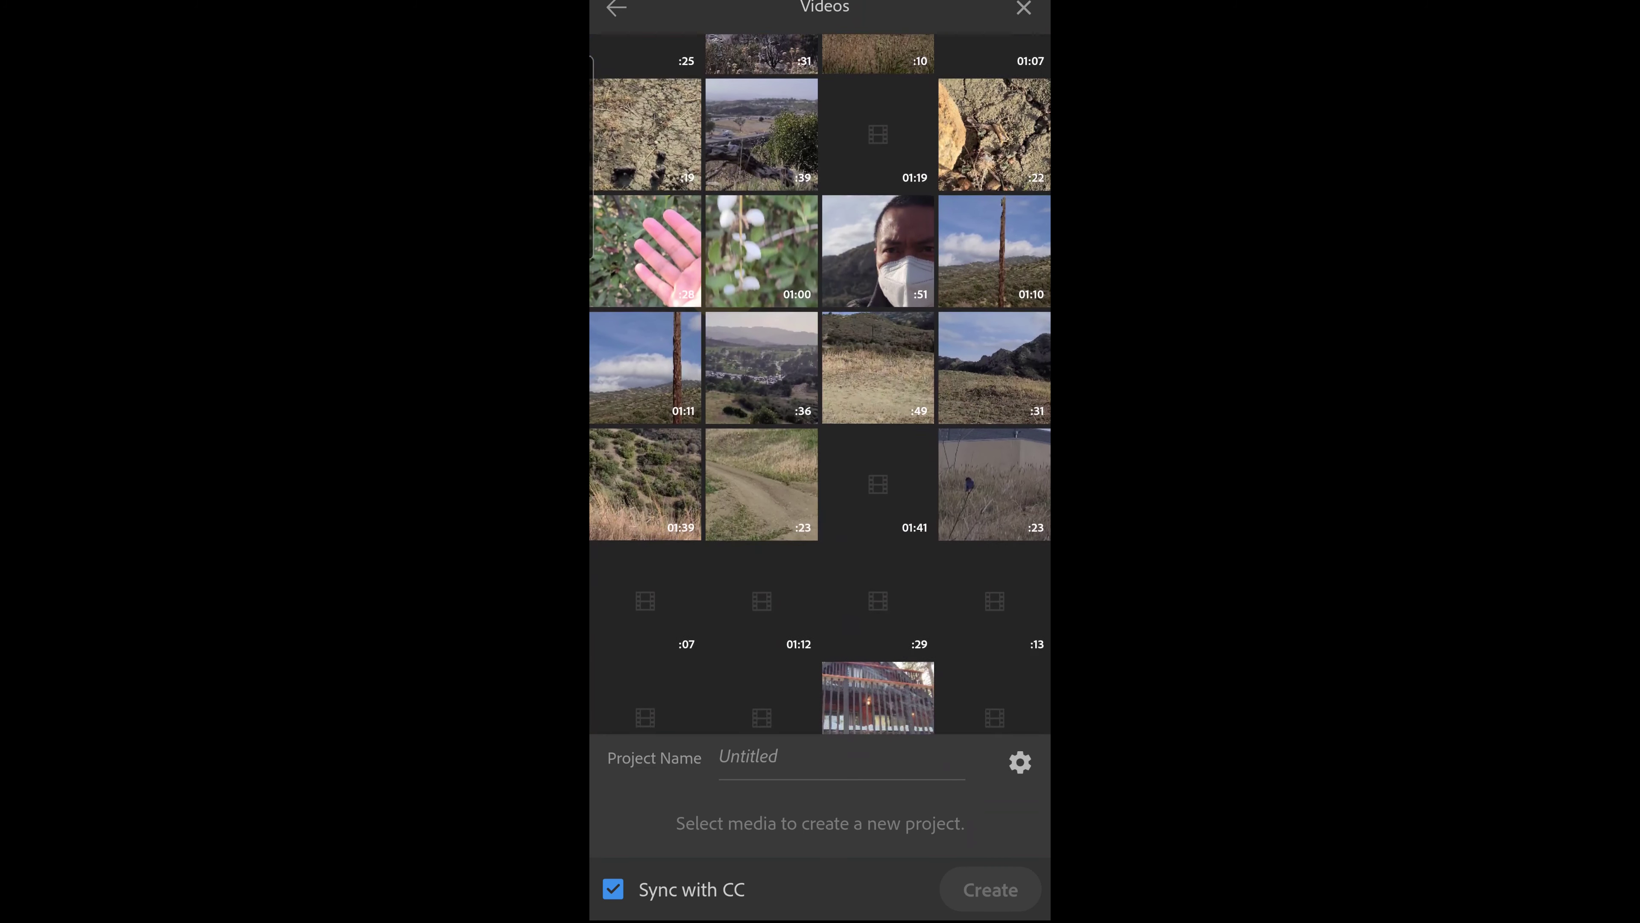
scroll(729, 309, "down", 20)
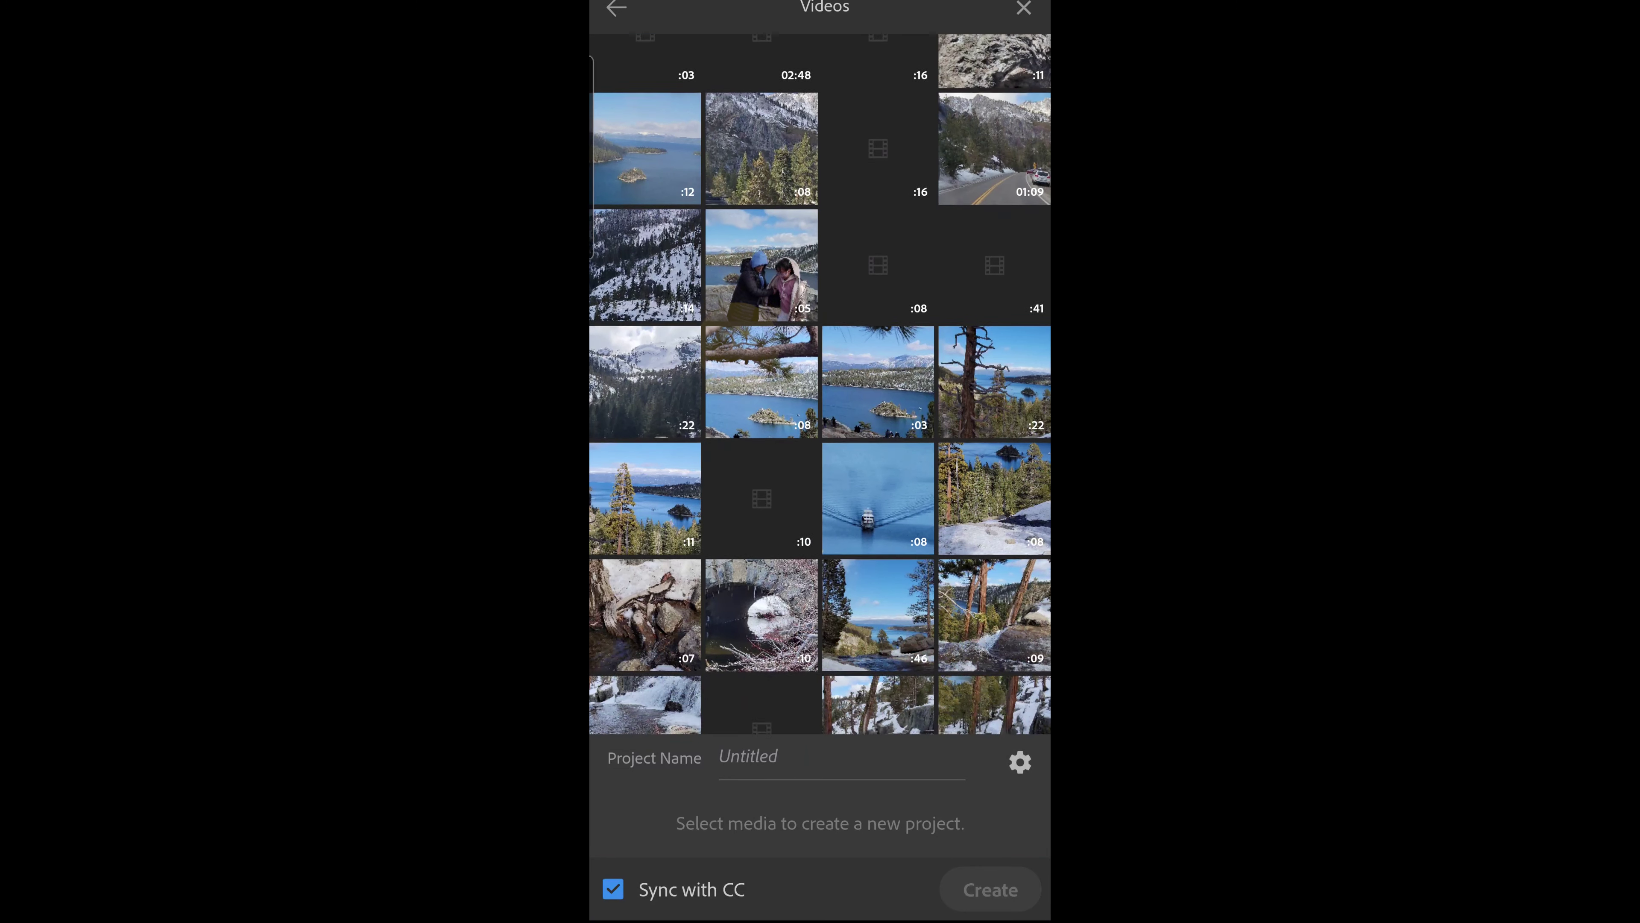
scroll(744, 375, "down", 12)
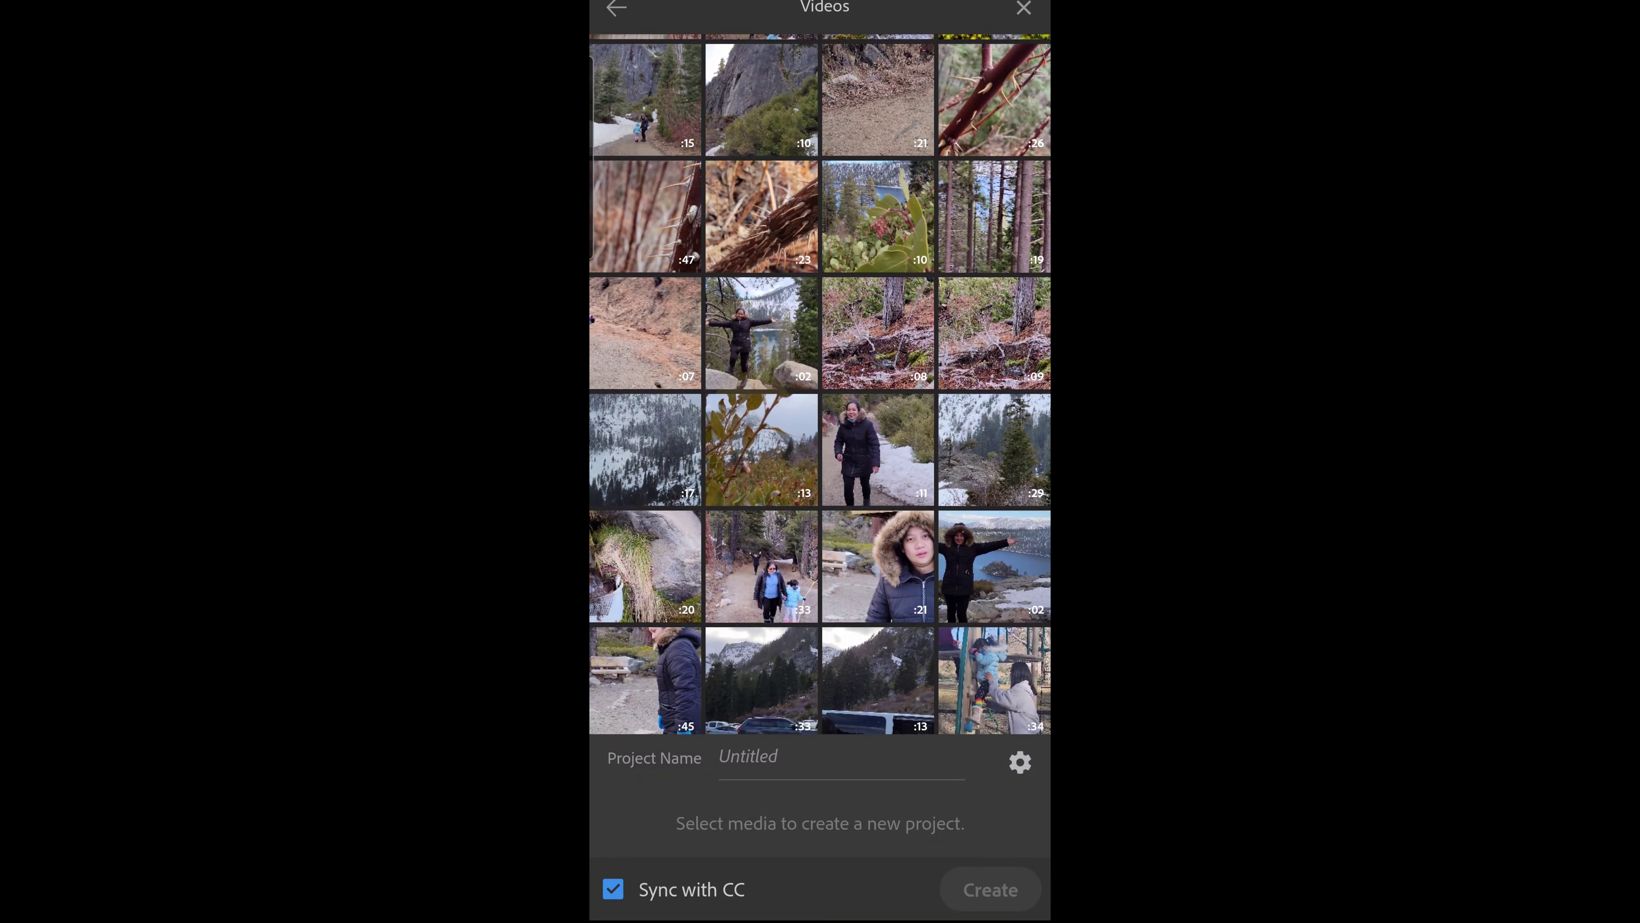
left_click(761, 445)
Step: Name the new project "Color grade" and create it with the selected clip
left_click(762, 758)
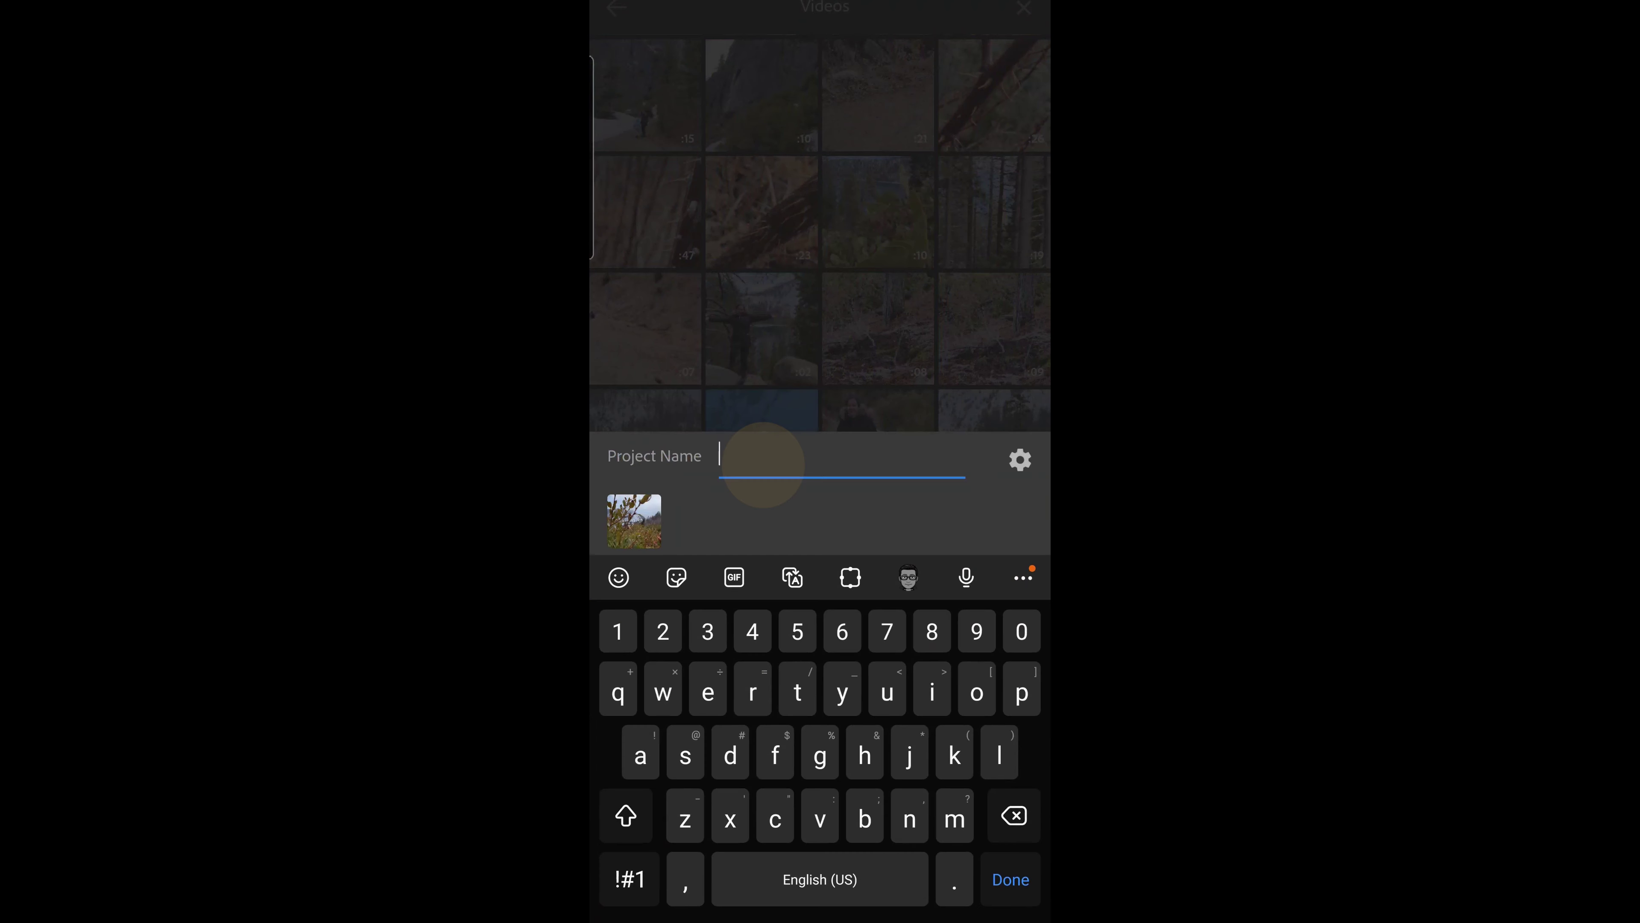
type("Color grade")
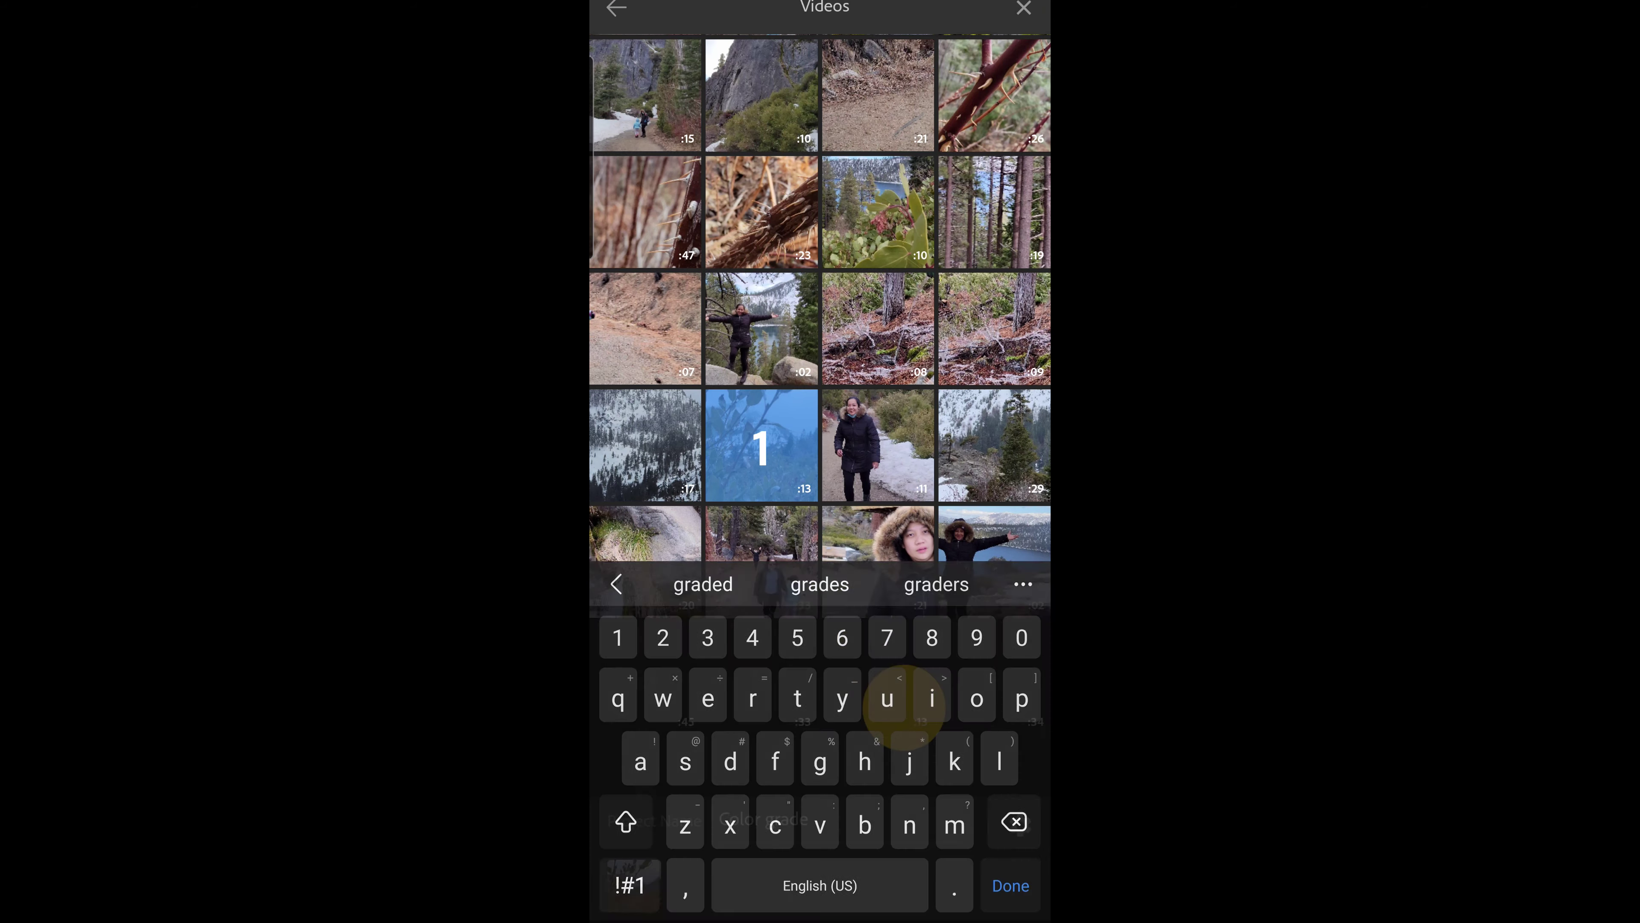
left_click(999, 874)
left_click(994, 866)
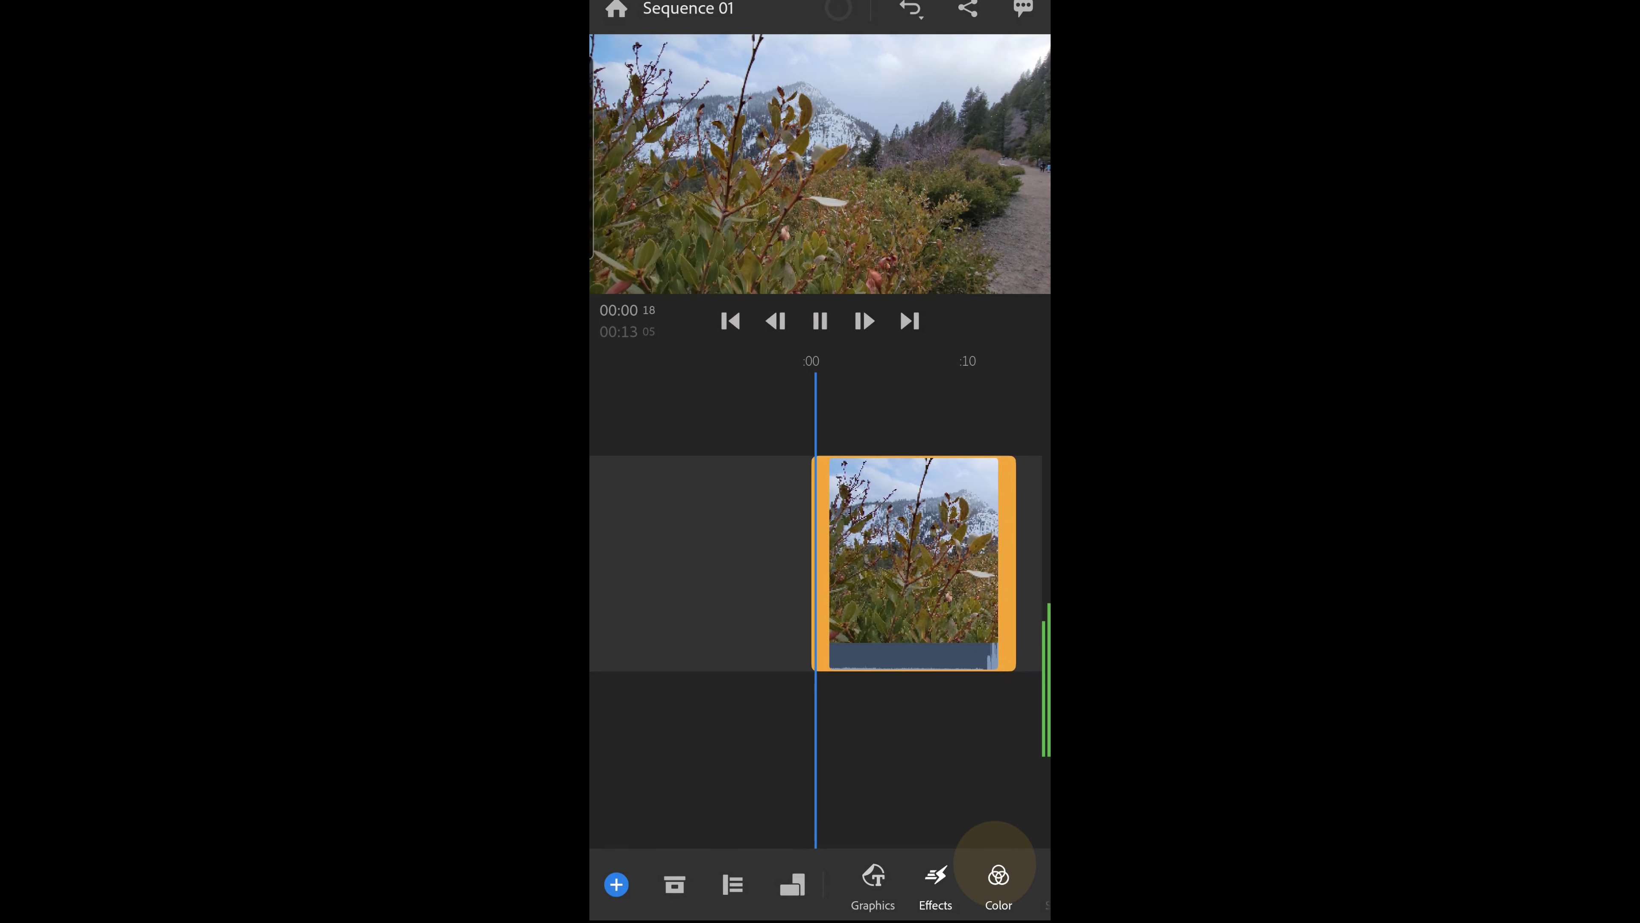
Step: Pause playback, scrub back and forth through the clip and examine the available editing tools
left_click(819, 320)
left_click(730, 321)
scroll(816, 562, "right", 3)
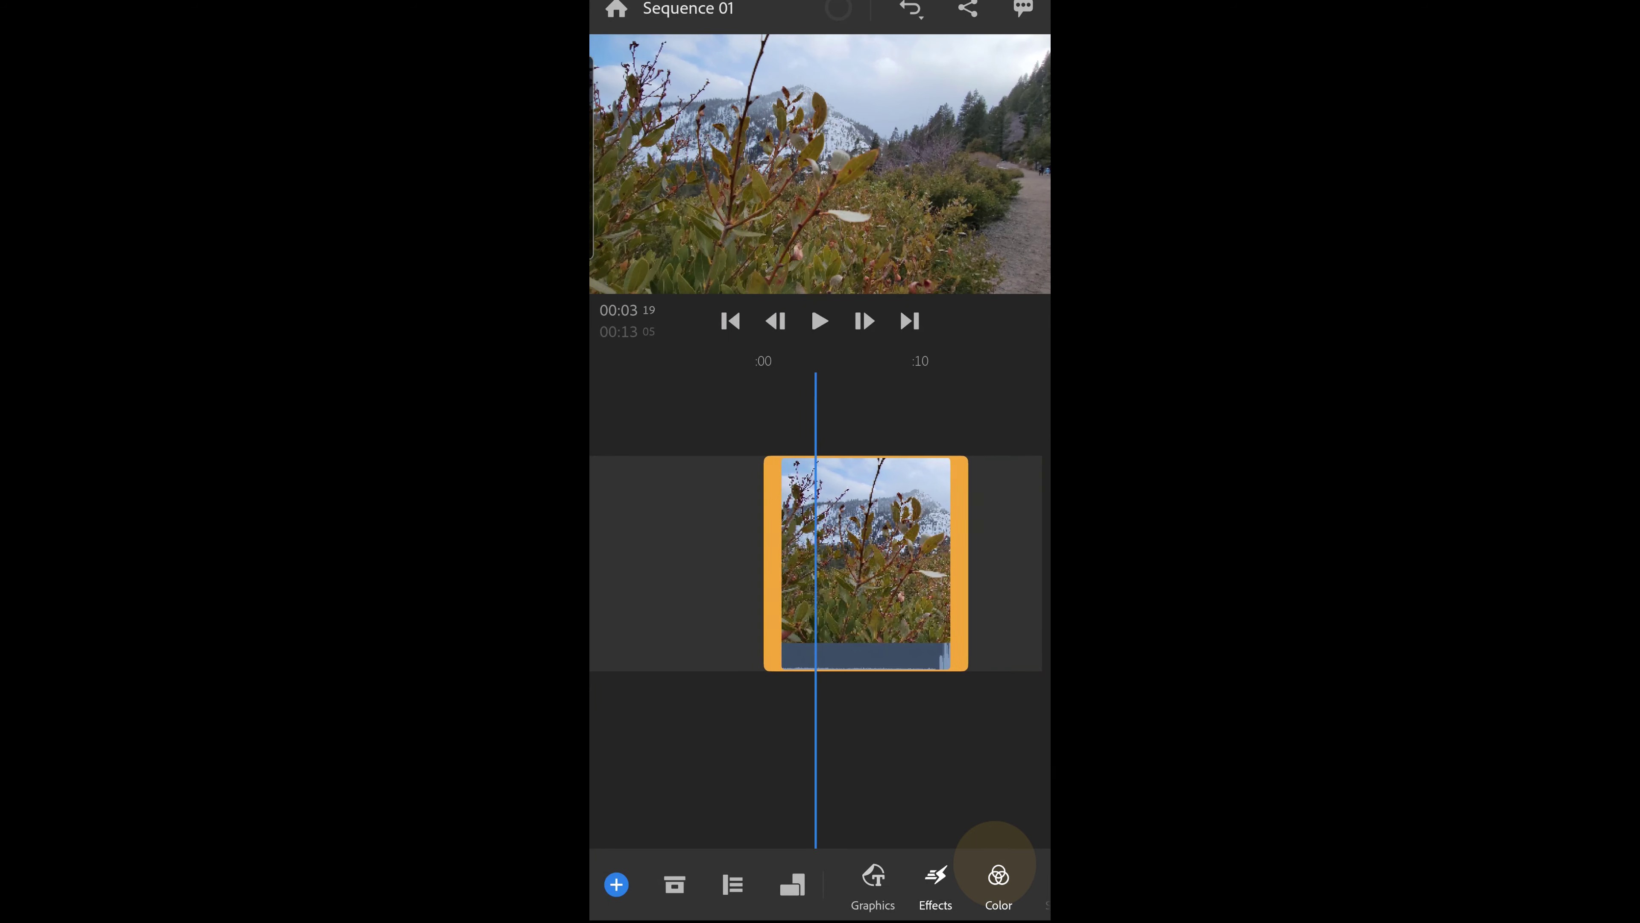
scroll(815, 562, "left", 5)
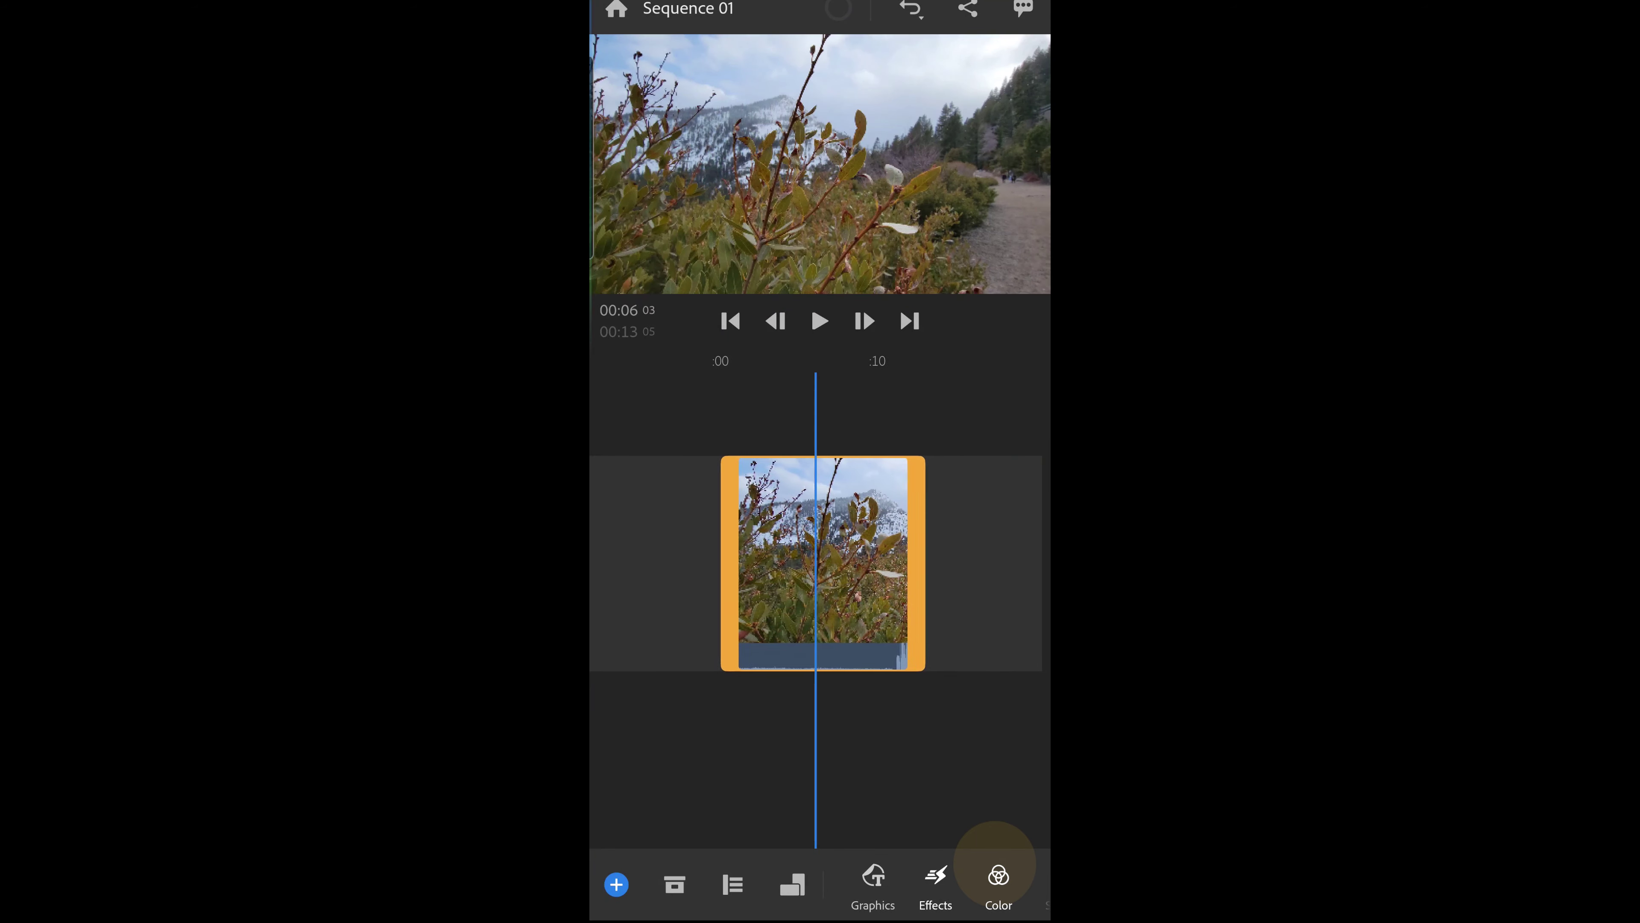
scroll(995, 864, "right", 5)
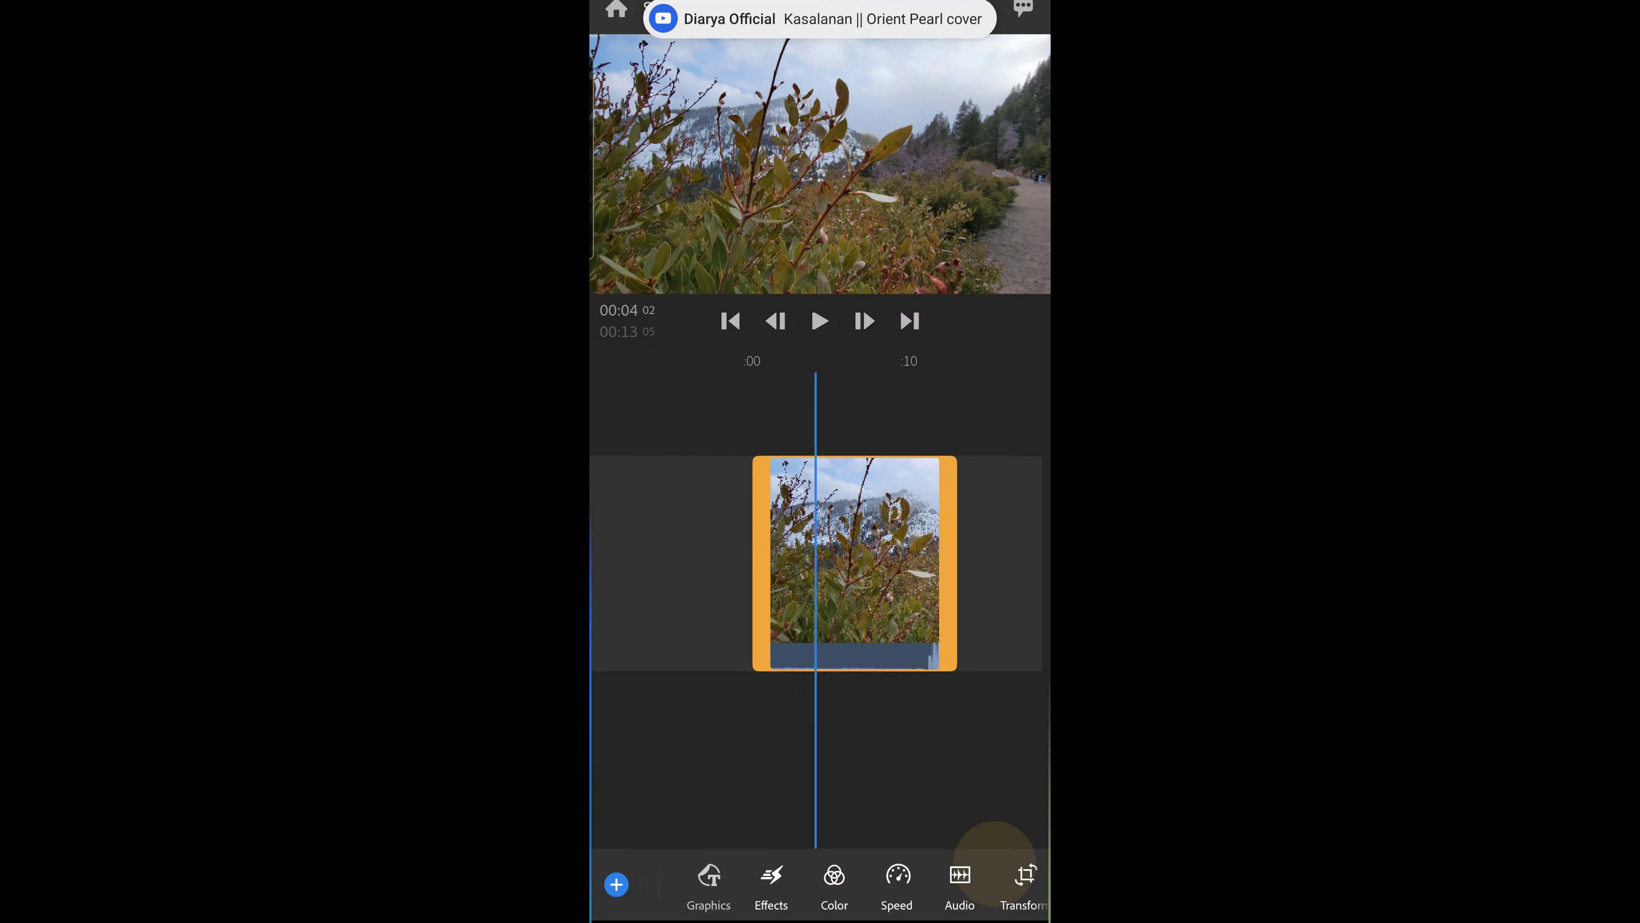
scroll(996, 864, "right", 5)
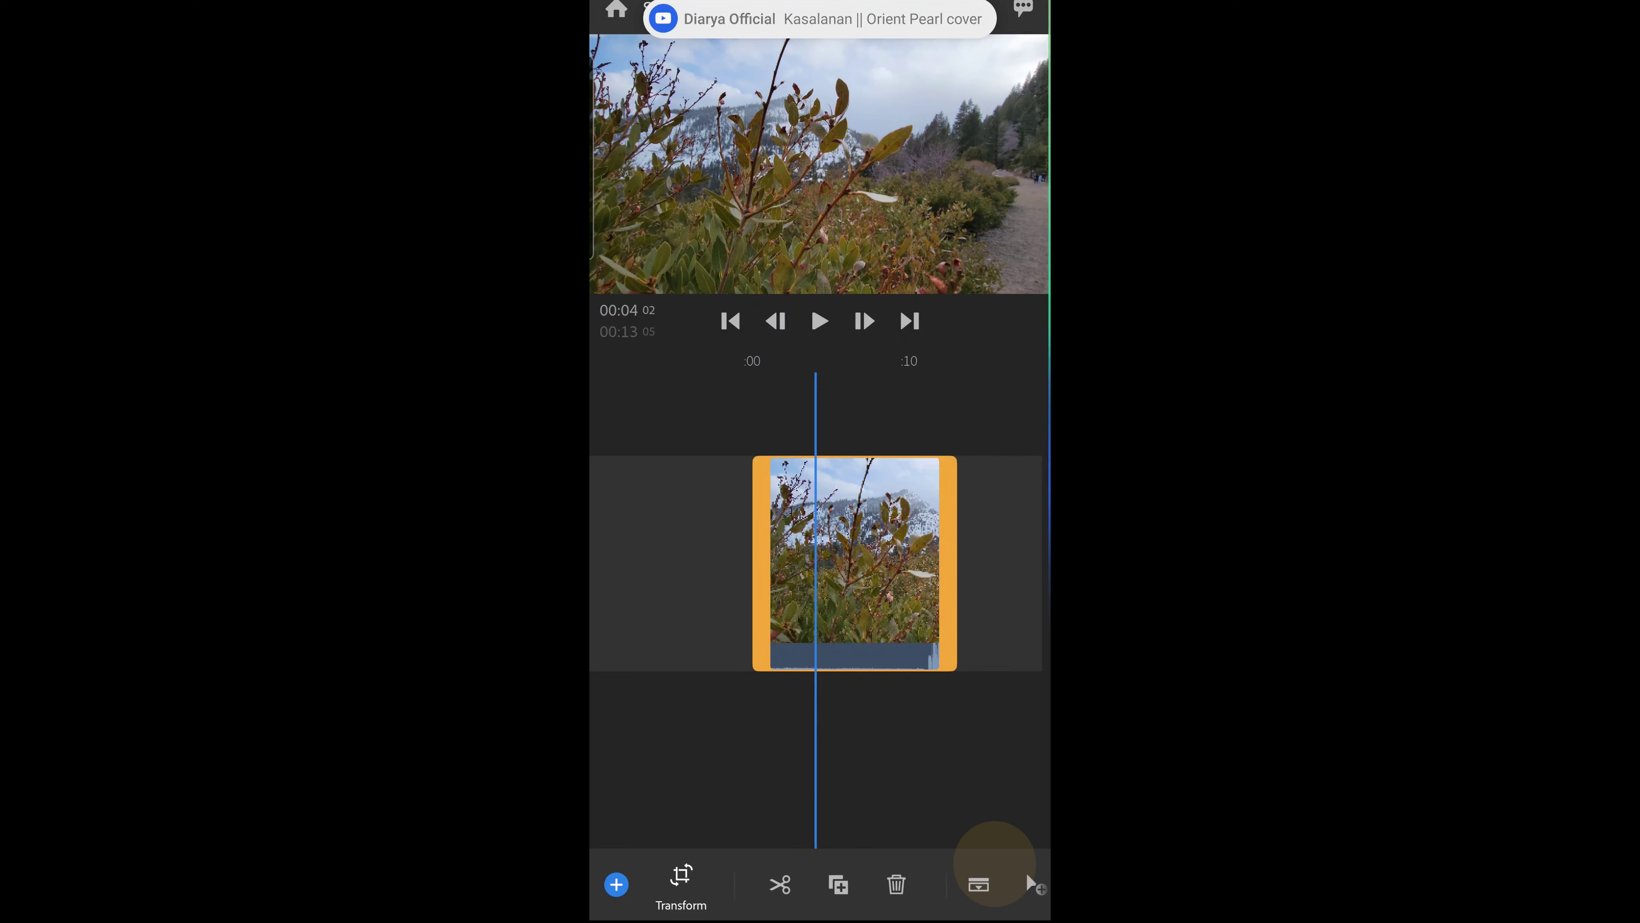
scroll(995, 864, "left", 10)
Step: Open the built-in color presets for the clip
left_click_drag(996, 864, 853, 862)
left_click(809, 876)
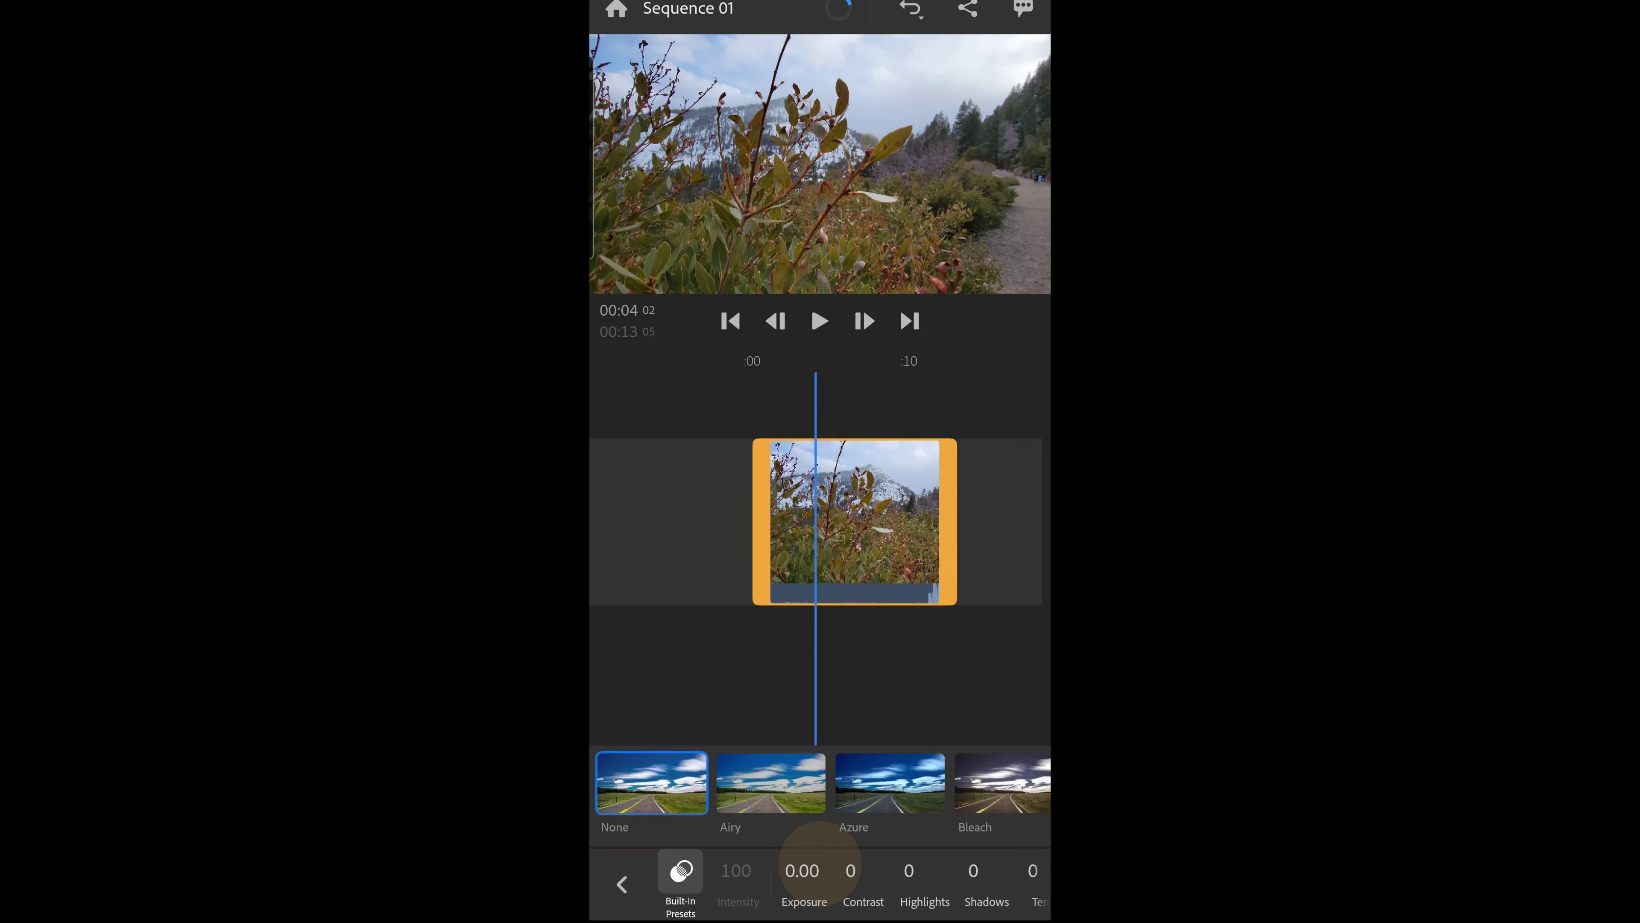
scroll(820, 782, "right", 1)
Step: Try several built-in color presets on the clip, including Airy, Azure and Bleach
left_click(751, 782)
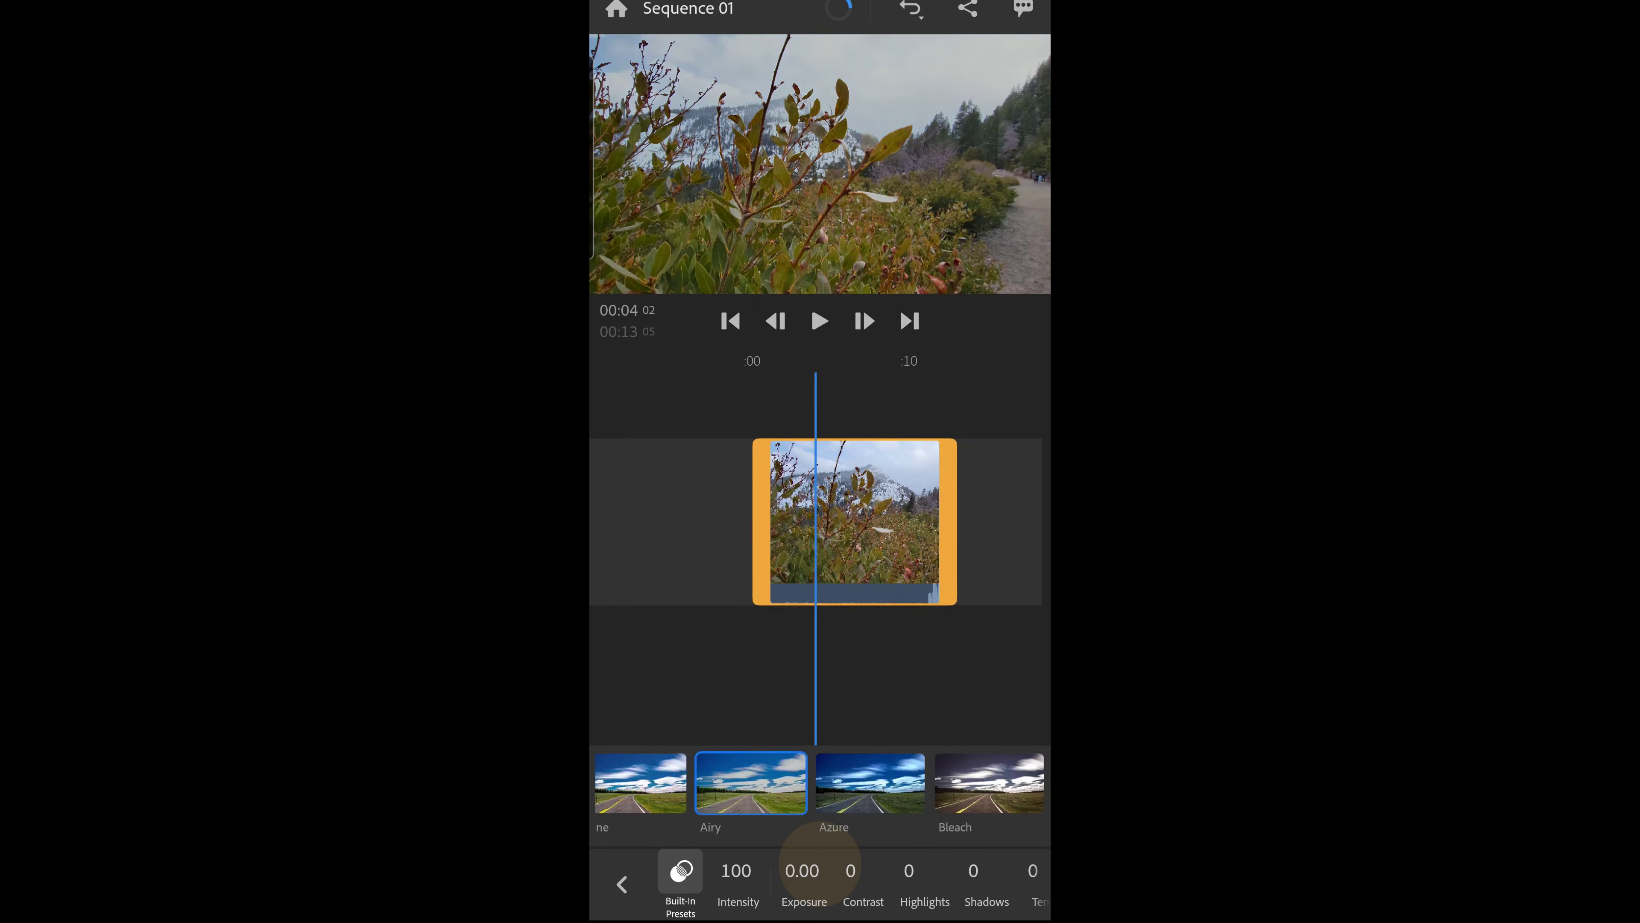
left_click(870, 783)
left_click(989, 782)
left_click(871, 783)
scroll(820, 783, "right", 5)
left_click(706, 783)
Step: Apply the SL Gold color preset to the clip
scroll(820, 782, "right", 4)
scroll(819, 783, "right", 5)
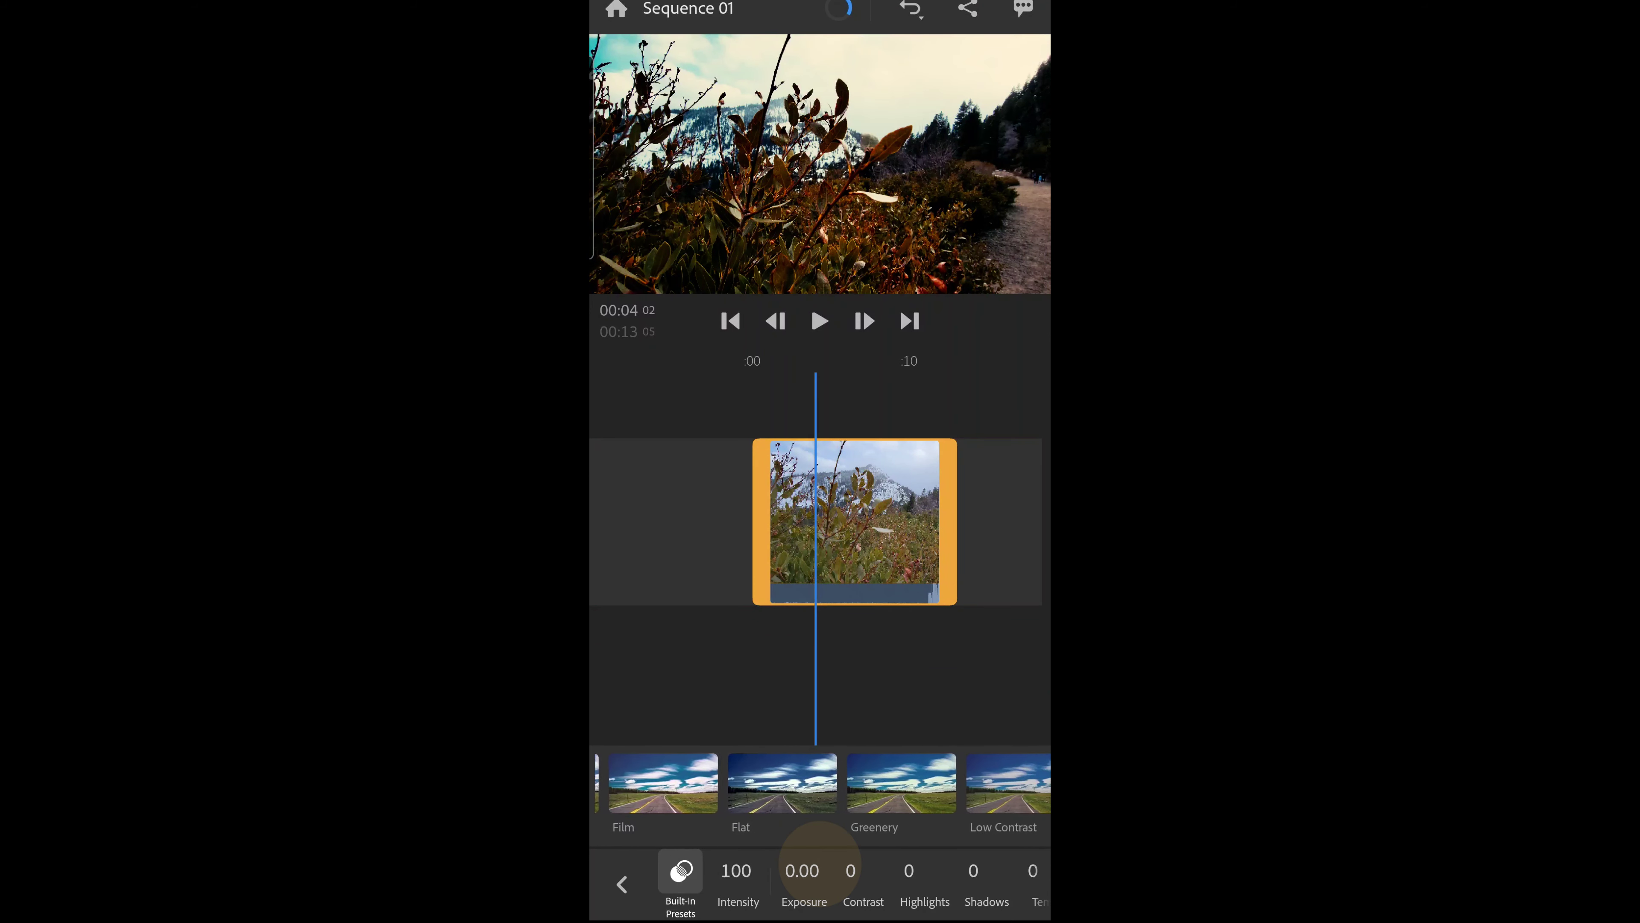
scroll(820, 783, "right", 5)
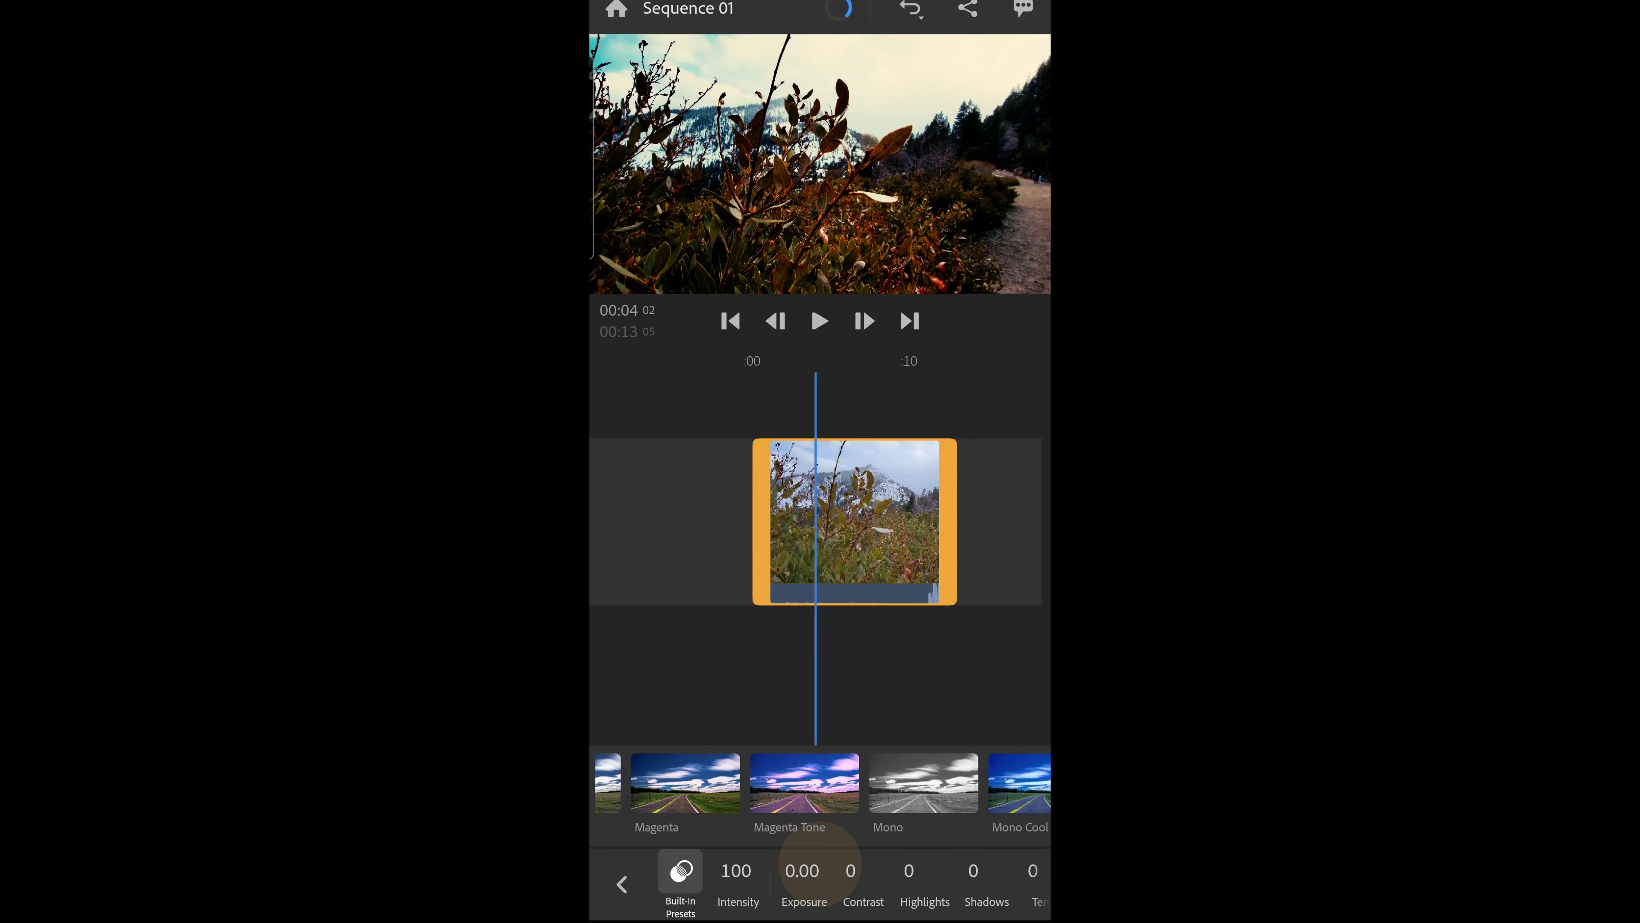
scroll(819, 783, "right", 5)
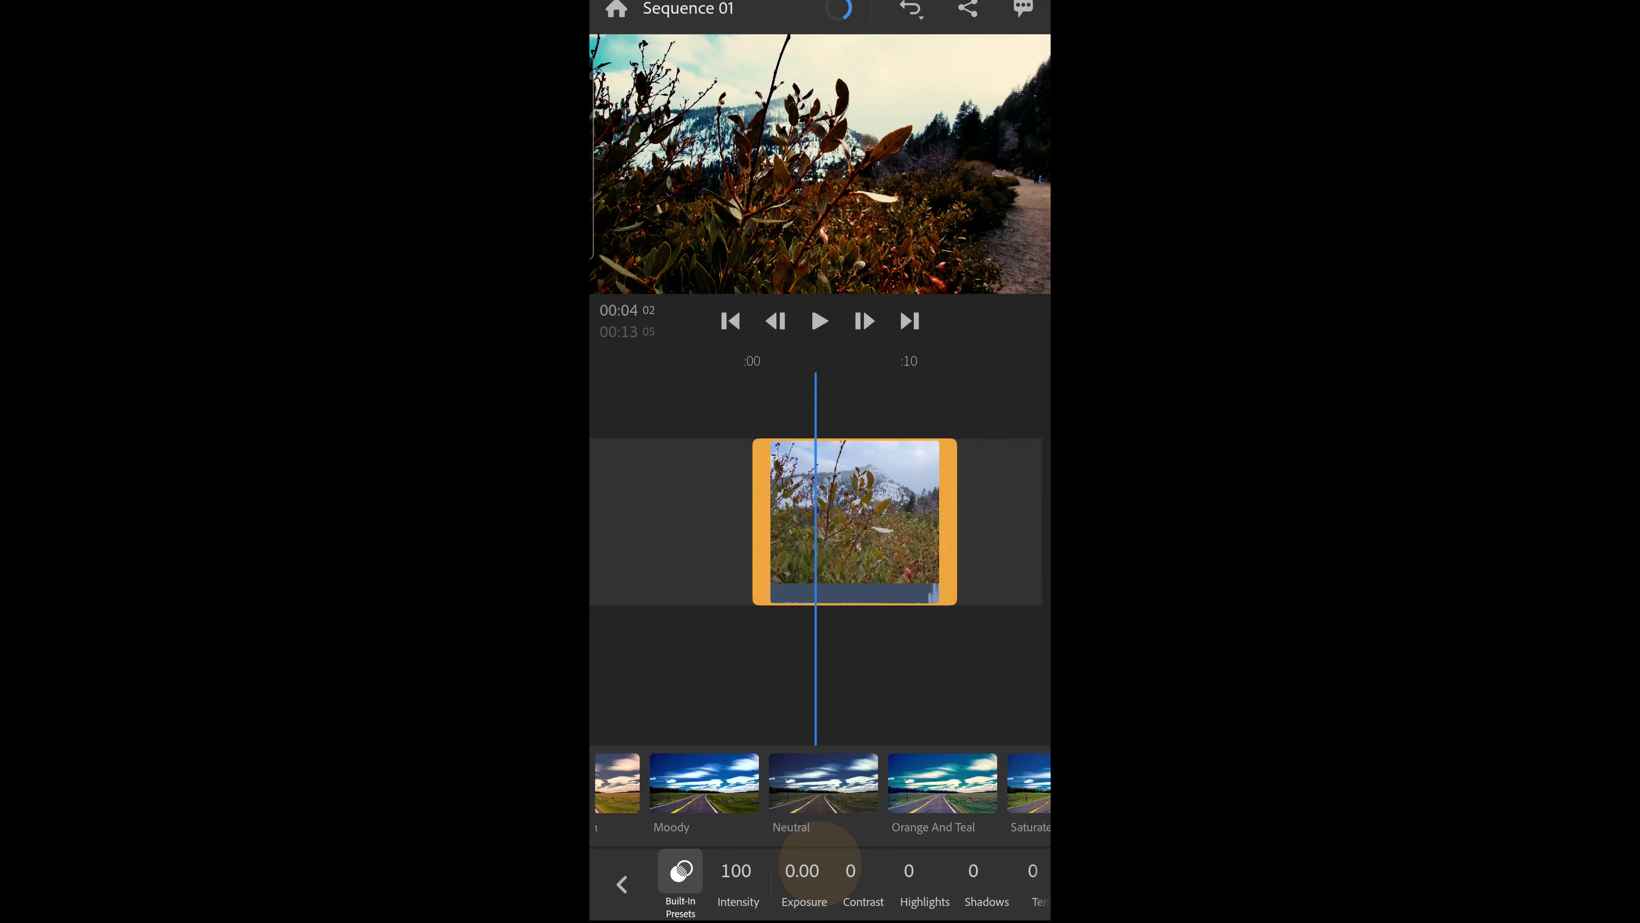
left_click_drag(936, 783, 817, 783)
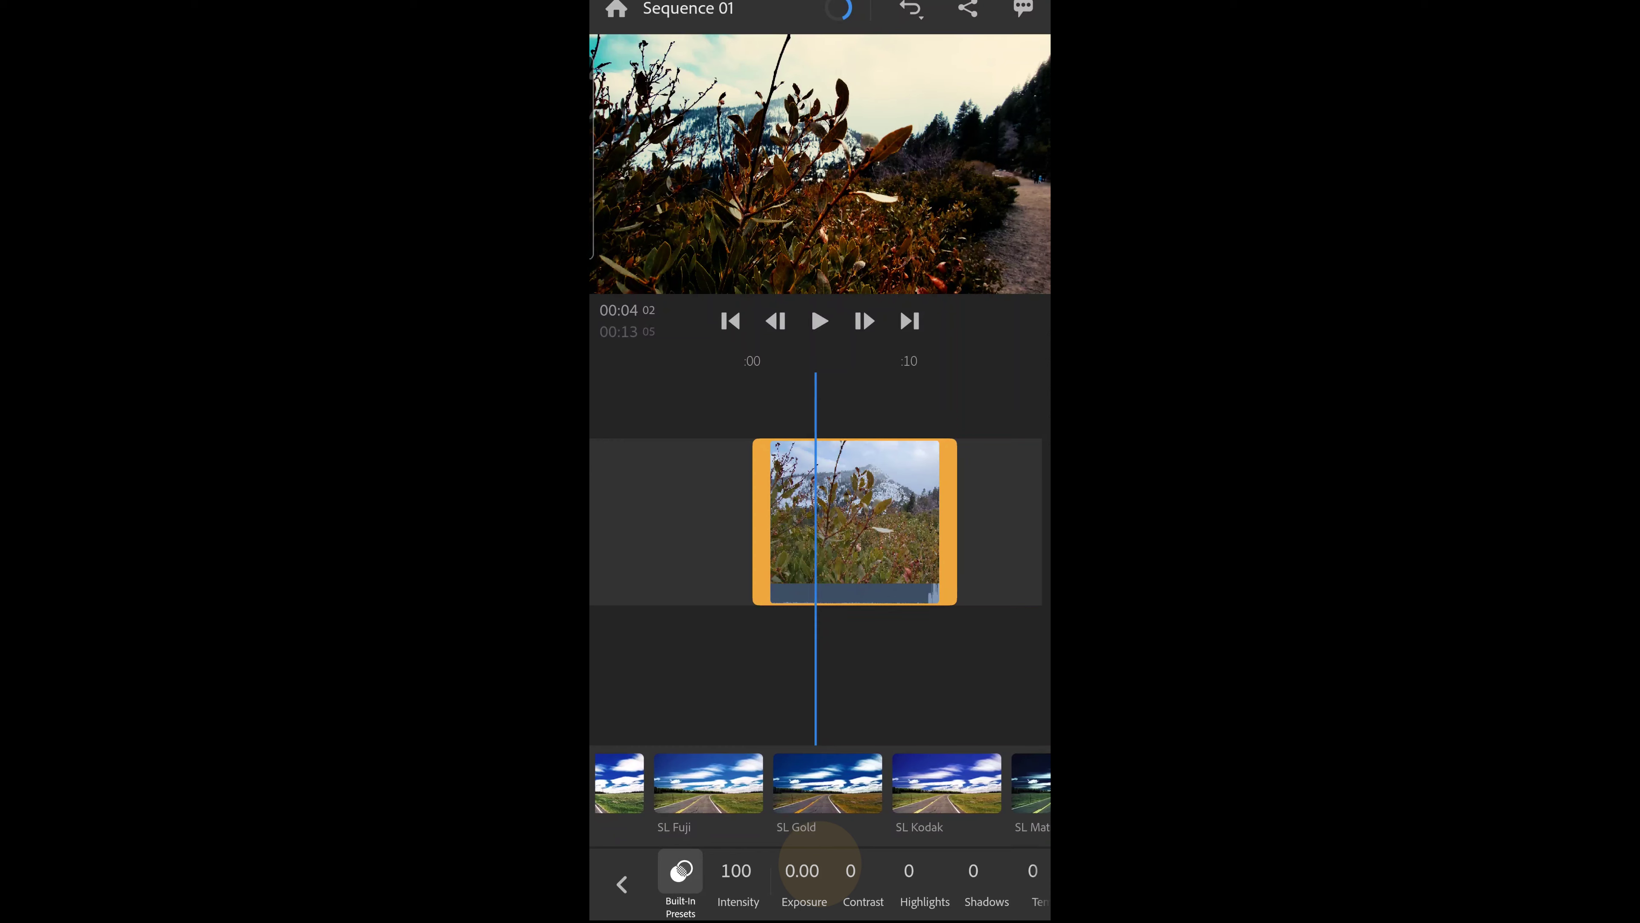
left_click(821, 783)
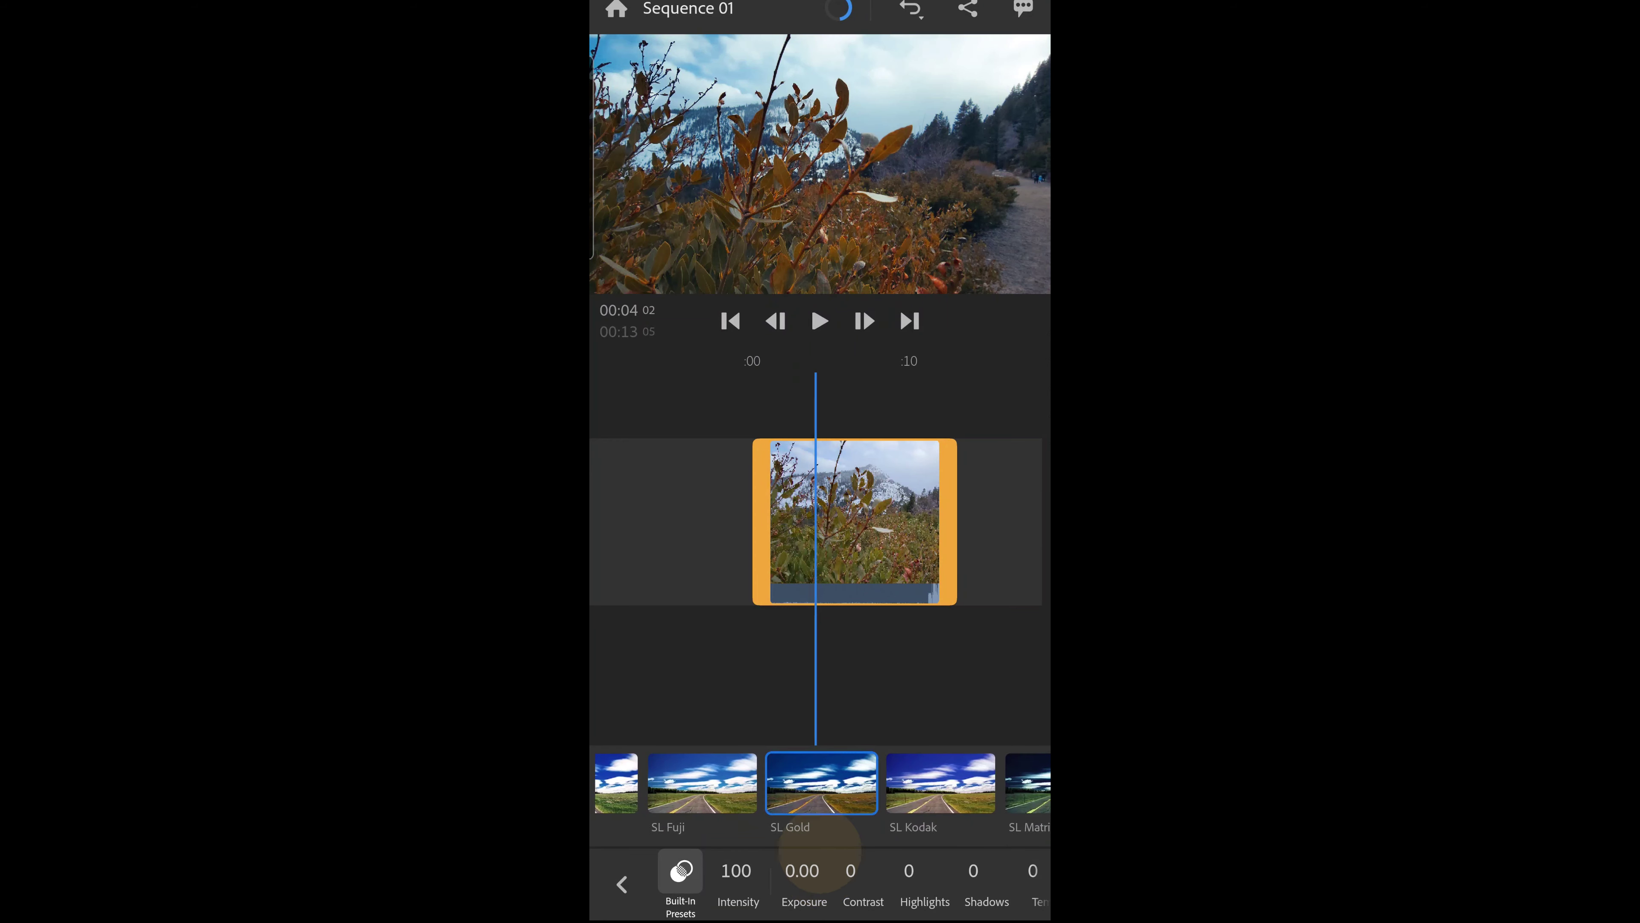
Step: Play the graded clip and scrub back through it to review the look
left_click(819, 320)
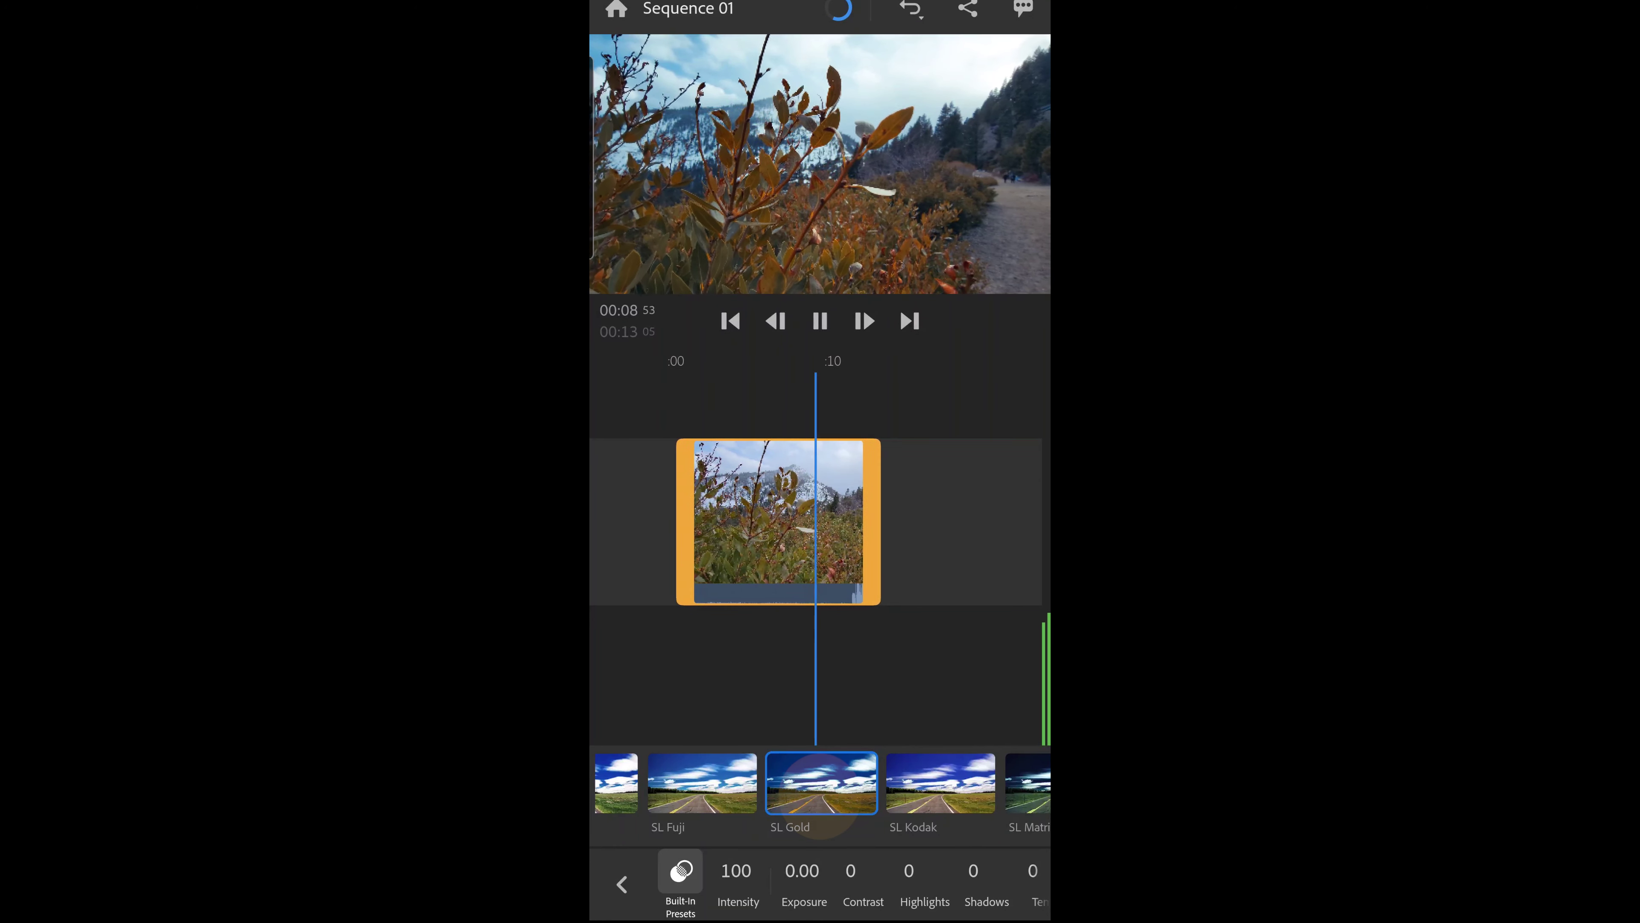
left_click(819, 320)
left_click_drag(739, 522, 843, 522)
Step: Slow the whole clip to a range speed of 50% and play back the result
left_click(621, 884)
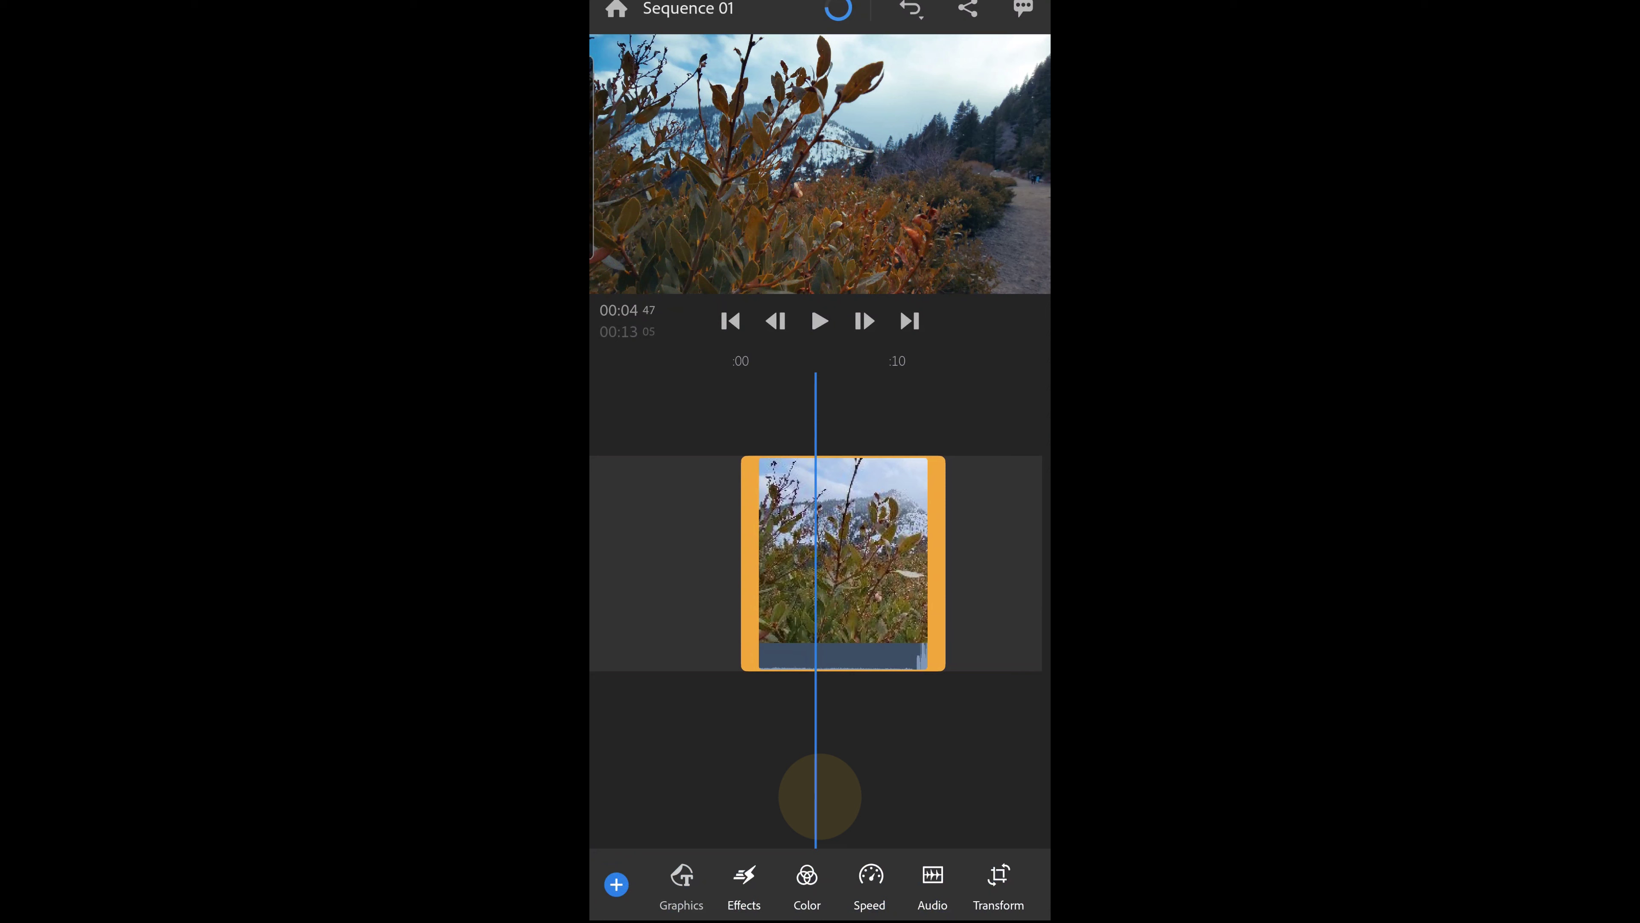
left_click(870, 876)
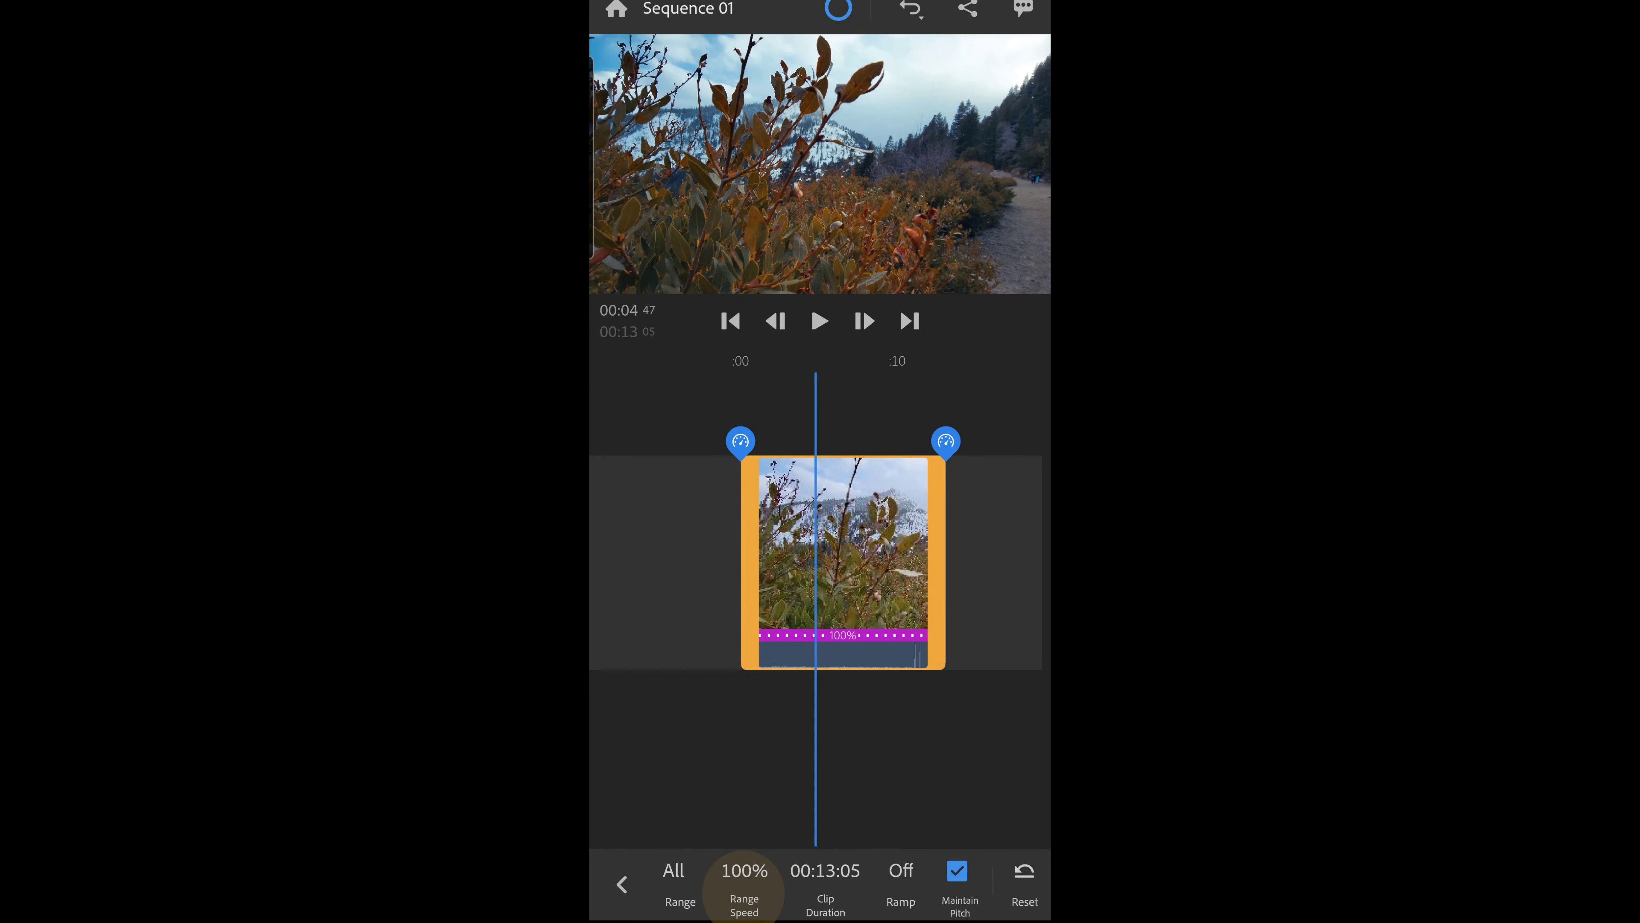
left_click(744, 884)
left_click_drag(758, 815, 729, 816)
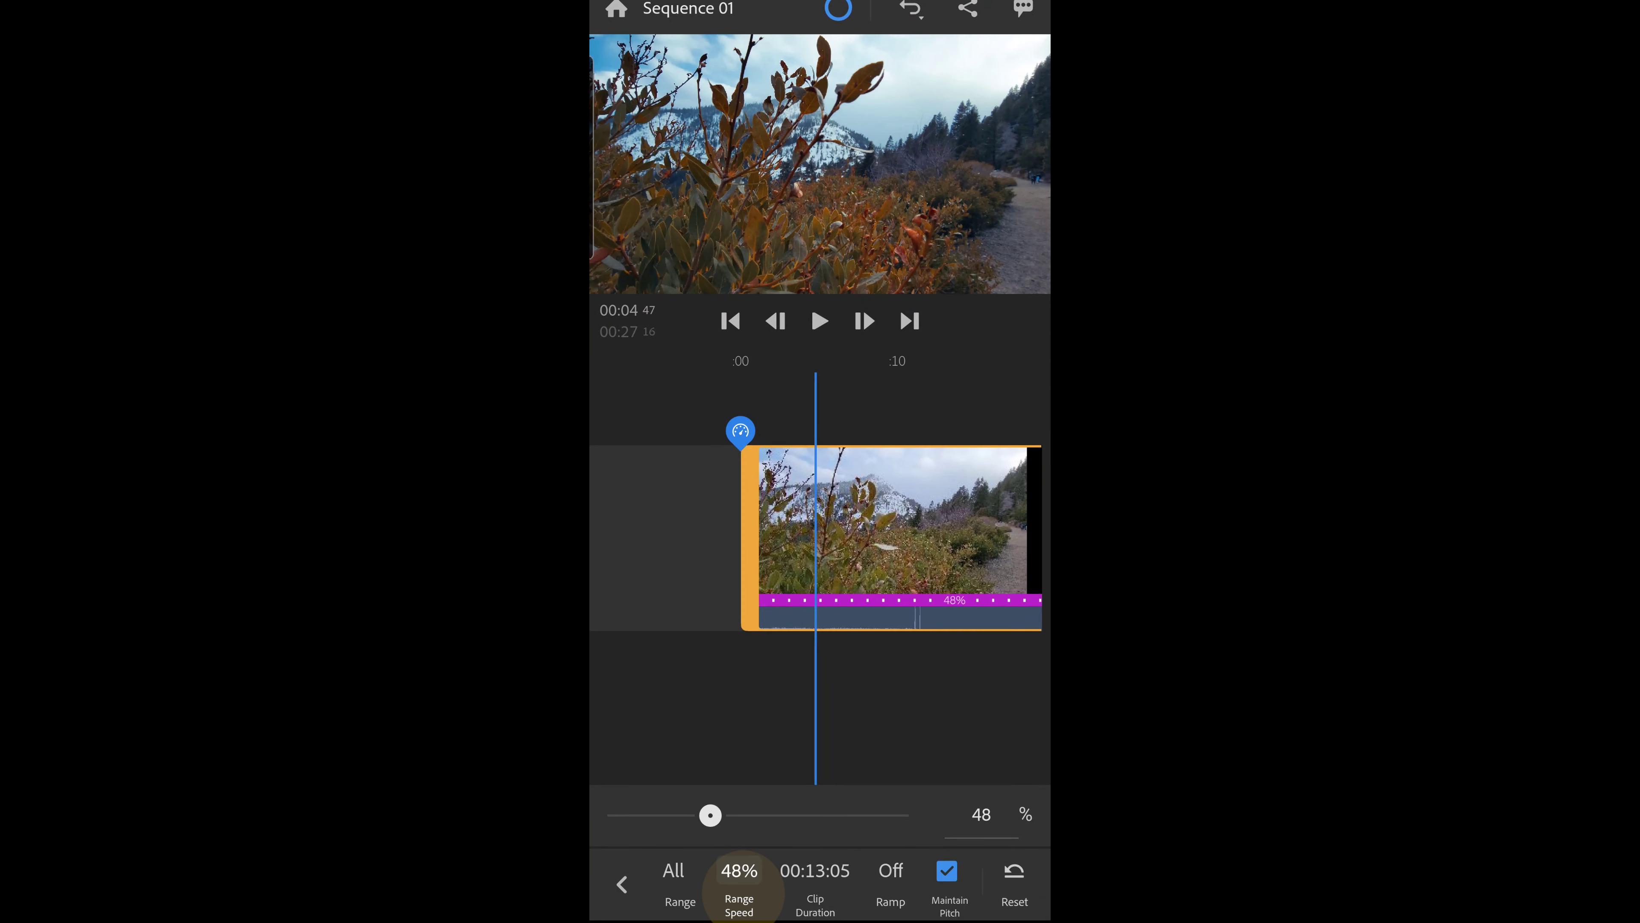
left_click_drag(712, 816, 713, 815)
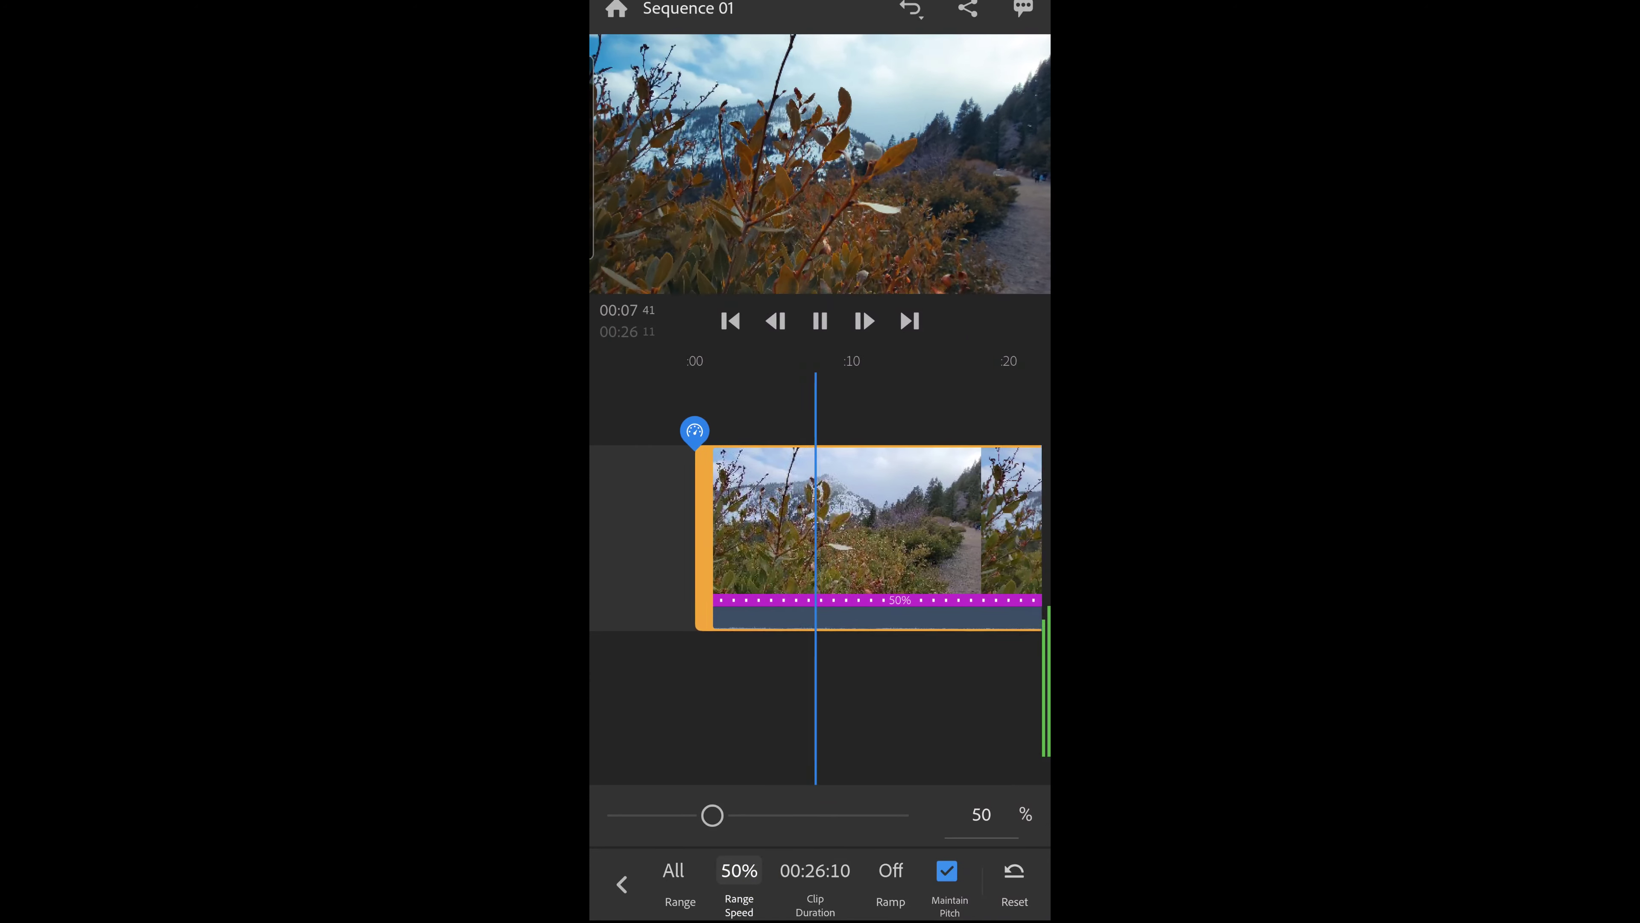
left_click(820, 321)
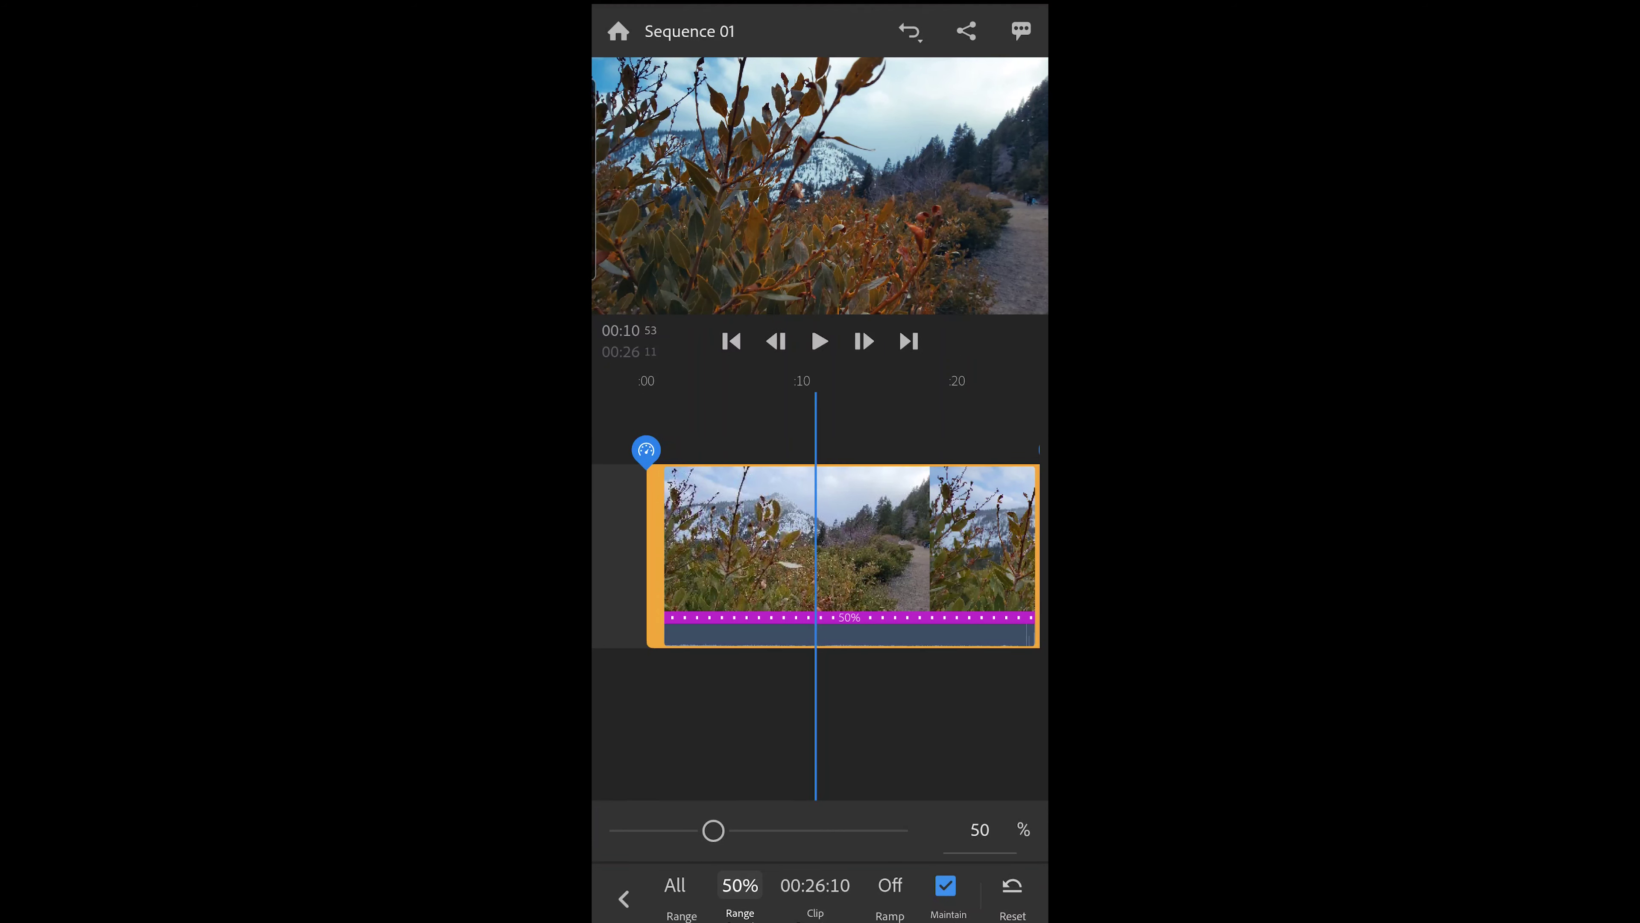
left_click(630, 897)
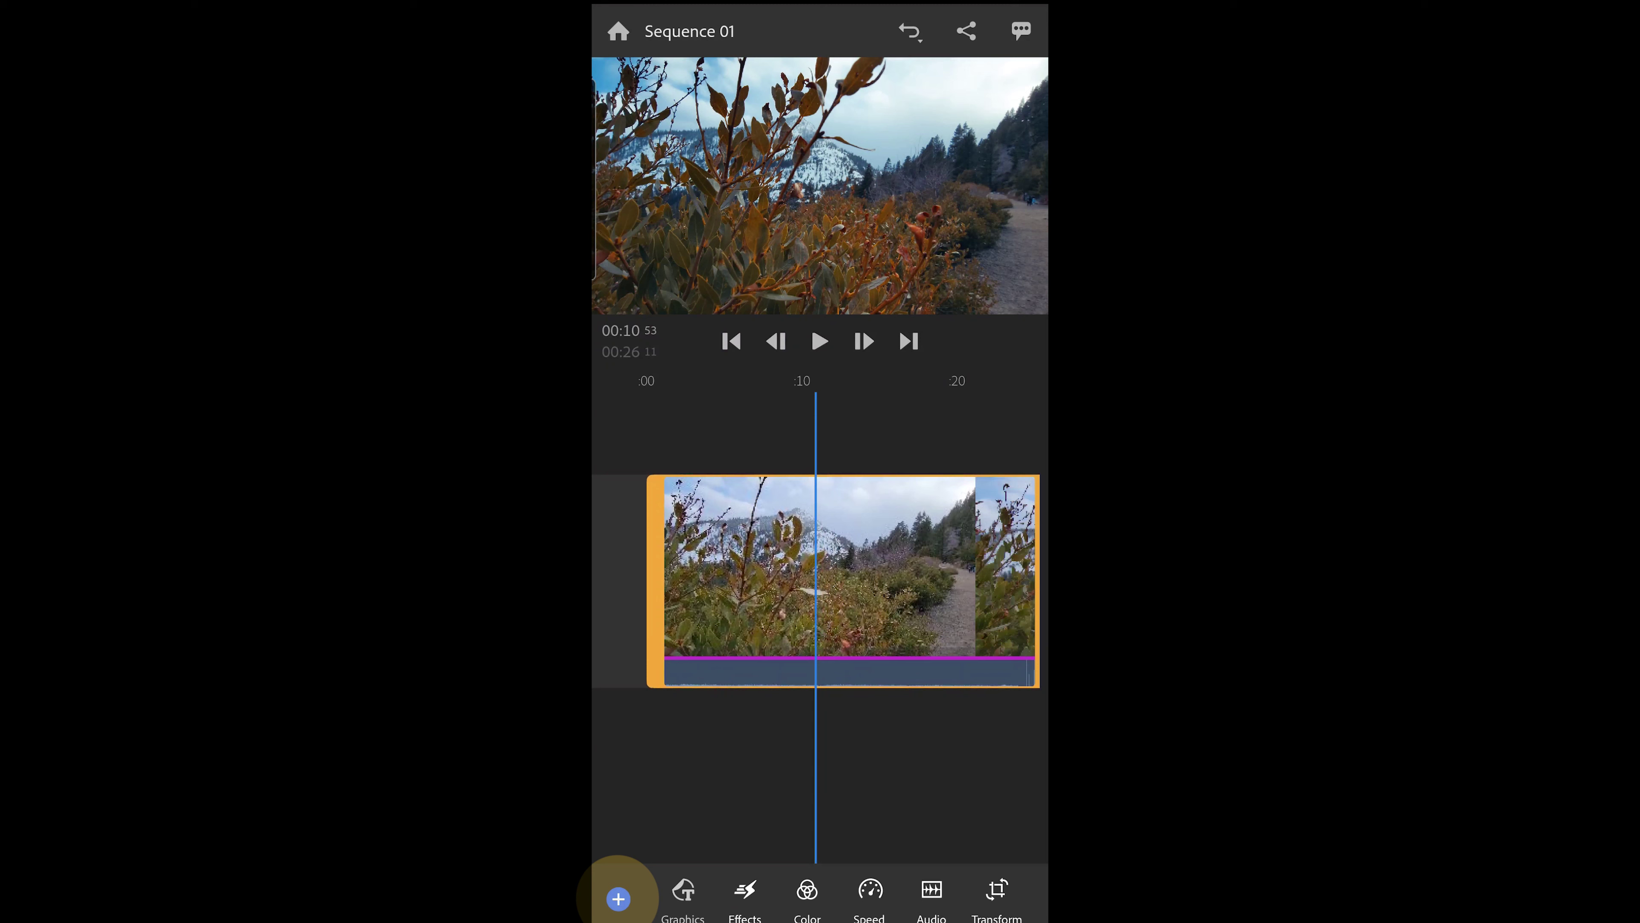
Step: Open the export settings for the sequence and set the quality preset to 4k 30fps
left_click(966, 31)
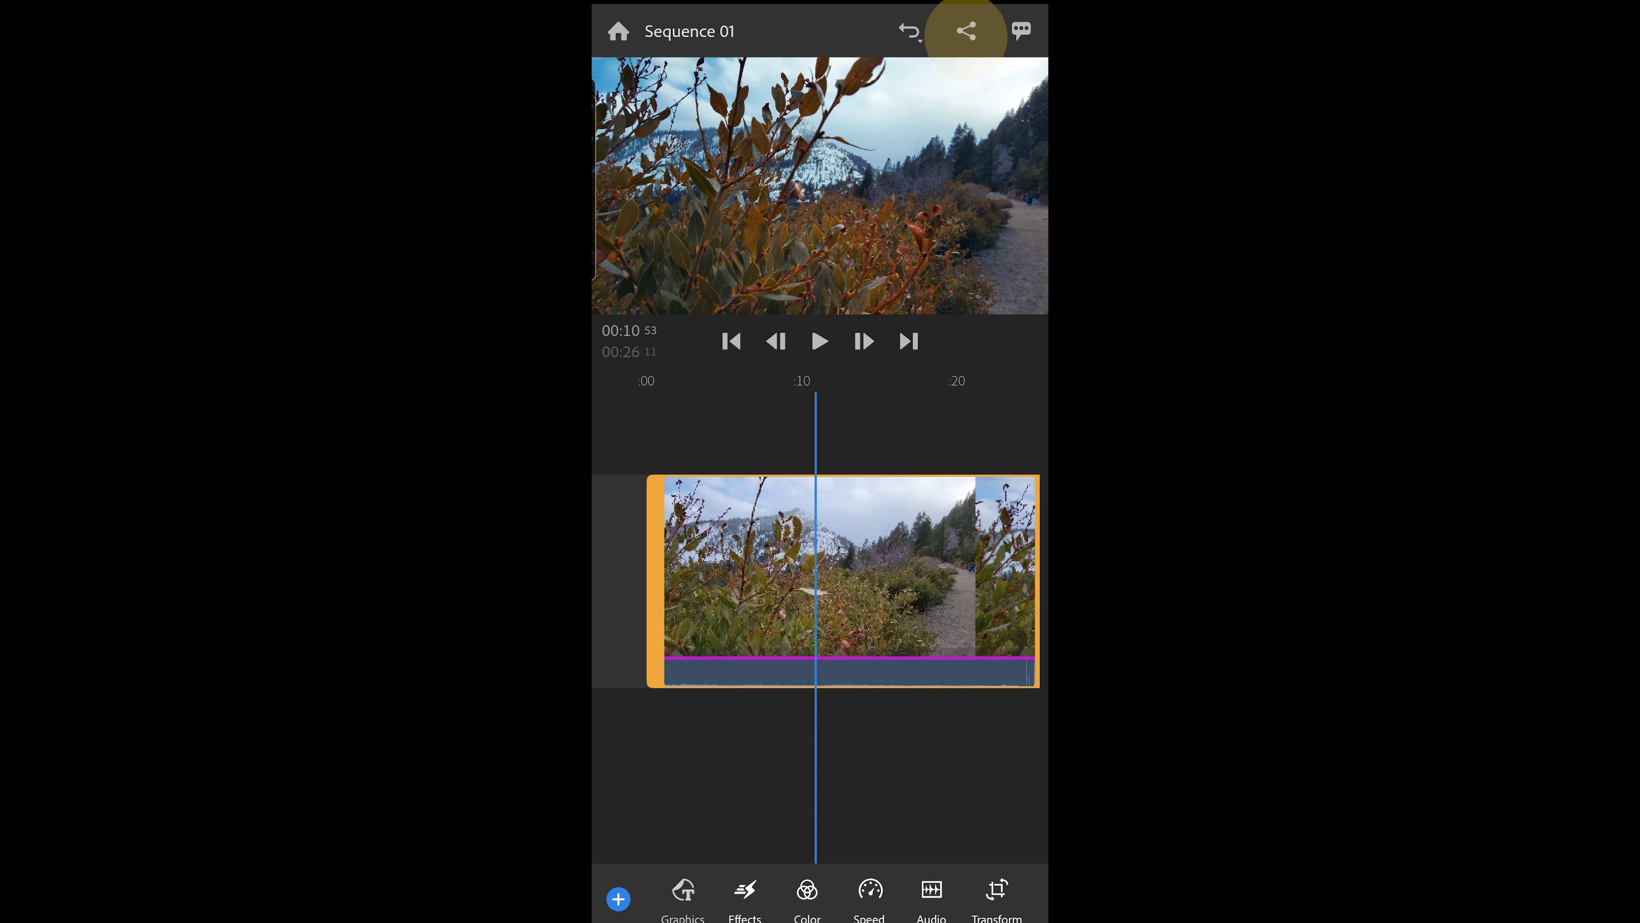
left_click(966, 31)
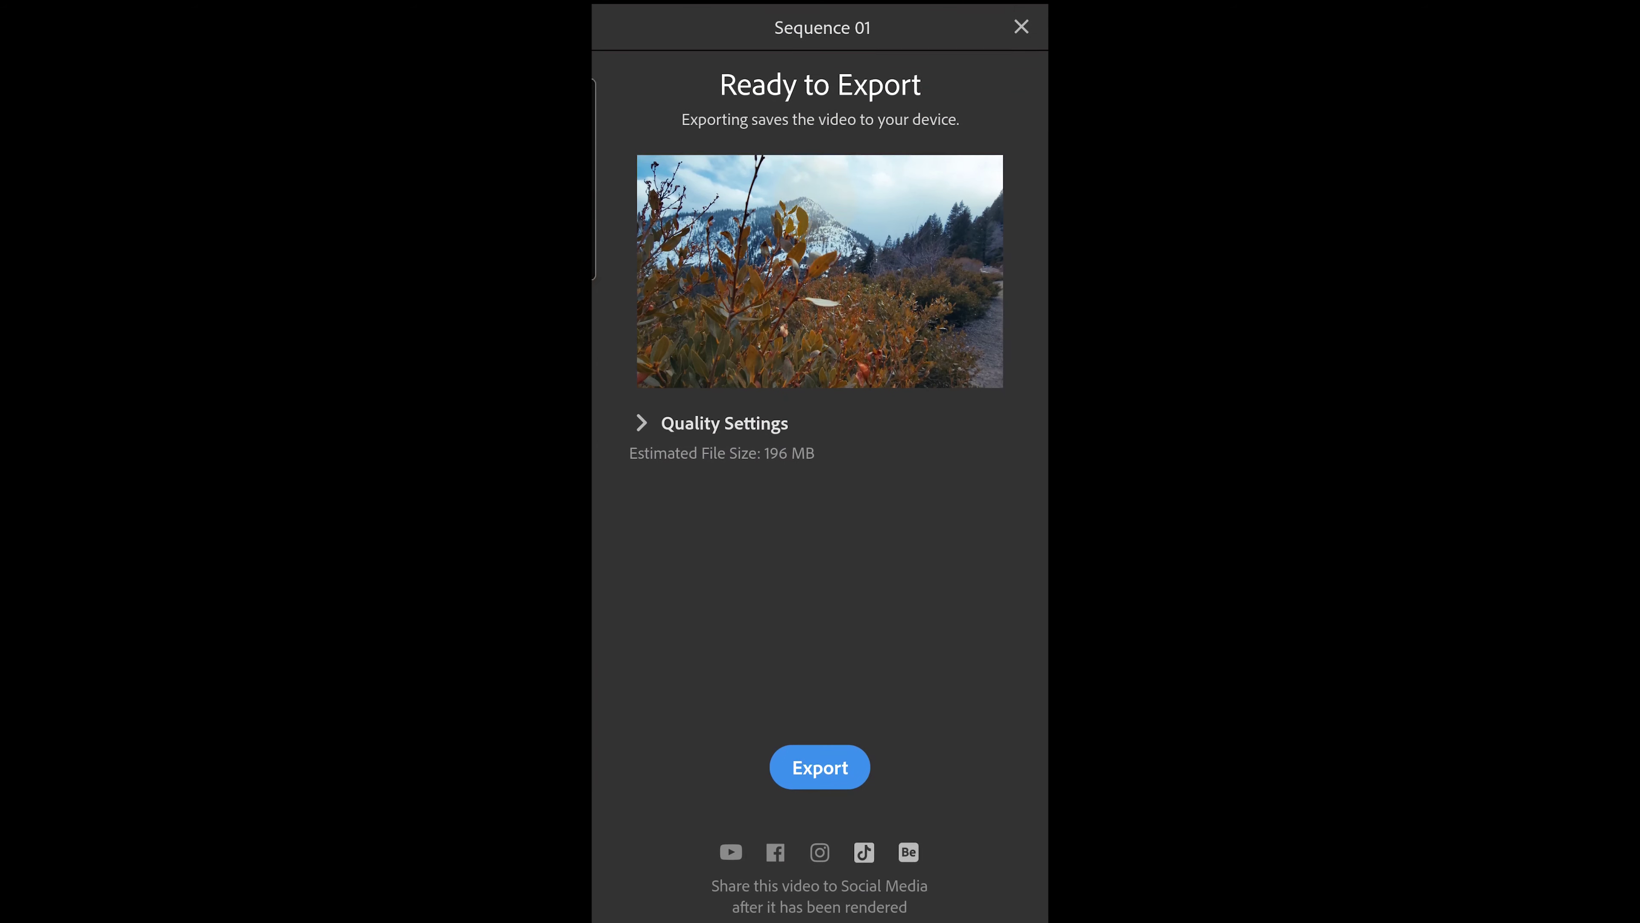
left_click(721, 425)
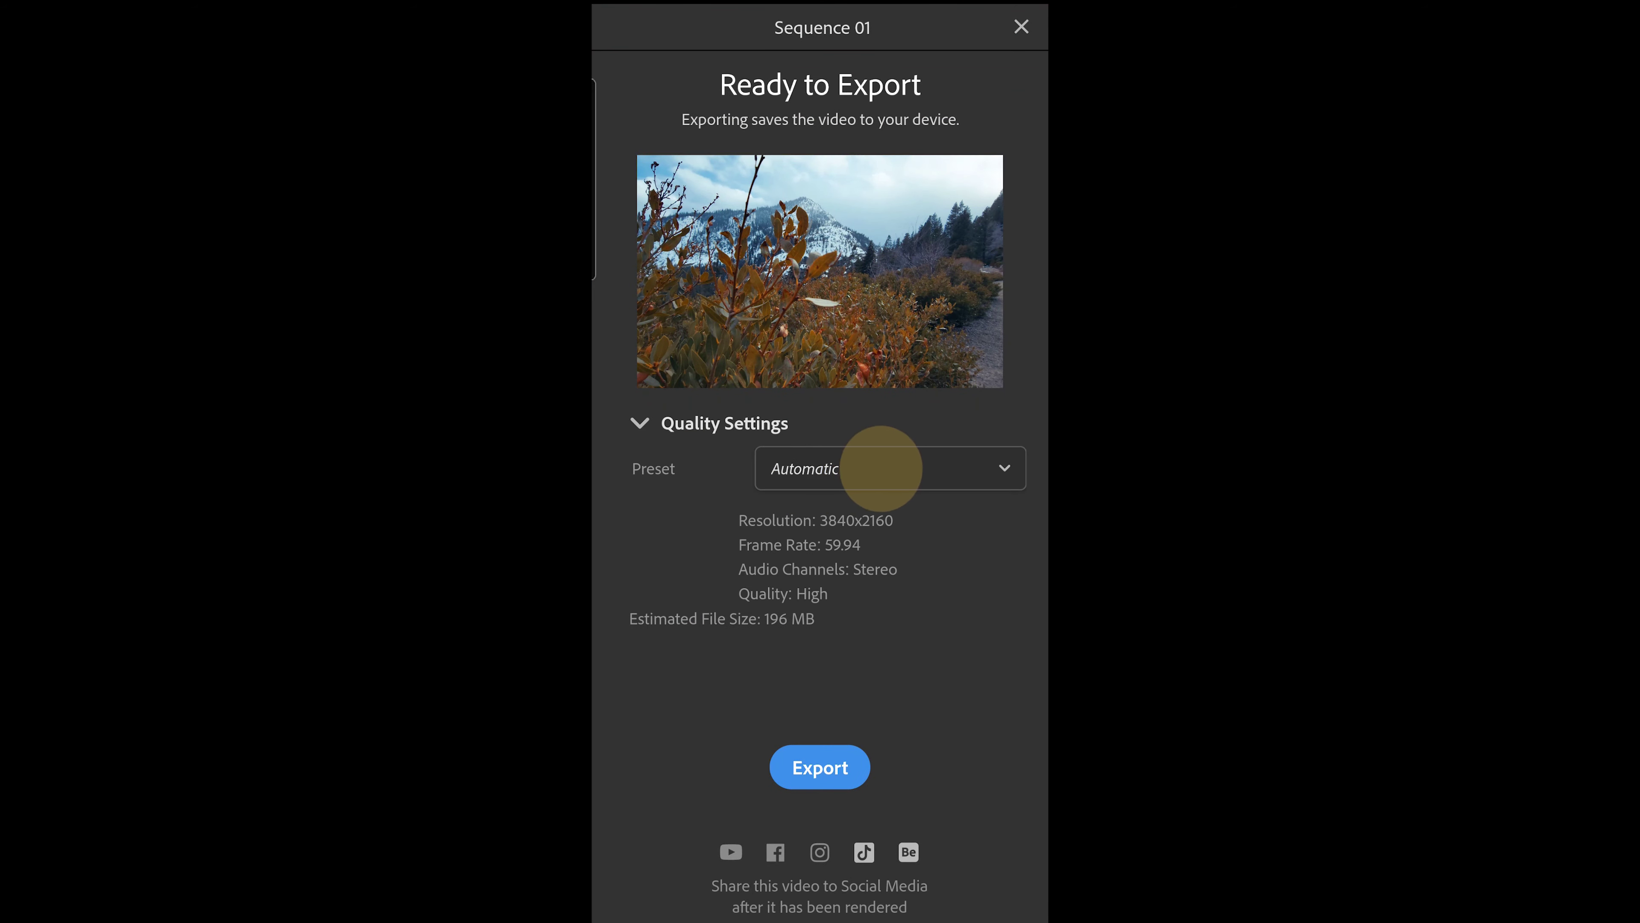
left_click(987, 465)
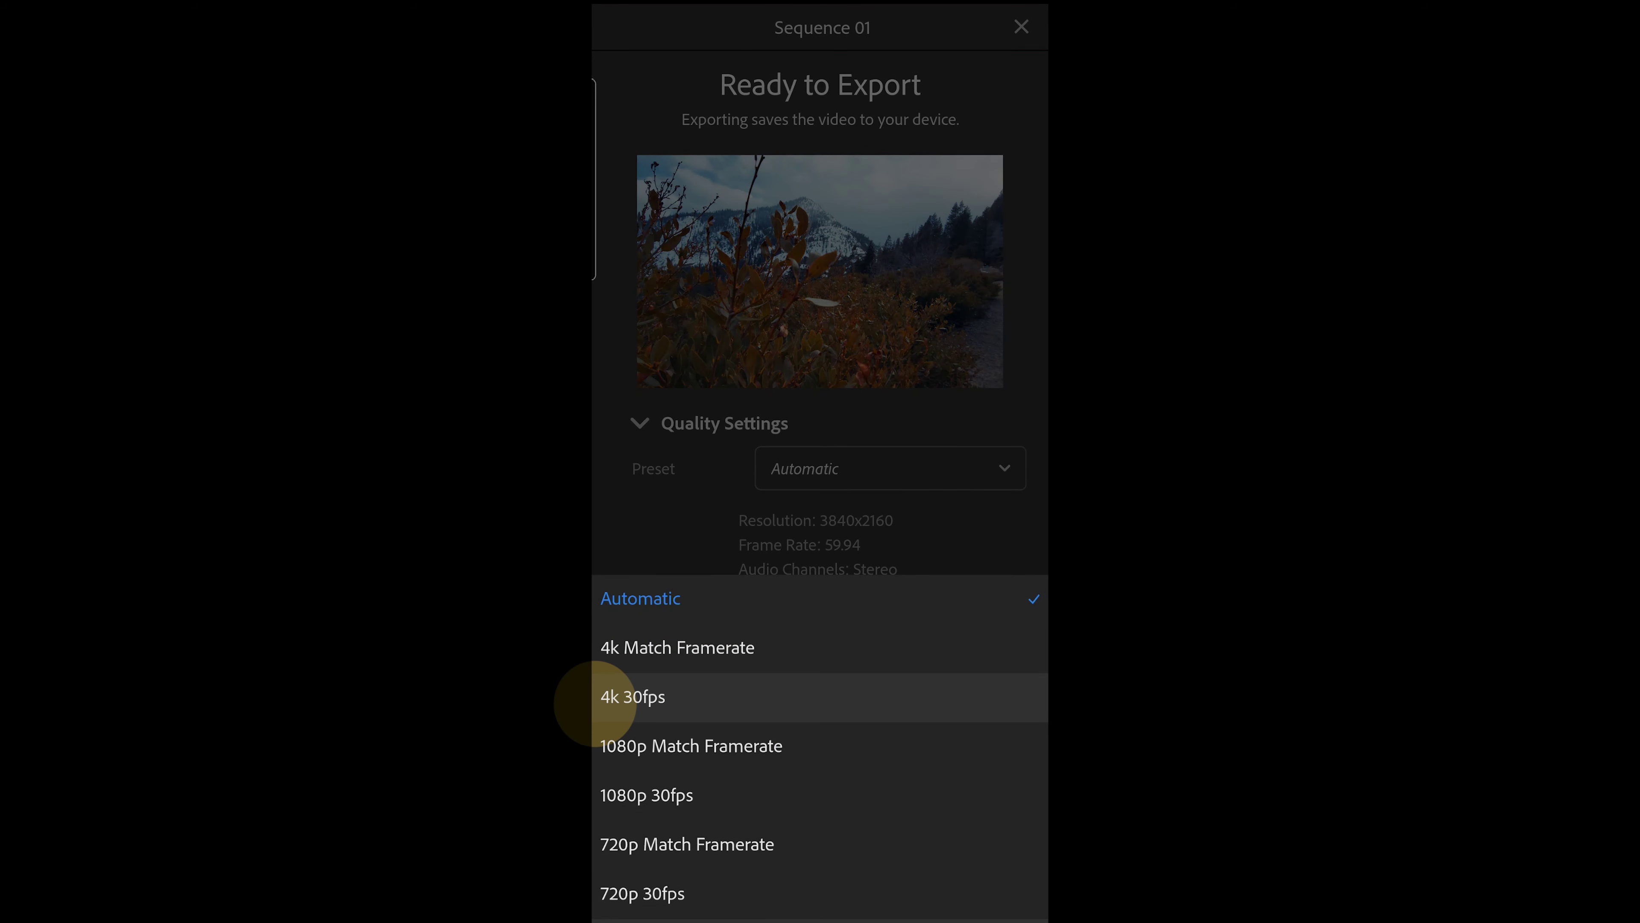
left_click(620, 696)
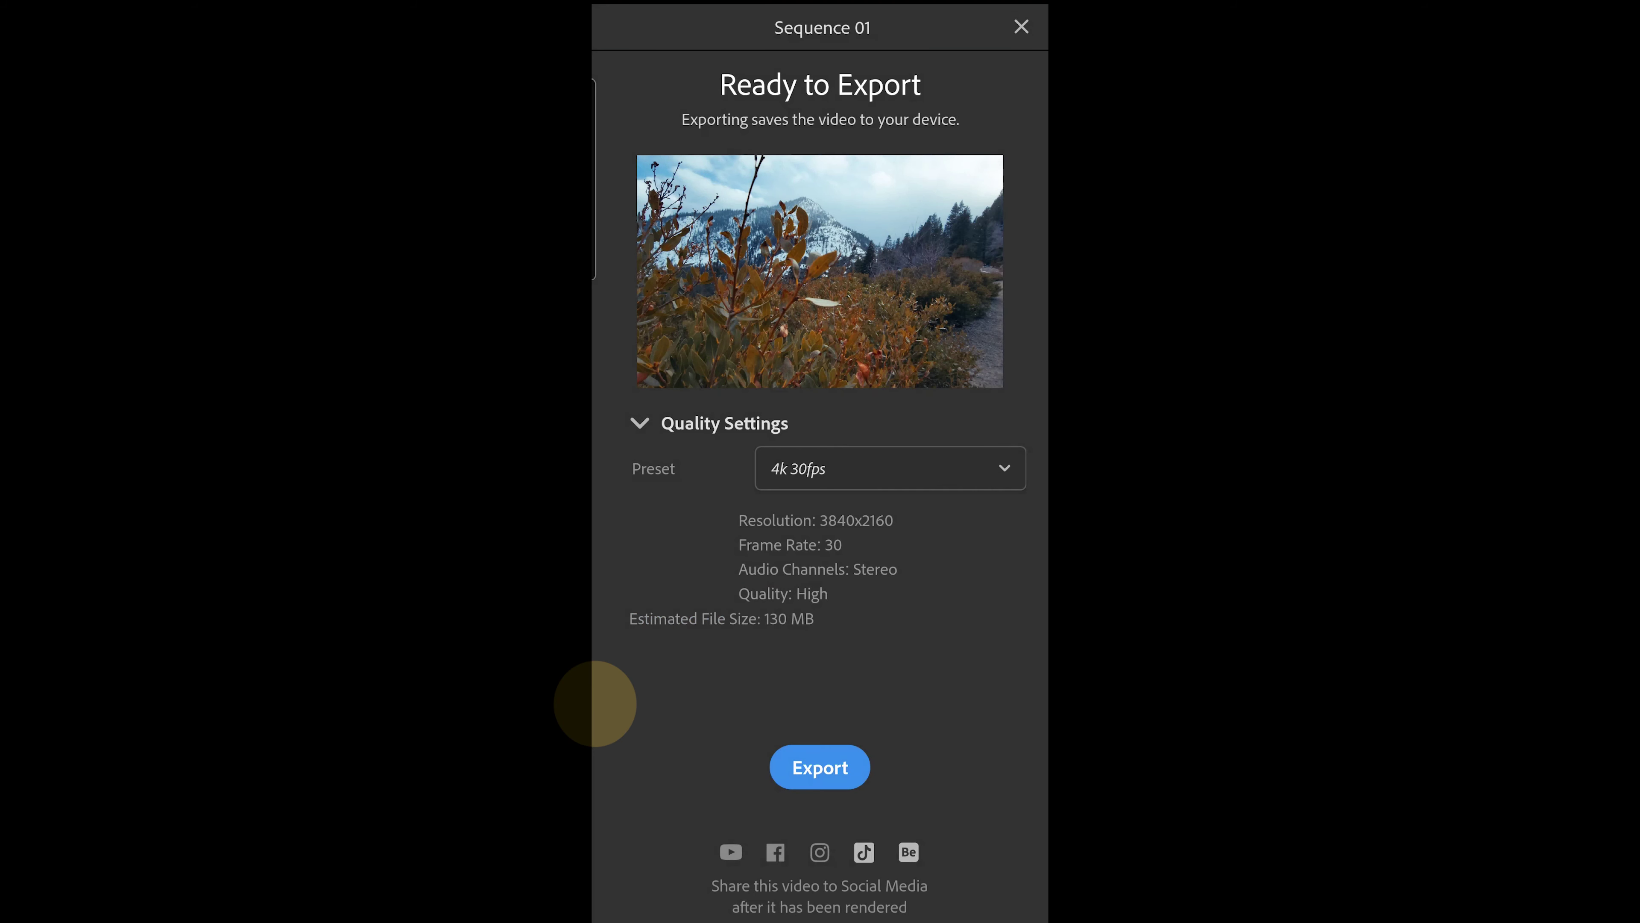